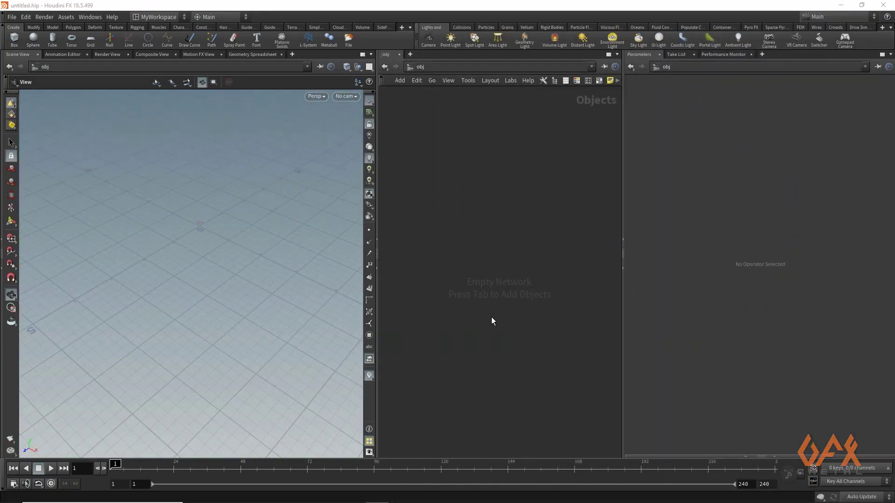
# Create a Geometry object at the object level and enter its network
pyautogui.press('Tab')
pyautogui.write('geo')
pyautogui.press('Return')
pyautogui.click(466, 195)
pyautogui.moveTo(466, 195); pyautogui.dragTo(482, 198)
pyautogui.doubleClick(482, 196)
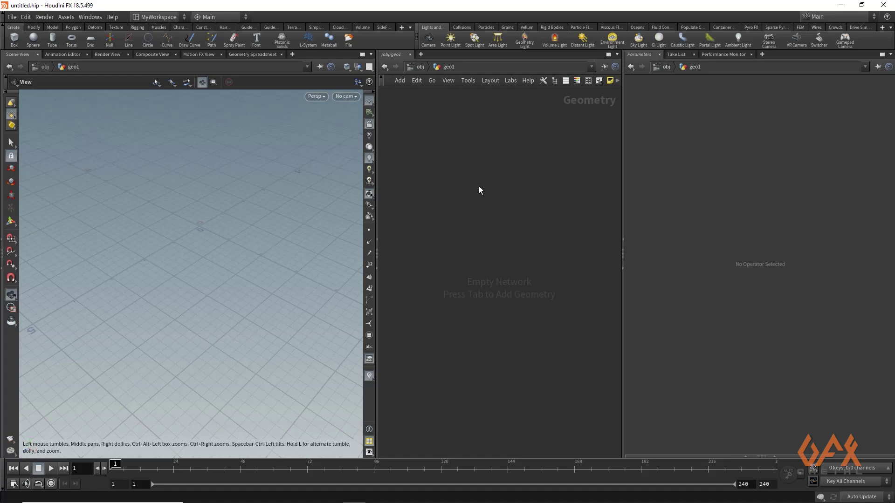
# Add a Grid node to the empty geometry network
pyautogui.press('Tab')
pyautogui.write('gri')
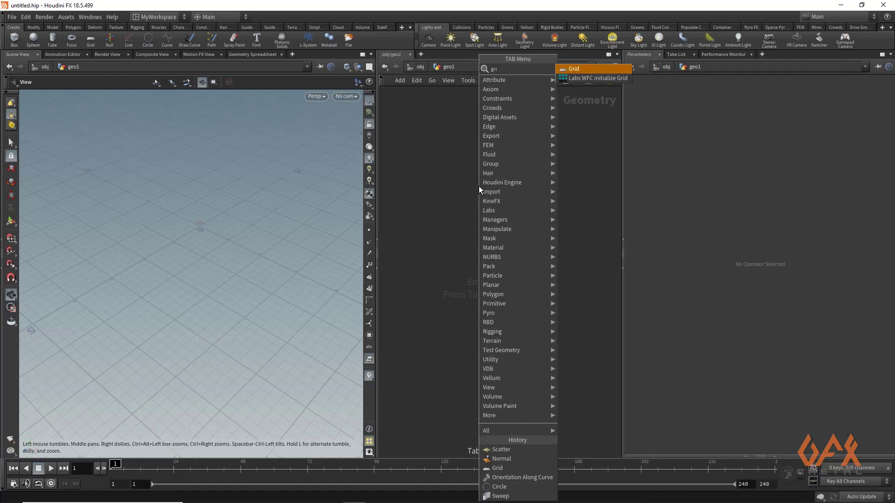
pyautogui.press('Return')
pyautogui.click(479, 186)
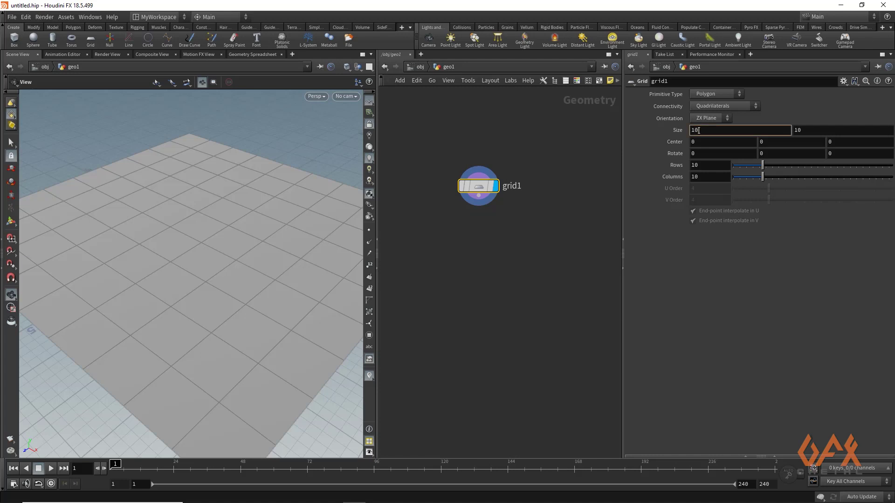
# Set the grid's size to 5 by 5 with 2 rows and 2 columns
pyautogui.write('5')
pyautogui.click(804, 130)
pyautogui.write('5')
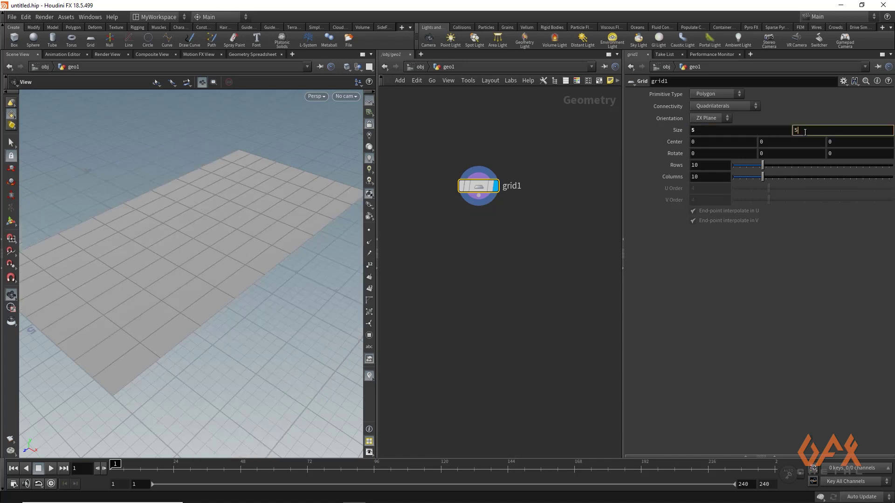
pyautogui.click(722, 165)
pyautogui.write('2')
pyautogui.click(699, 177)
pyautogui.write('2')
pyautogui.press('Return')
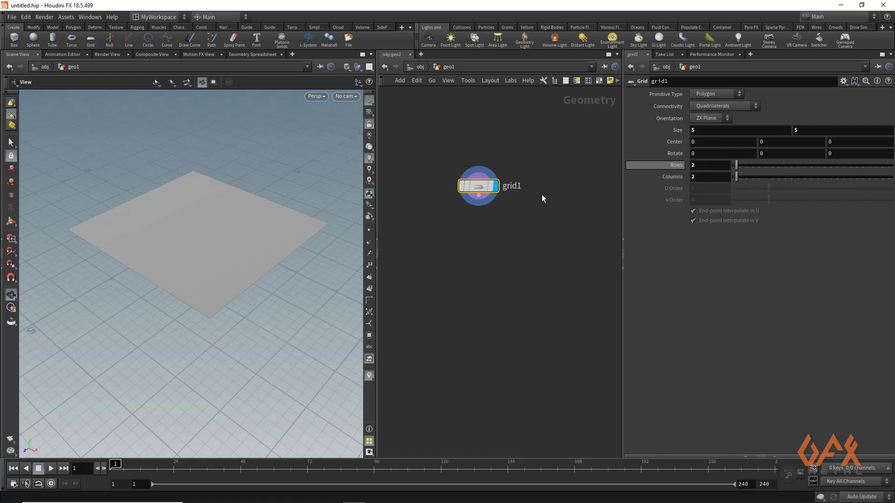
# Append a Scatter node to the grid's output
pyautogui.moveTo(481, 200); pyautogui.dragTo(474, 238)
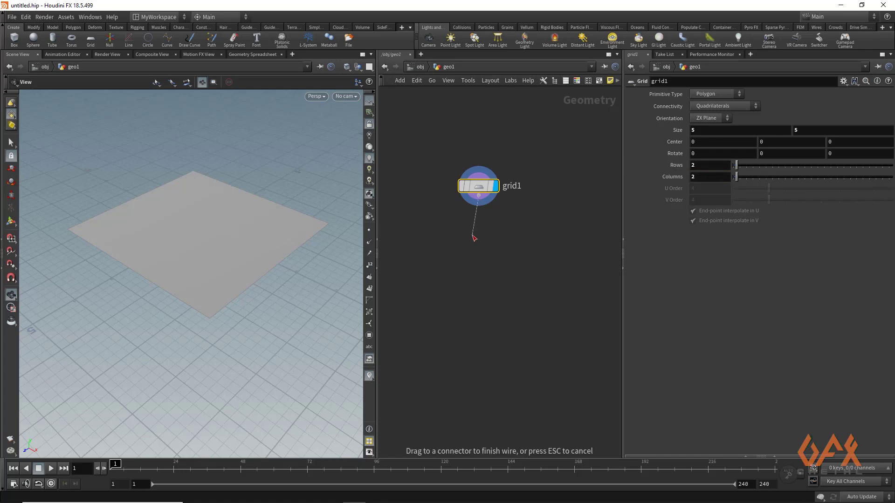
pyautogui.click(474, 238)
pyautogui.write('scatt')
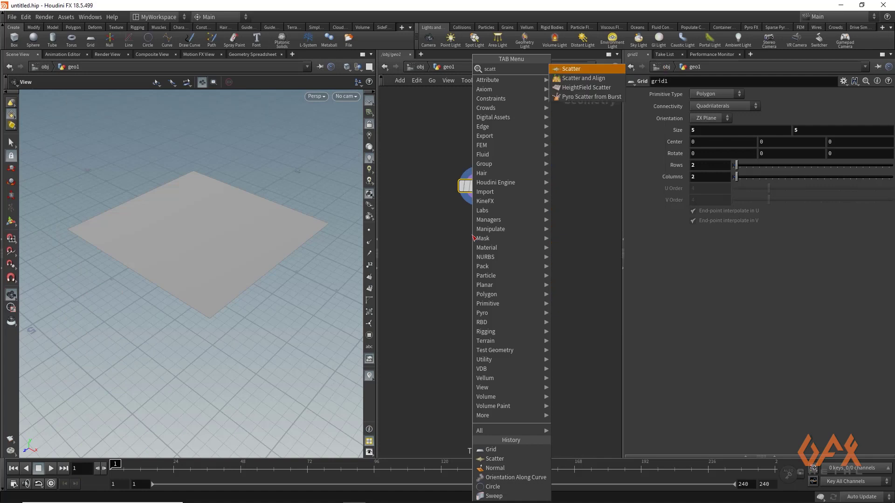
pyautogui.press('Return')
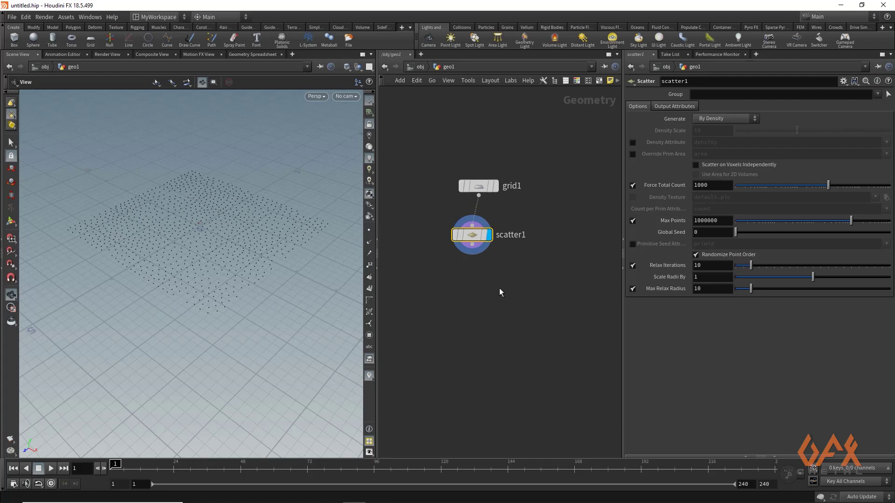
# Append a Point Velocity node to the scatter node's output
pyautogui.moveTo(171, 254); pyautogui.dragTo(175, 252)
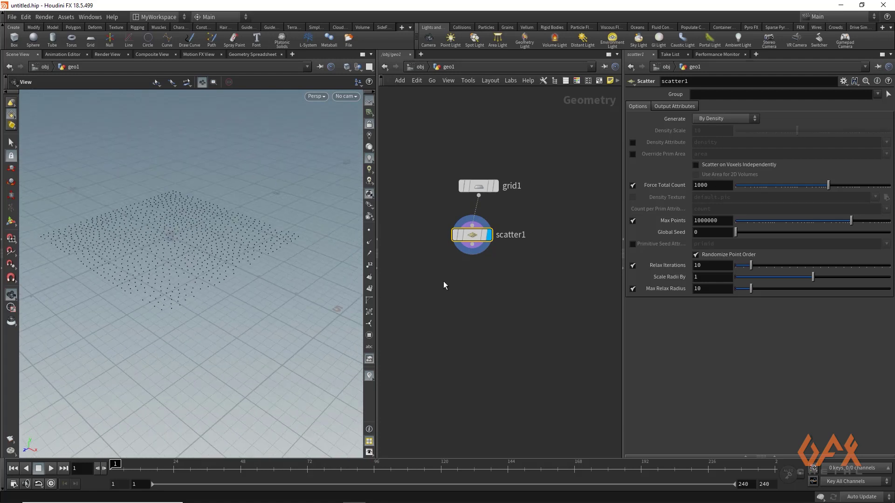
pyautogui.moveTo(443, 282); pyautogui.dragTo(490, 273, button='middle')
pyautogui.scroll(2, 496, 257)
pyautogui.click(528, 227)
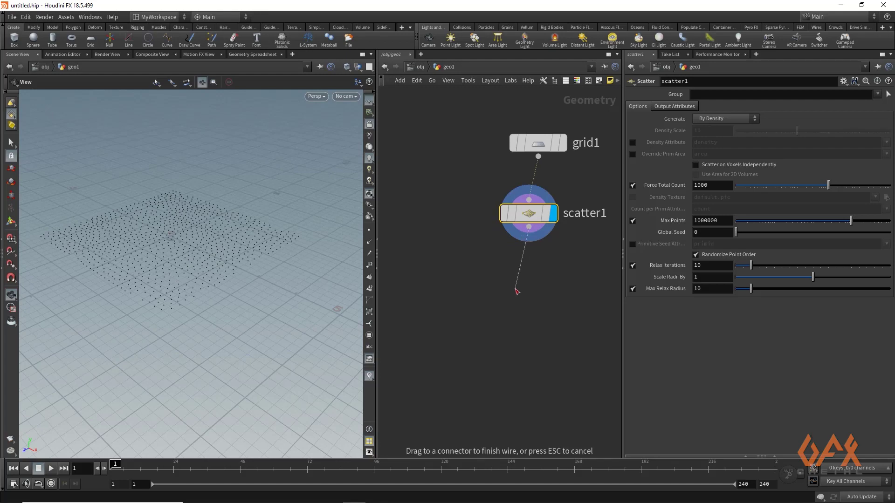
pyautogui.click(517, 291)
pyautogui.write('poin')
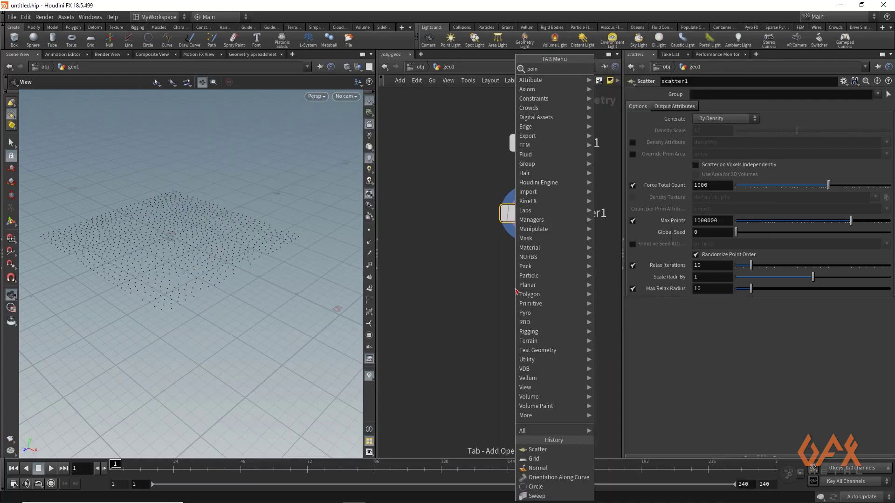
pyautogui.write('tve')
pyautogui.press('Return')
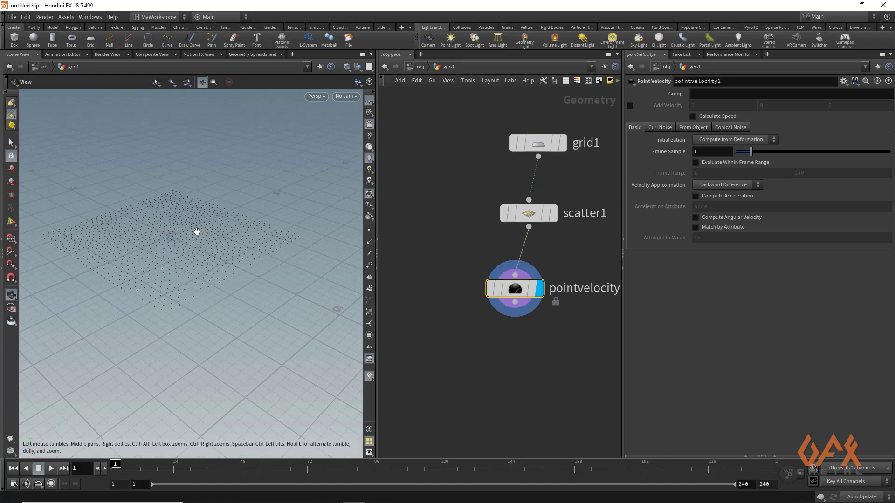
# Enable Add Velocity on the point velocity node and set its Y component to 1
pyautogui.click(630, 105)
pyautogui.click(764, 106)
pyautogui.write('1')
pyautogui.press('Return')
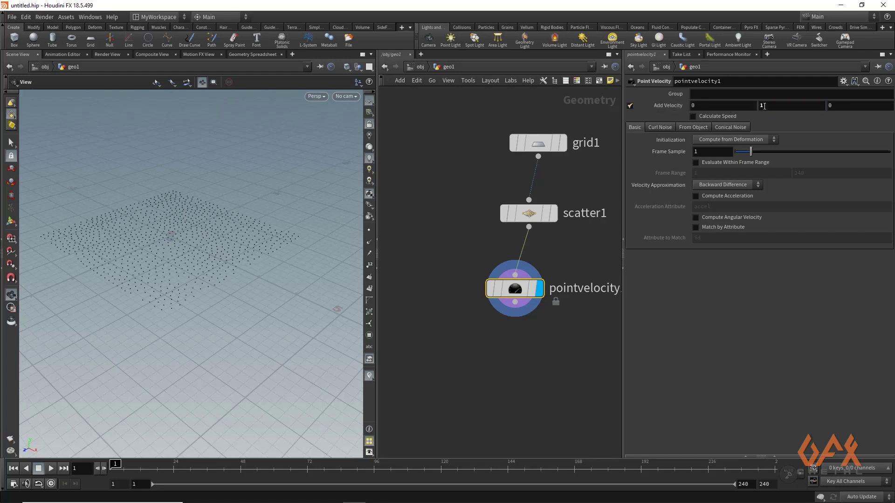
# Visualize the point velocity node's v attribute in the viewport from the node information
pyautogui.moveTo(517, 292)
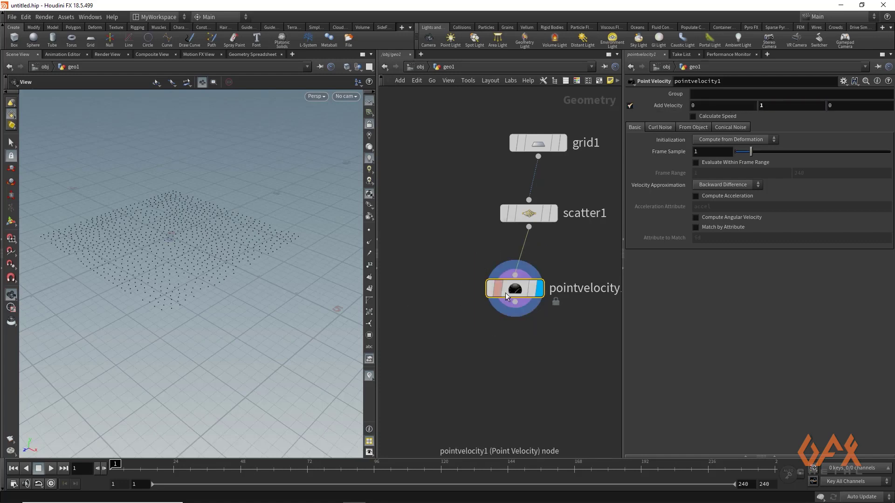
pyautogui.click(471, 287)
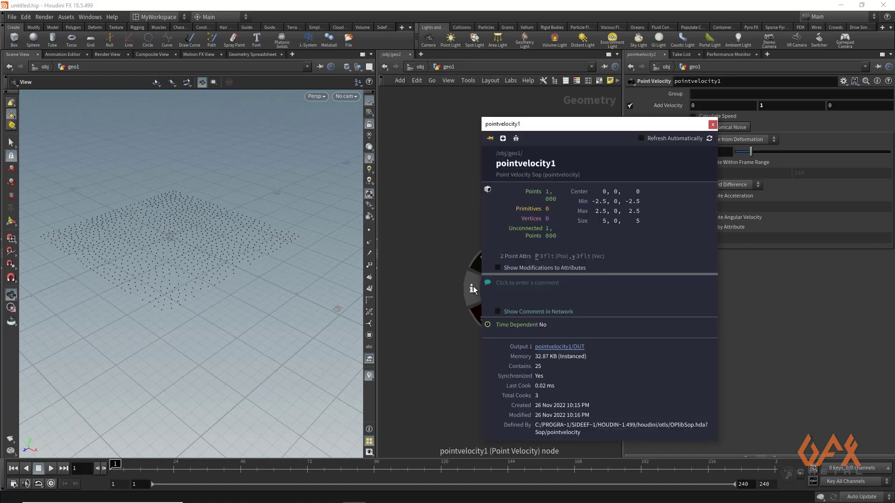
pyautogui.click(569, 258)
pyautogui.click(712, 125)
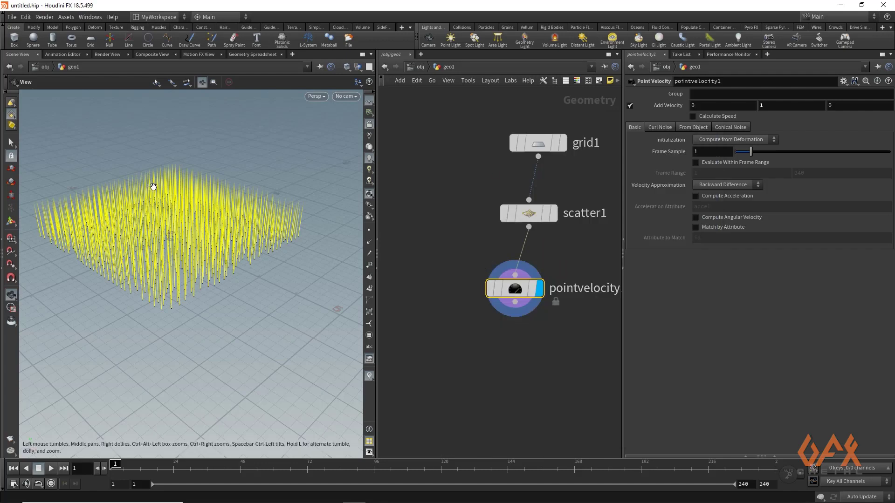
pyautogui.moveTo(172, 212); pyautogui.dragTo(216, 214)
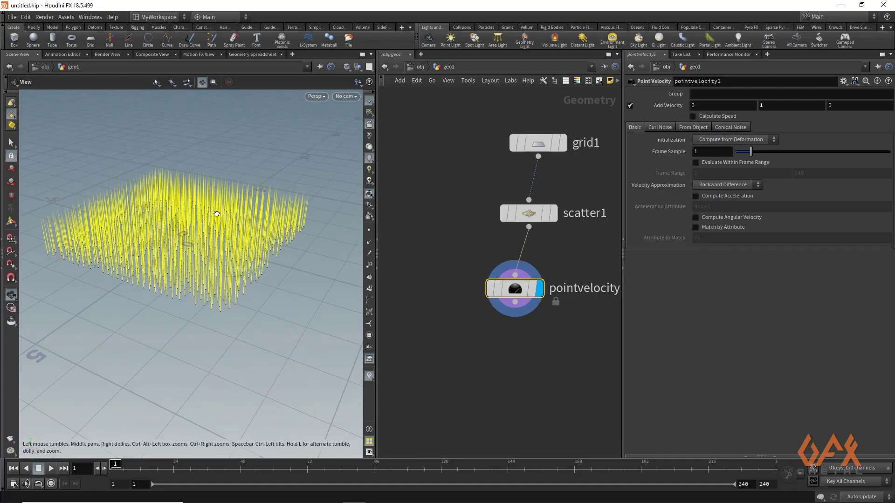
# Add curl noise to the point velocity with scale 0.21, pulse duration 2.42 and grain 0.18
pyautogui.click(659, 127)
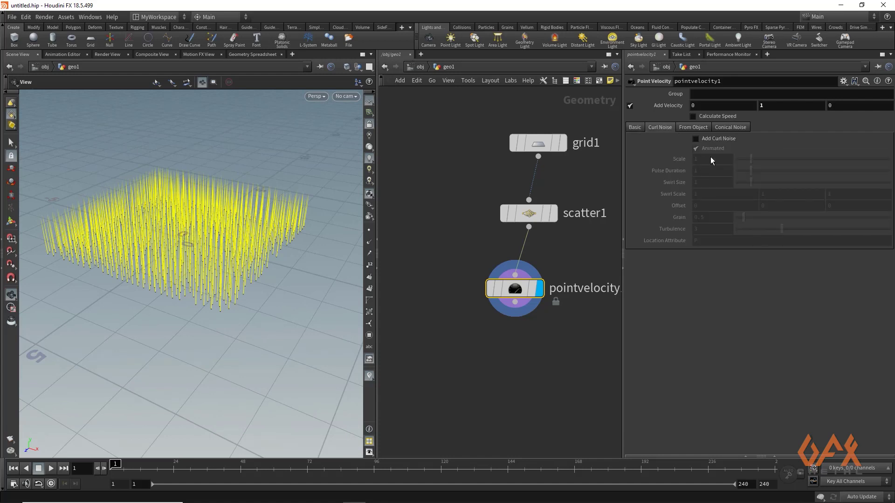
pyautogui.click(696, 139)
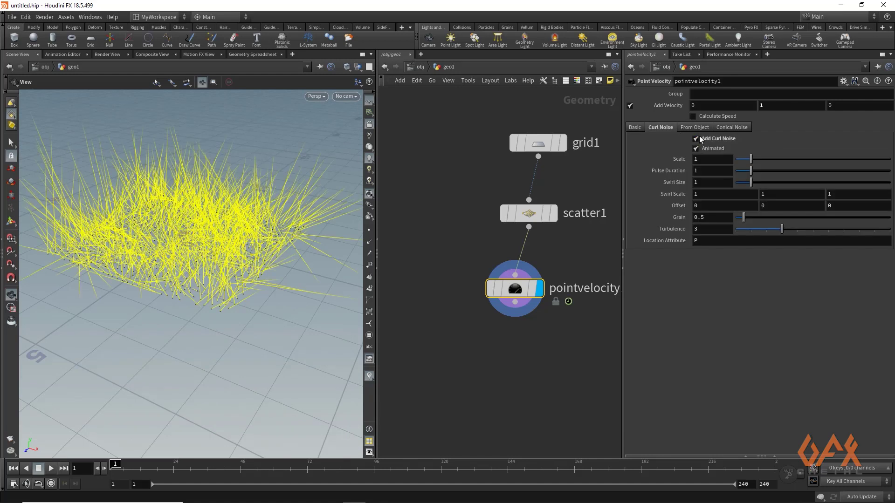
pyautogui.moveTo(751, 157); pyautogui.dragTo(739, 158)
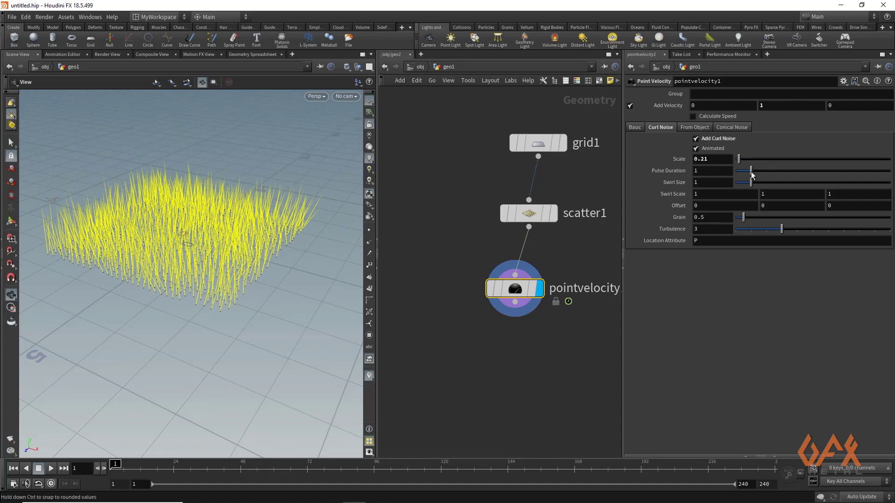
pyautogui.moveTo(752, 175); pyautogui.dragTo(774, 175)
pyautogui.moveTo(192, 244); pyautogui.dragTo(206, 231)
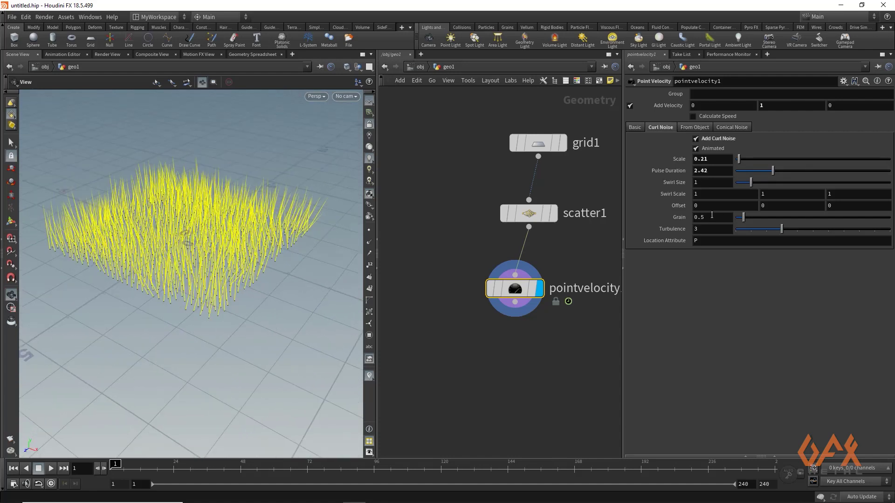
pyautogui.moveTo(745, 222); pyautogui.dragTo(738, 219)
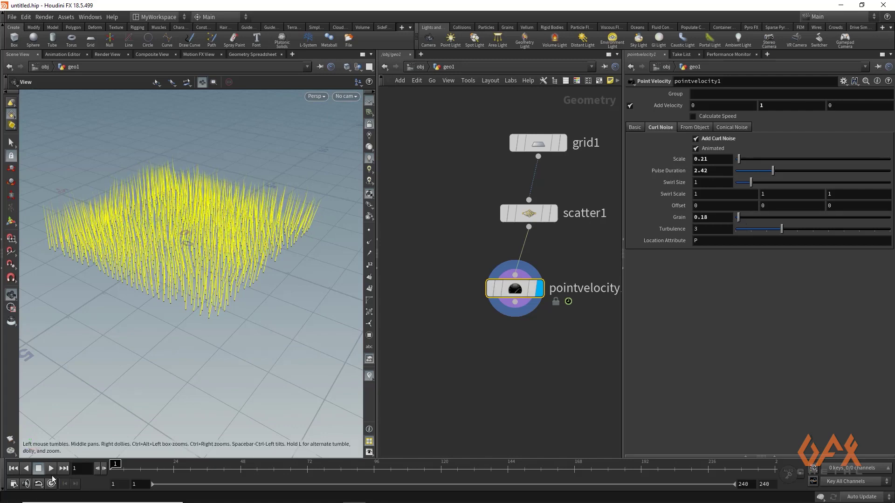
# Play the animation to preview the noisy velocities, stop it, and turn off the velocity visualization
pyautogui.click(52, 468)
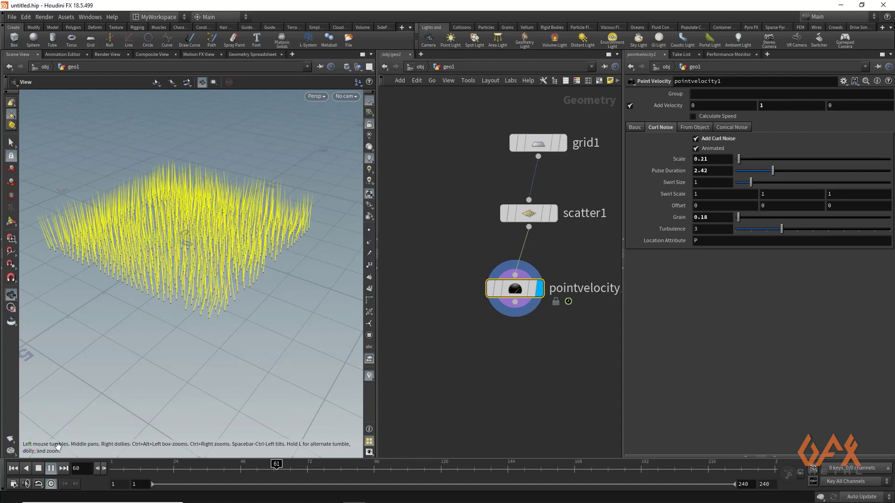
pyautogui.click(51, 468)
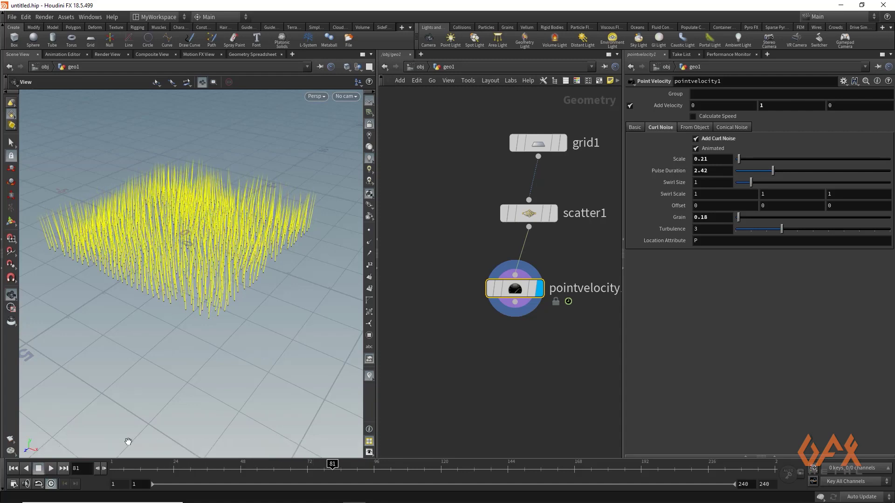
pyautogui.click(369, 375)
# Append an Attribute Wrangle node to the point velocity node's output
pyautogui.moveTo(479, 312); pyautogui.dragTo(466, 272, button='middle')
pyautogui.moveTo(493, 242); pyautogui.dragTo(486, 300)
pyautogui.write('attwran')
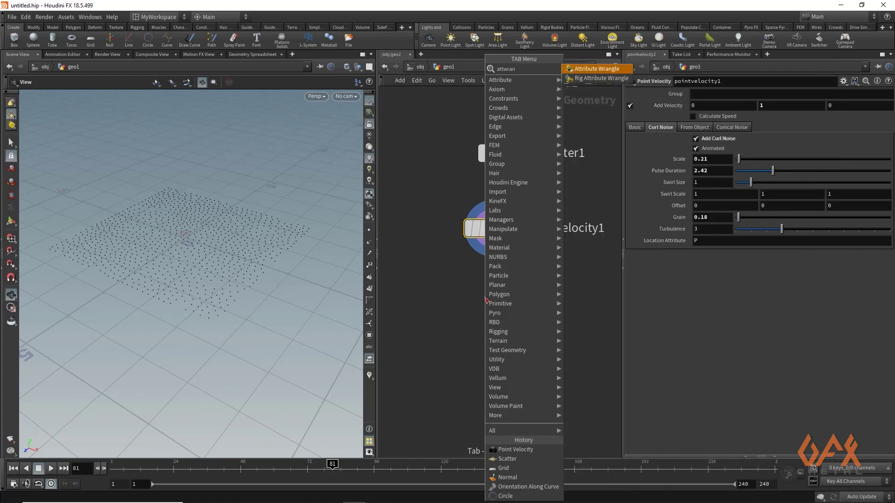
pyautogui.press('Return')
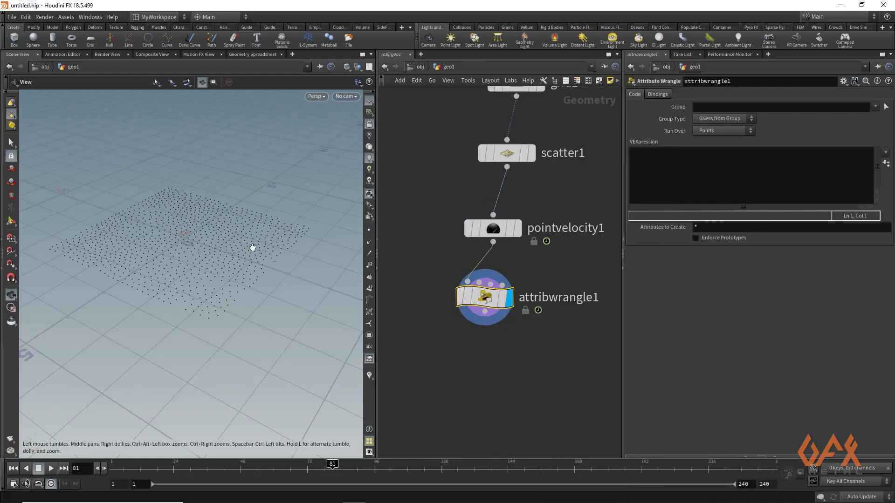
# Enter the VEX expression v@N = v@v; in the attribute wrangle
pyautogui.click(650, 162)
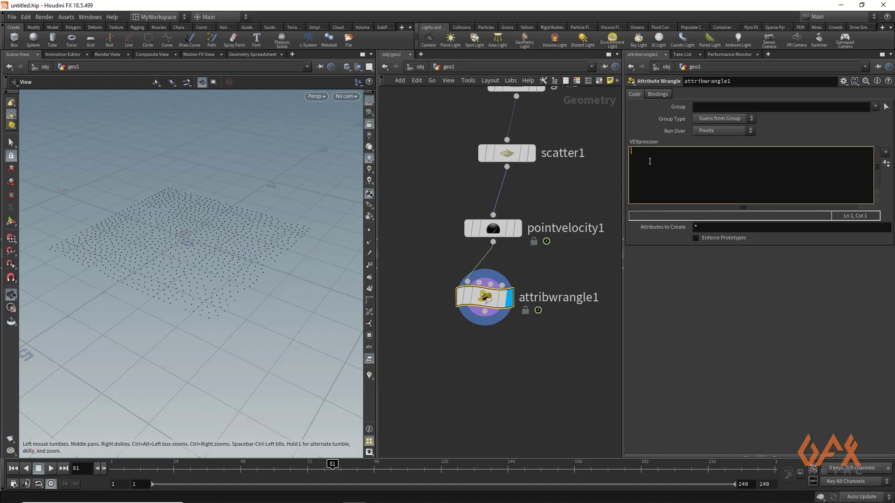
pyautogui.write('v')
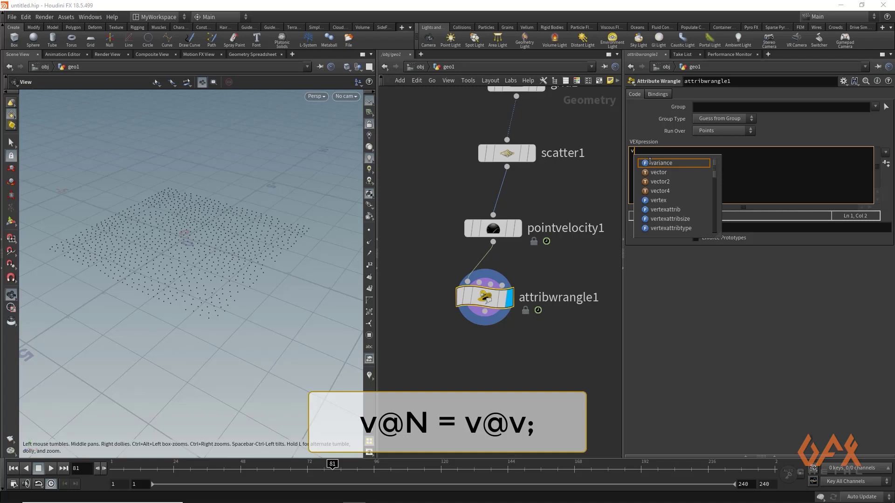
pyautogui.write('@')
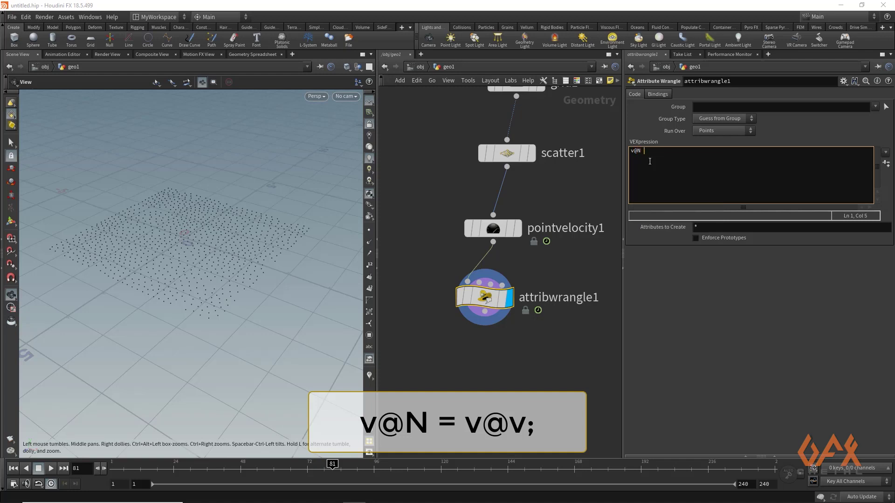
pyautogui.write('N = v@v;')
pyautogui.click(586, 188)
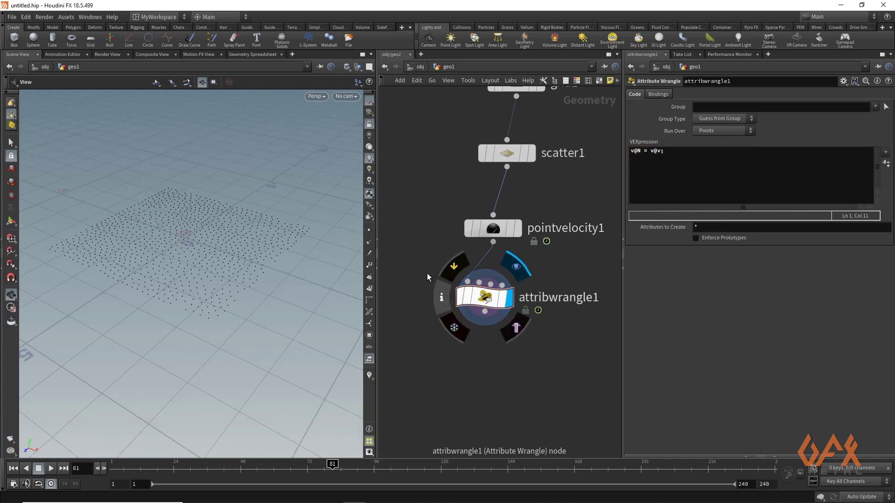
# Display the point normals, examine their motion up close during playback, then stop and hide them
pyautogui.click(369, 243)
pyautogui.click(50, 469)
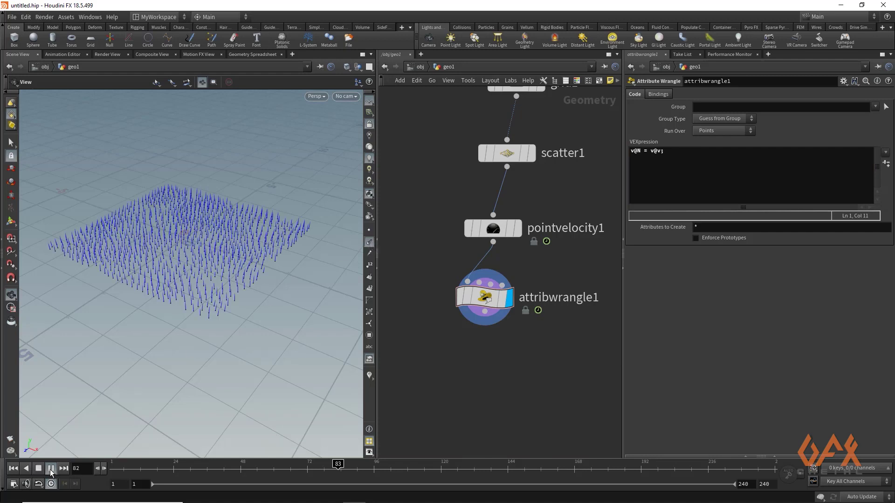
pyautogui.scroll(5, 150, 286)
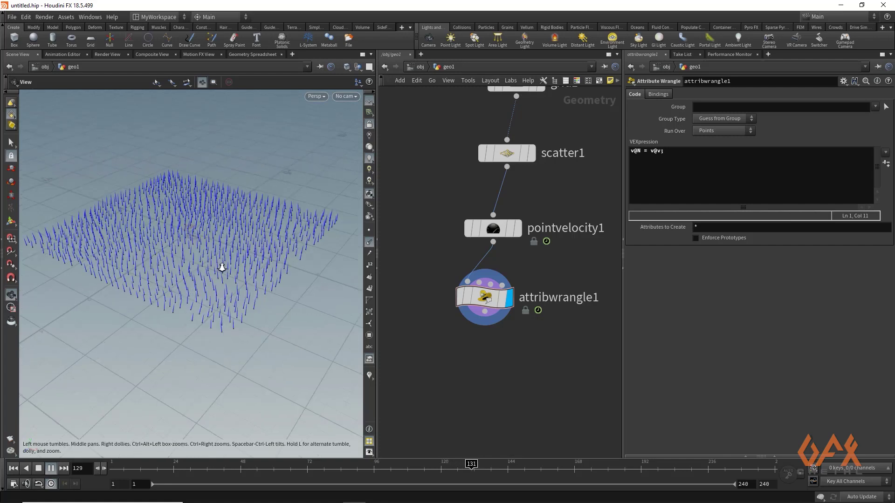
pyautogui.scroll(4, 231, 258)
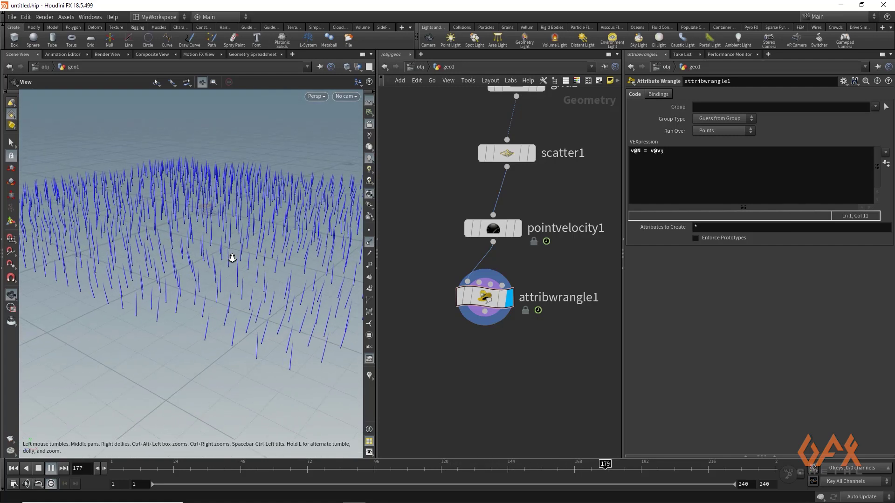
pyautogui.scroll(2, 214, 272)
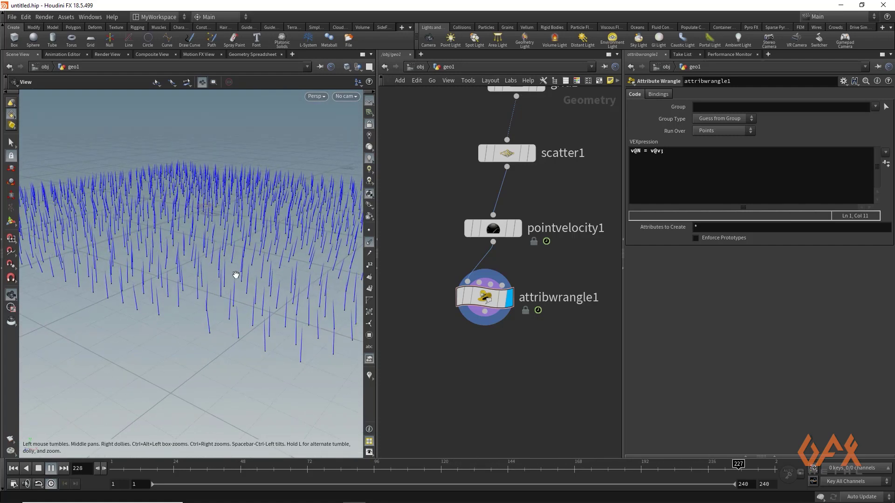
pyautogui.click(51, 468)
pyautogui.click(369, 243)
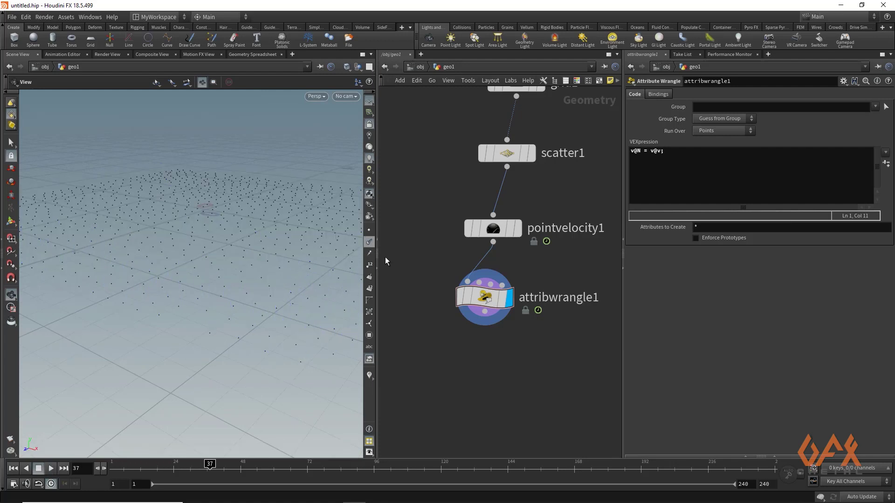
# Add a Line node in the empty network area beside the scattered-points chain
pyautogui.moveTo(462, 303); pyautogui.dragTo(505, 294, button='middle')
pyautogui.press('Tab')
pyautogui.write('lin')
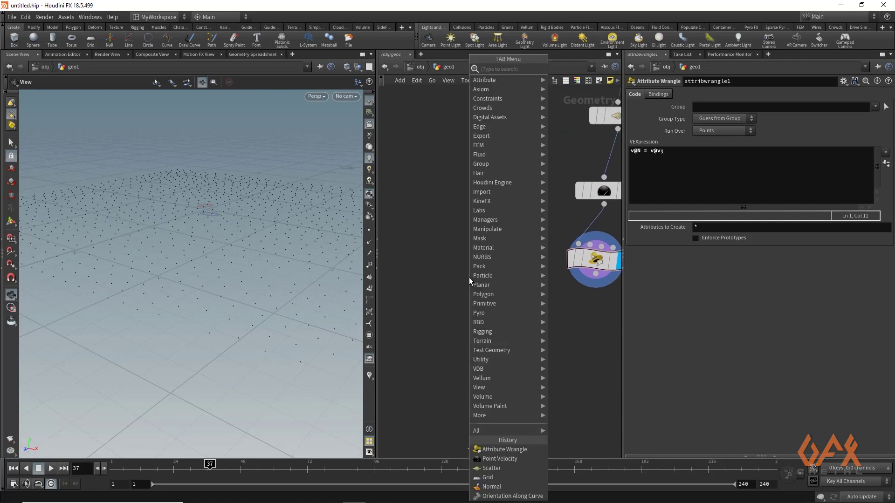
pyautogui.press('Return')
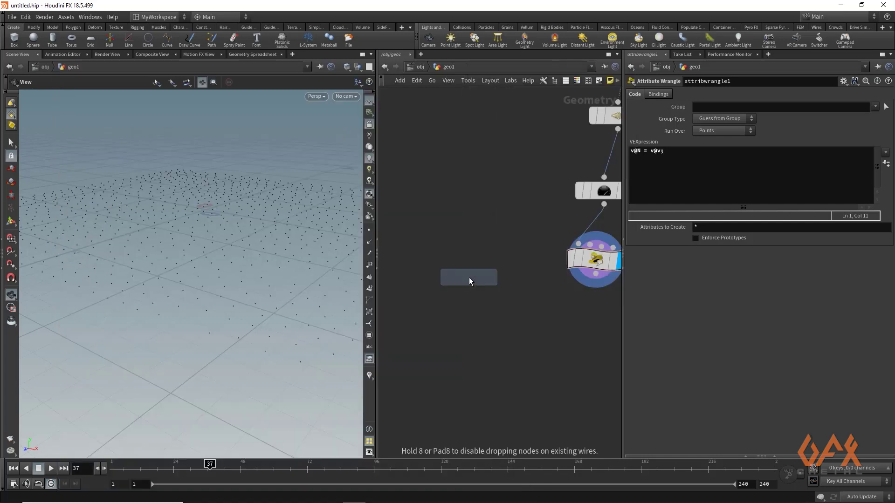
pyautogui.click(482, 278)
pyautogui.moveTo(482, 278); pyautogui.dragTo(435, 233)
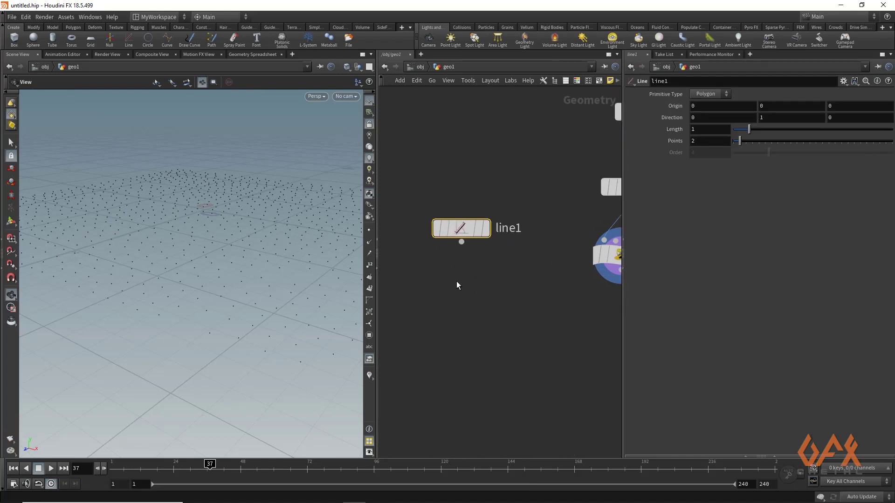
# Set the line's direction to 0, 0, 1 so it runs along the Z axis
pyautogui.doubleClick(787, 117)
pyautogui.write('0')
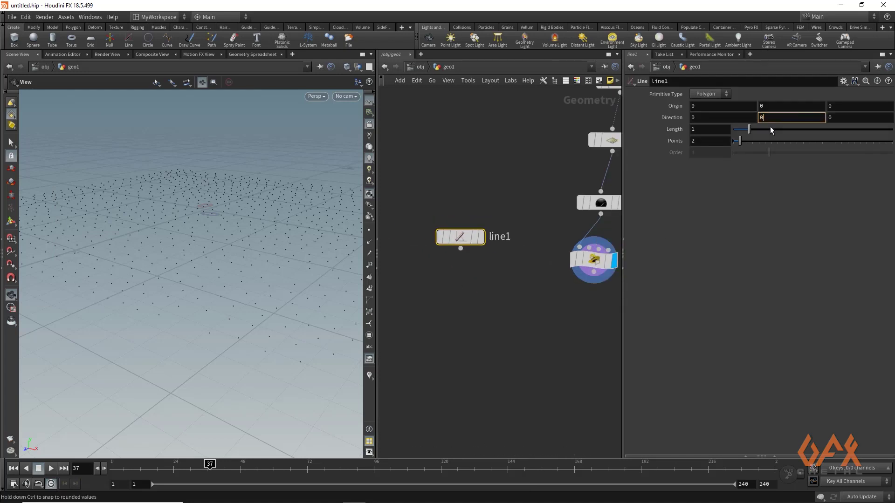
pyautogui.doubleClick(839, 120)
pyautogui.press('Return')
# Append a Resample node to the line node's output and display its result
pyautogui.click(461, 249)
pyautogui.click(462, 296)
pyautogui.write('res')
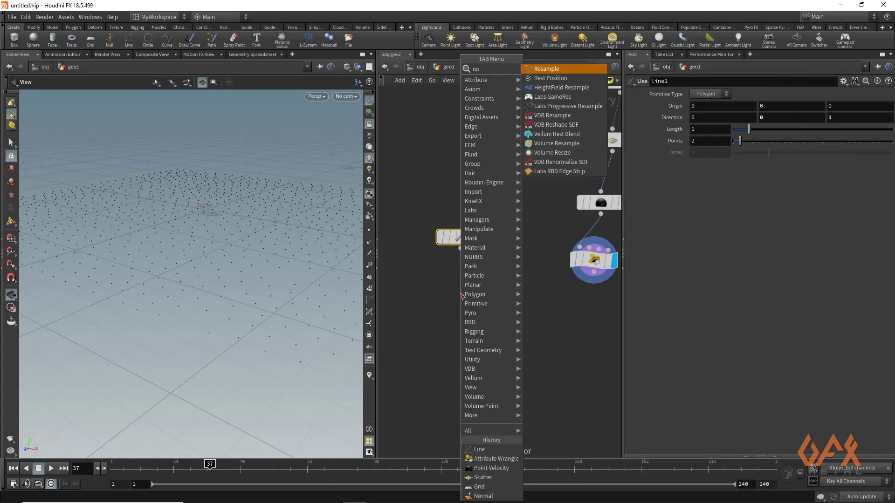
pyautogui.write('ampl')
pyautogui.press('Return')
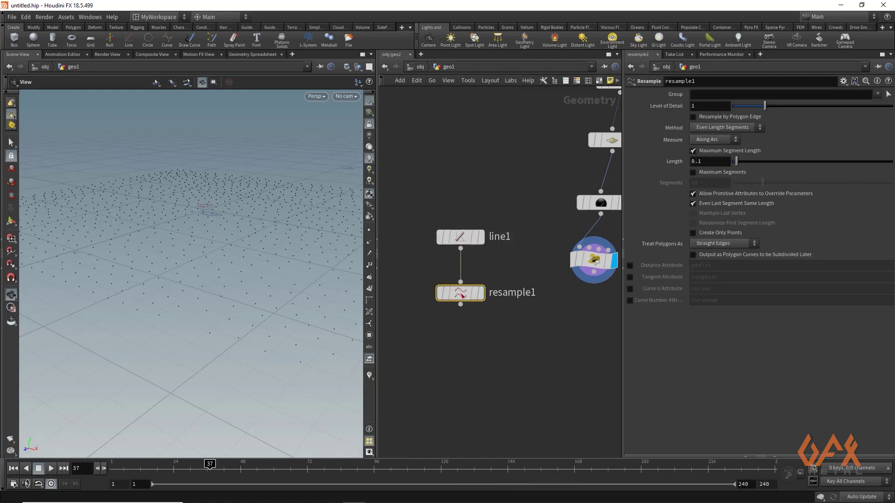
pyautogui.click(480, 292)
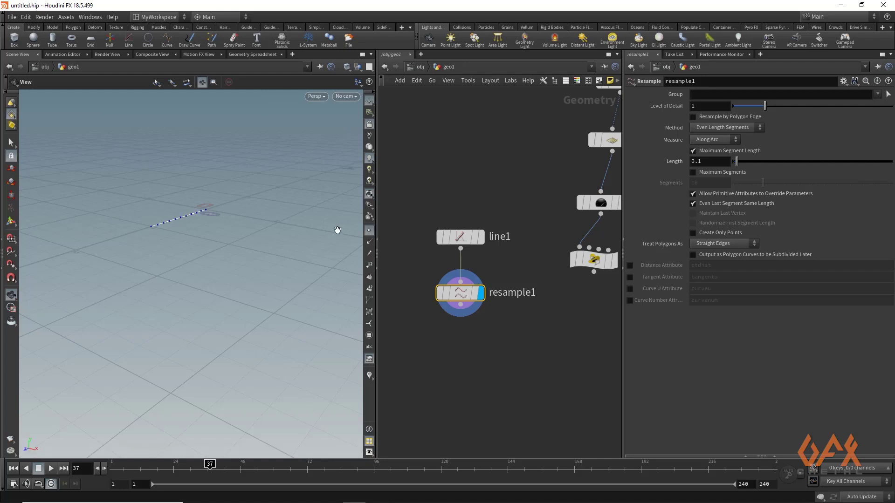
# Enable the Curve U Attribute on the resample node and show the geometry spreadsheet below its parameters
pyautogui.moveTo(148, 225); pyautogui.dragTo(235, 247)
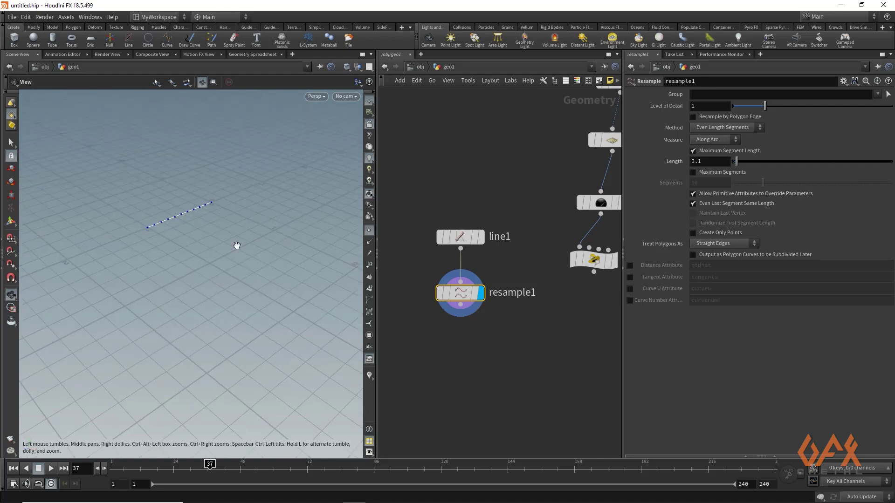
pyautogui.click(630, 289)
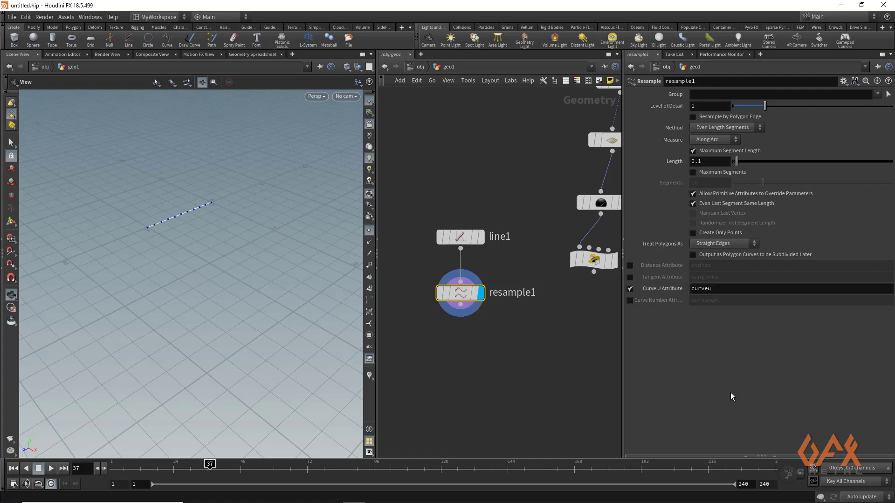
pyautogui.click(747, 456)
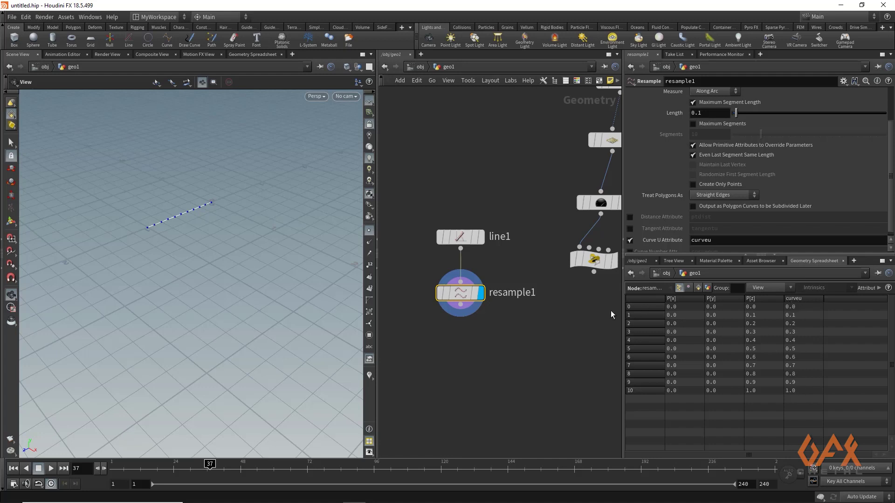
# Add a Copy to Points node below the resample and attribute wrangle nodes
pyautogui.moveTo(486, 350); pyautogui.dragTo(484, 348, button='middle')
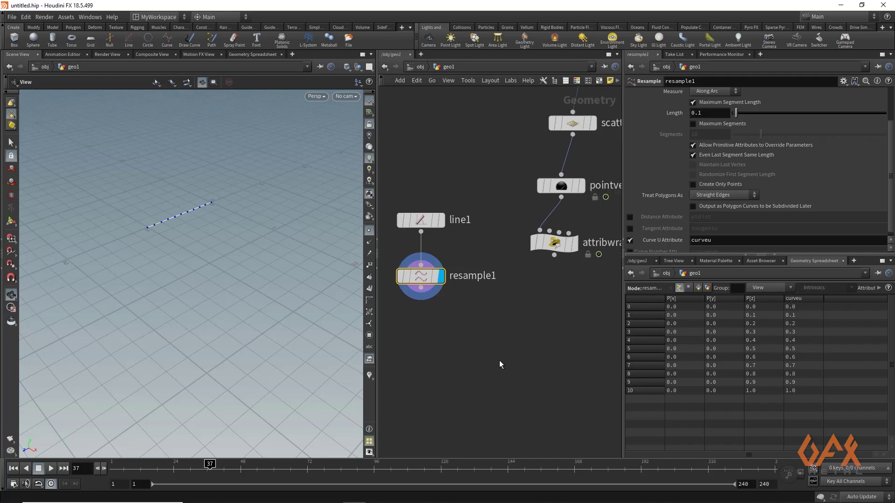
pyautogui.scroll(-3, 498, 361)
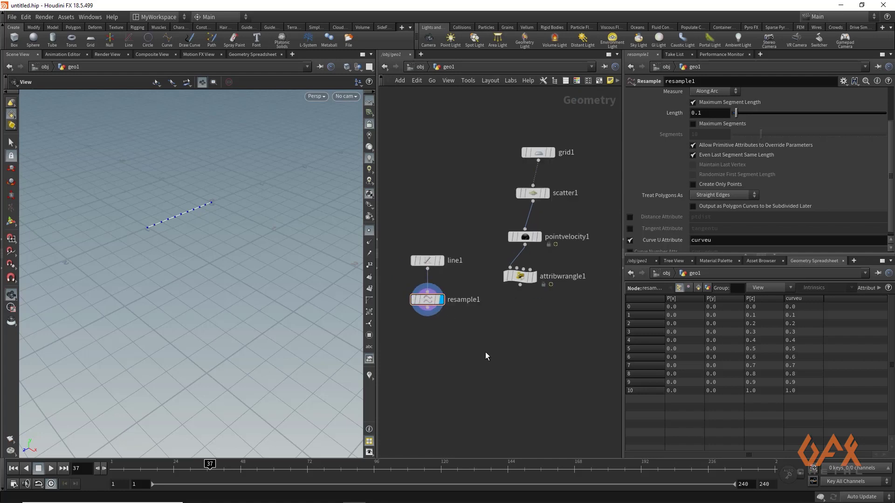
pyautogui.press('Tab')
pyautogui.write('copyto')
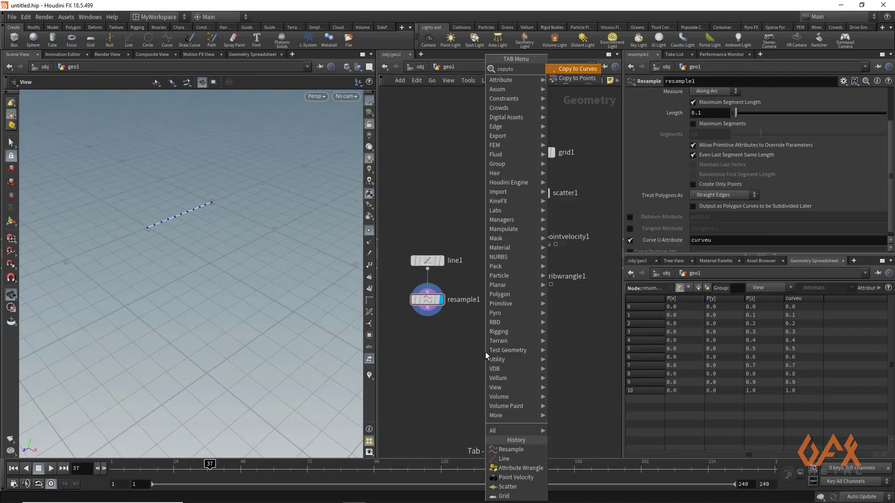
pyautogui.press('Down')
pyautogui.press('Return')
pyautogui.click(485, 352)
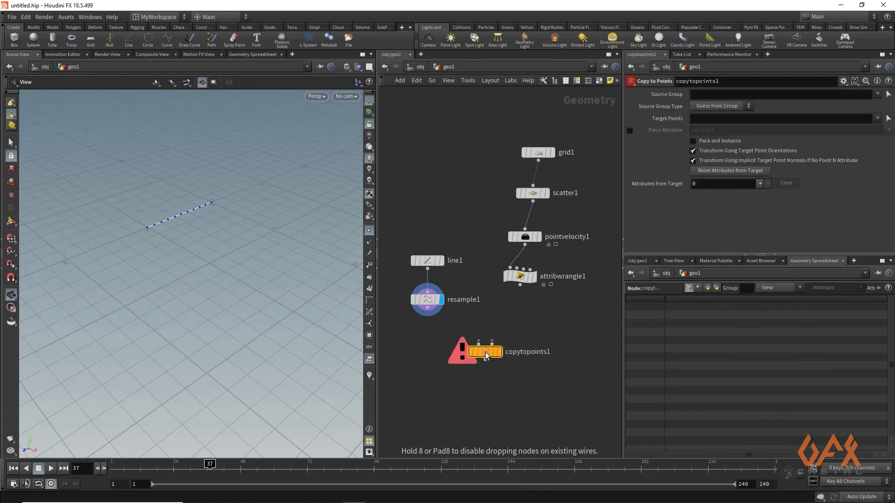
# Wire the resampled line as source and the attribute wrangle as target points into the Copy to Points node, and display it
pyautogui.hotkey('shift', 'r')
pyautogui.click(428, 309)
pyautogui.click(479, 344)
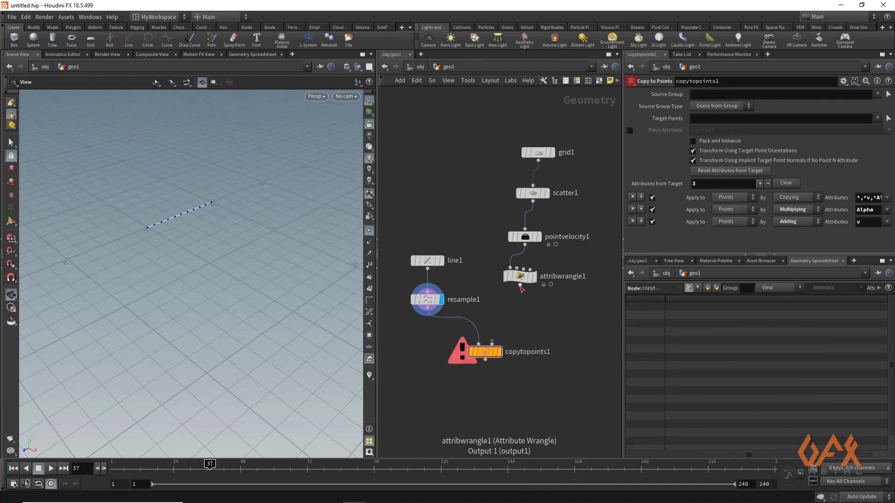
pyautogui.click(520, 286)
pyautogui.click(497, 353)
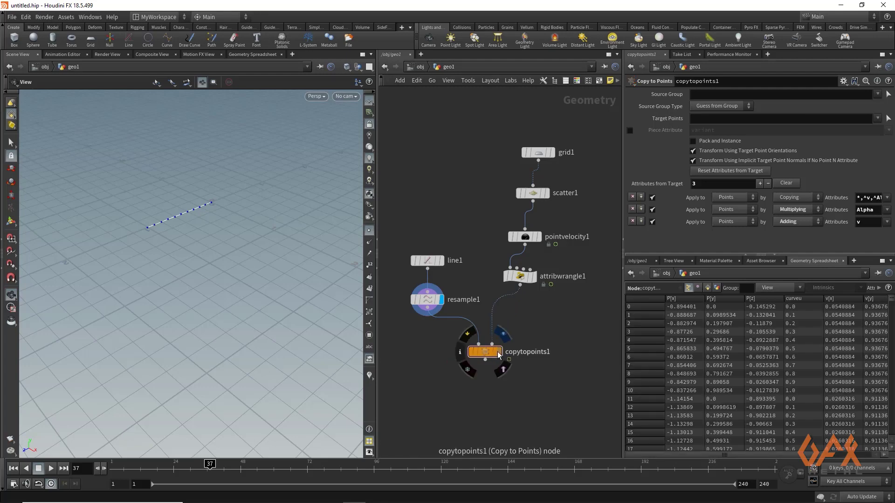
pyautogui.click(499, 353)
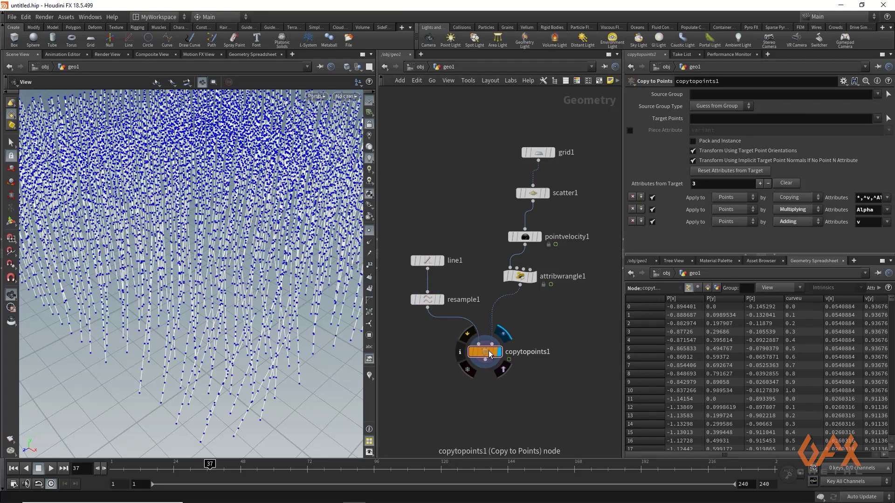
# Hide the point markers, play the animation to examine the copied lines from several angles, and stop playback
pyautogui.click(369, 232)
pyautogui.scroll(-10, 274, 276)
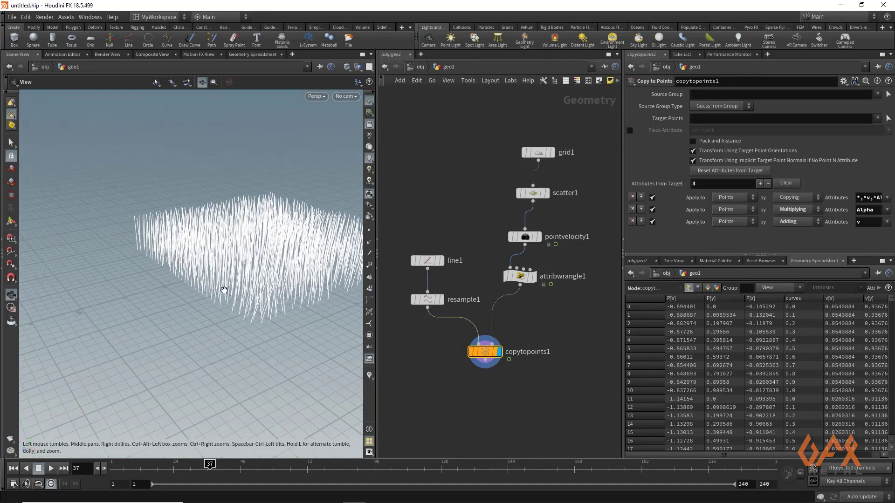
pyautogui.click(51, 469)
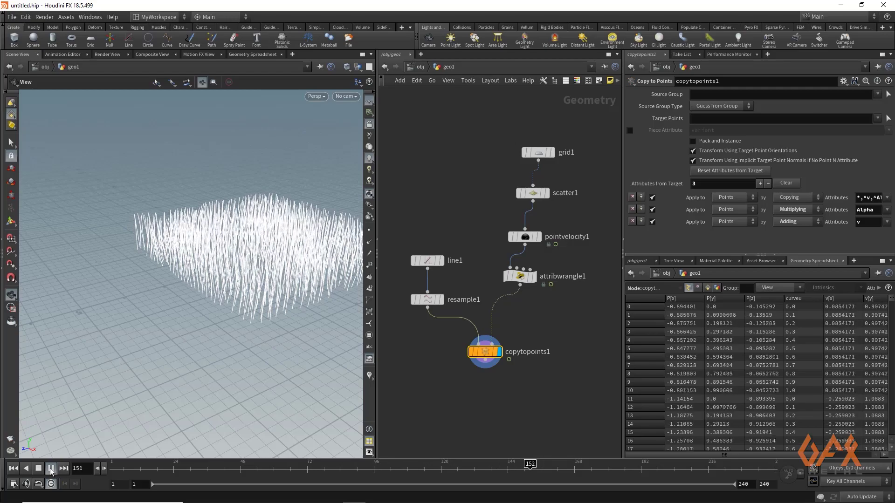
pyautogui.moveTo(230, 289); pyautogui.dragTo(256, 272)
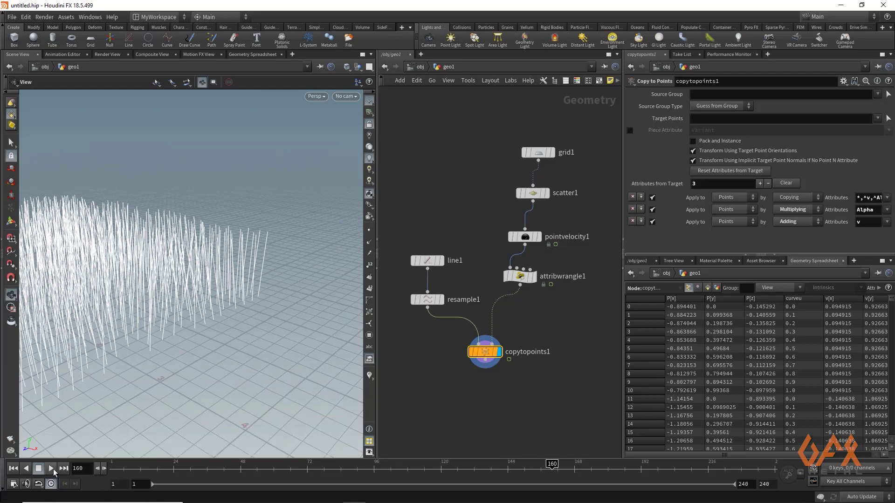
pyautogui.click(52, 469)
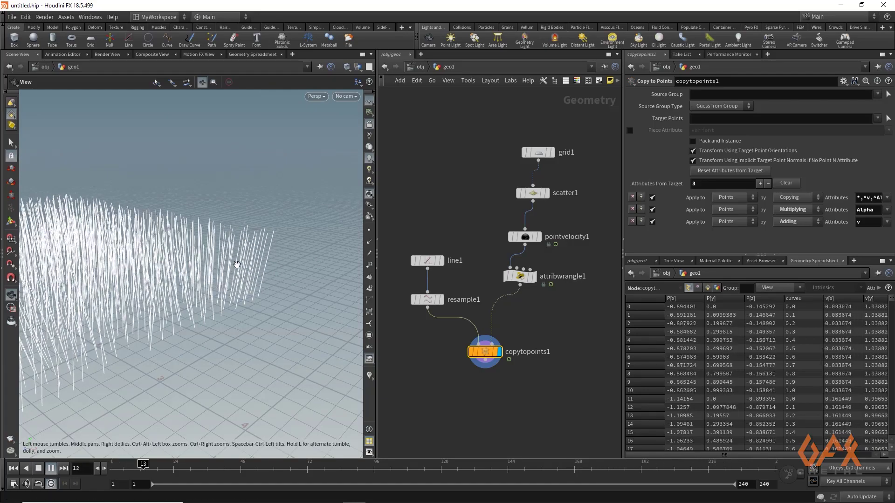
pyautogui.moveTo(185, 278); pyautogui.dragTo(164, 292)
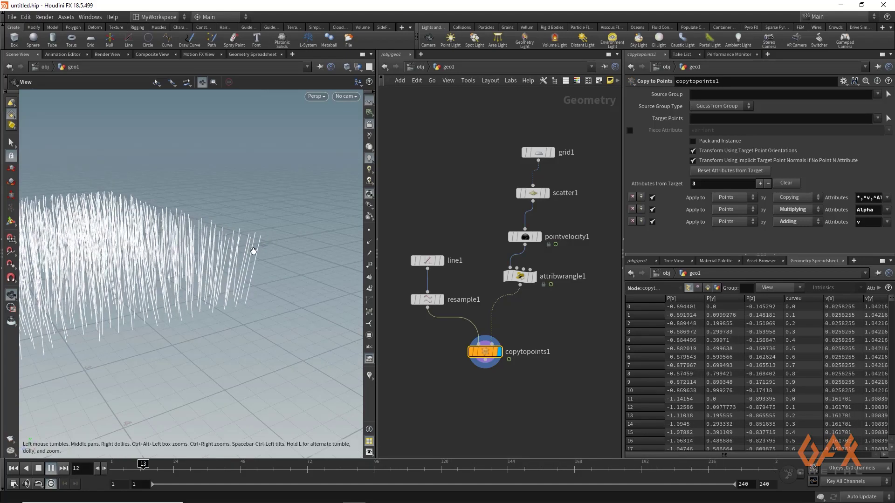
pyautogui.click(38, 468)
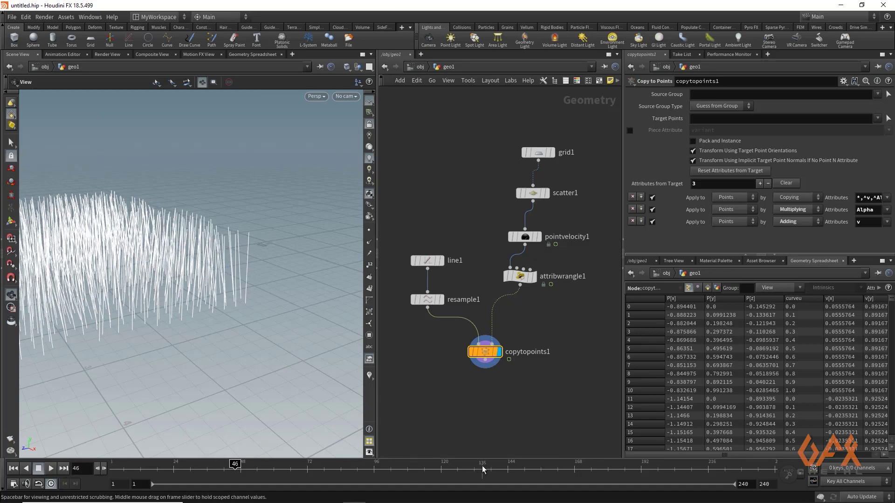
# Append a Point Velocity node to the Copy to Points output and display its result
pyautogui.moveTo(485, 368); pyautogui.dragTo(468, 294, button='middle')
pyautogui.click(469, 291)
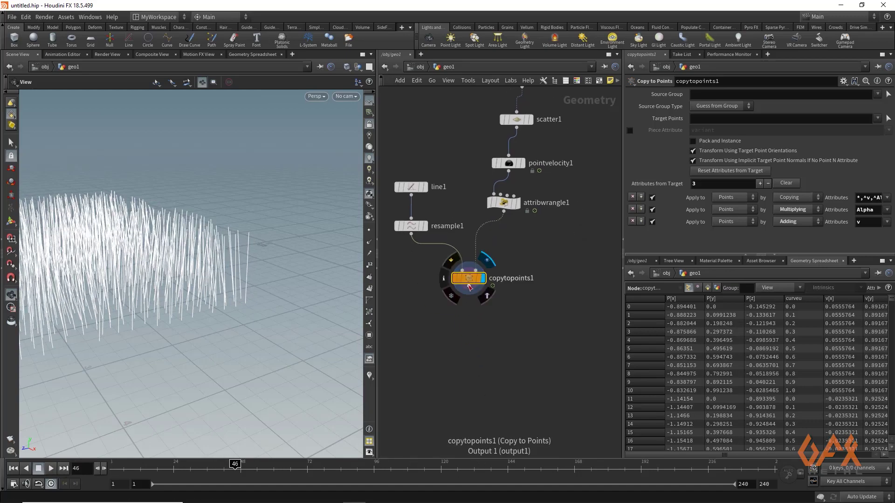
pyautogui.click(463, 343)
pyautogui.write('poi')
pyautogui.write('nt v')
pyautogui.press('Return')
pyautogui.click(461, 340)
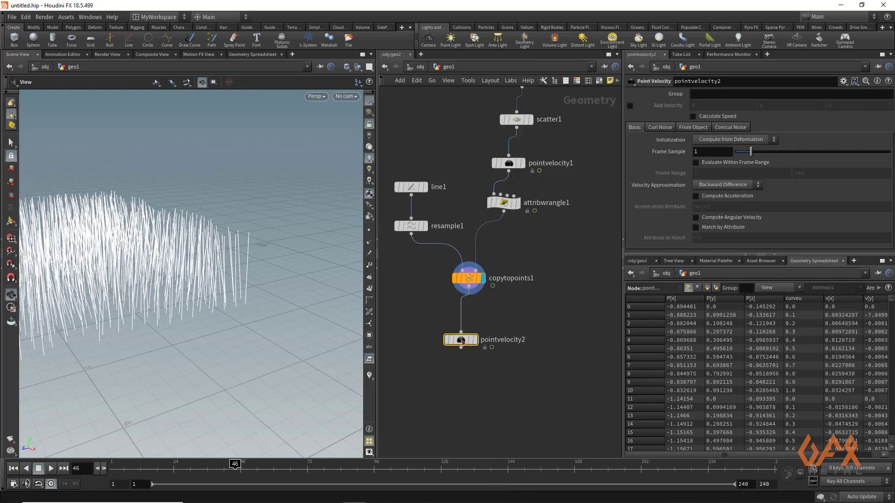
pyautogui.click(475, 340)
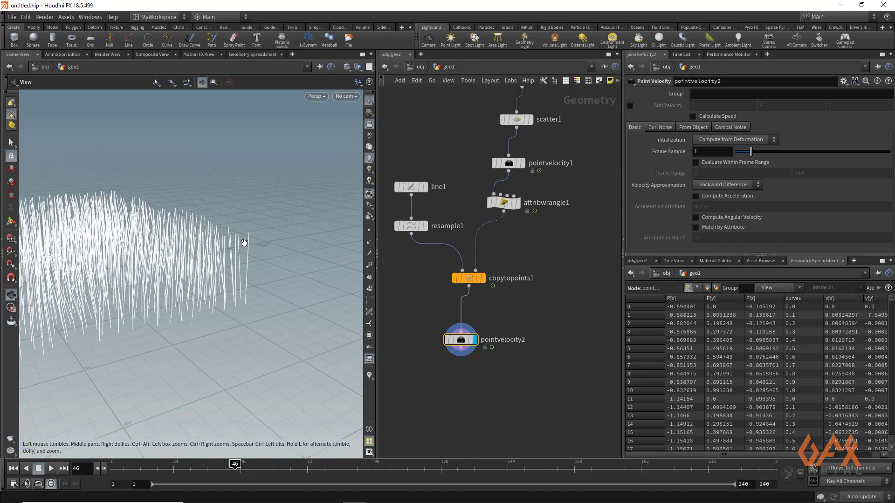
# Turn on the velocity visualization for the copied lines, examine it up close, and return the timeline to frame 1
pyautogui.click(369, 377)
pyautogui.moveTo(227, 242); pyautogui.dragTo(219, 376)
pyautogui.click(129, 465)
pyautogui.moveTo(130, 465)
pyautogui.mouseDown()
pyautogui.moveTo(354, 465)
pyautogui.moveTo(139, 475)
pyautogui.moveTo(111, 466)
pyautogui.mouseUp()
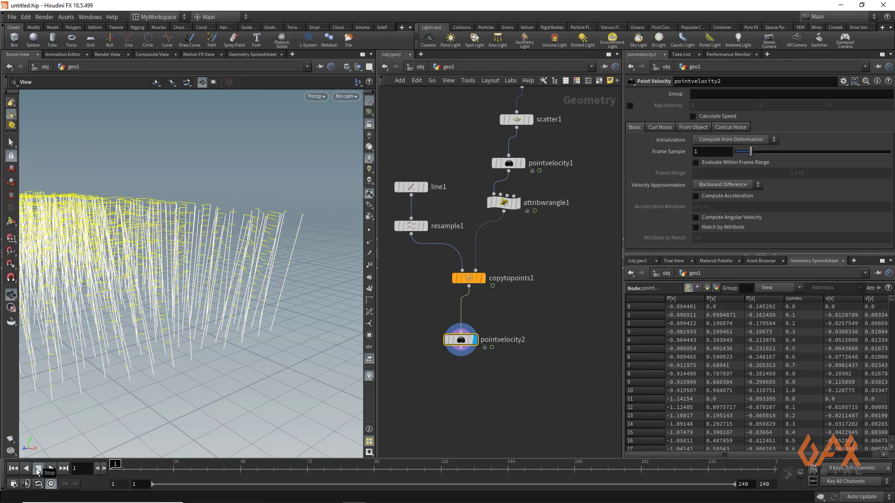
# Add a second Copy to Points node beside the first one
pyautogui.moveTo(584, 344); pyautogui.dragTo(568, 330, button='middle')
pyautogui.scroll(-3, 568, 330)
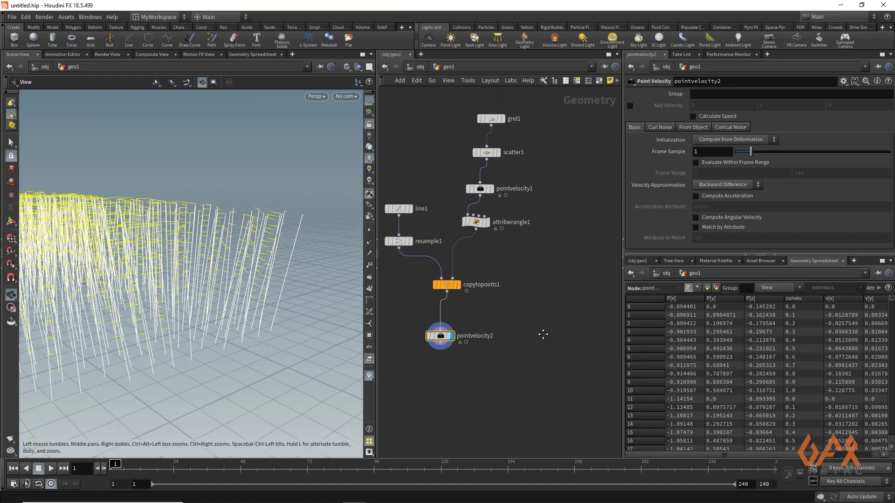
pyautogui.press('Tab')
pyautogui.write('co')
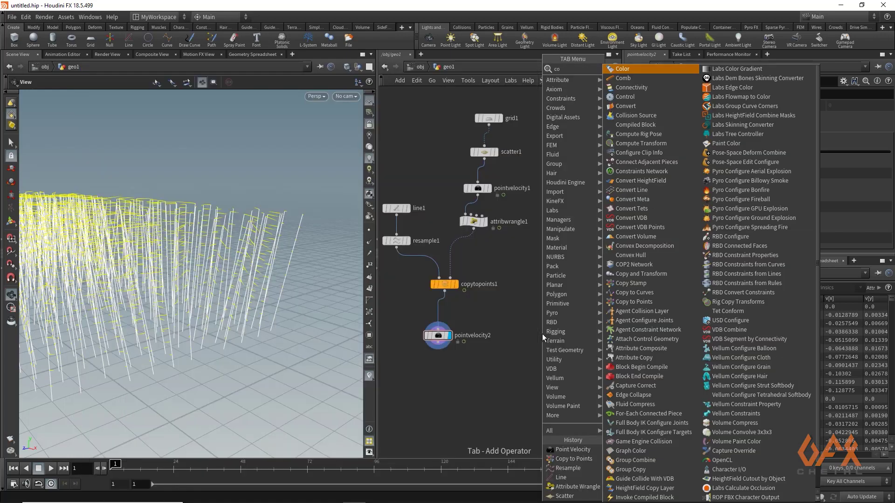
pyautogui.write('pyto')
pyautogui.press('Down')
pyautogui.press('Return')
pyautogui.click(543, 288)
# Connect the resampled line as source and the scattered points as target of the second Copy to Points node, and display it
pyautogui.click(397, 248)
pyautogui.click(528, 275)
pyautogui.moveTo(482, 193)
pyautogui.click(485, 161)
pyautogui.click(554, 285)
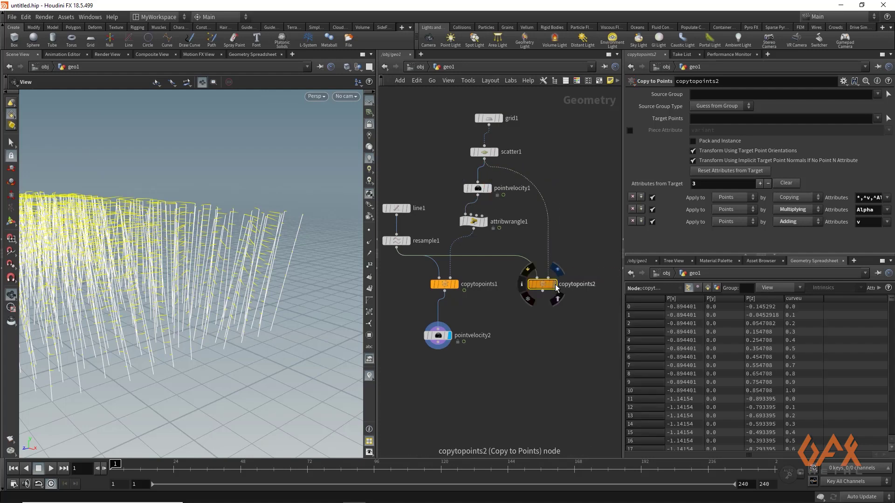
pyautogui.click(555, 284)
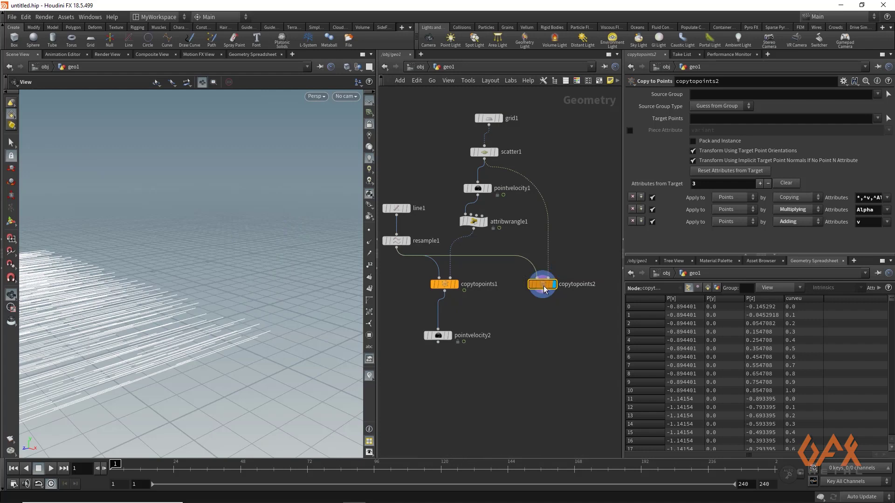
# Insert a Normal node between the grid and the scatter node
pyautogui.moveTo(500, 250); pyautogui.dragTo(500, 262, button='middle')
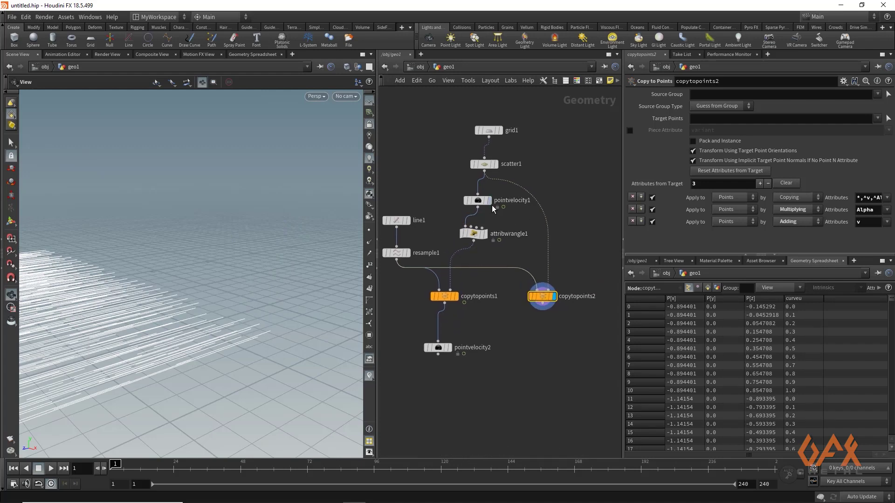
pyautogui.moveTo(490, 132); pyautogui.dragTo(485, 109)
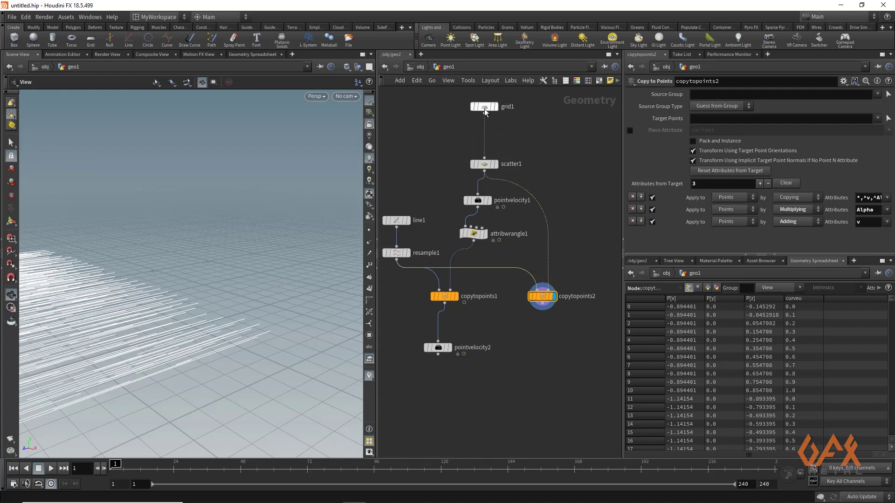
pyautogui.press('Tab')
pyautogui.write('normal')
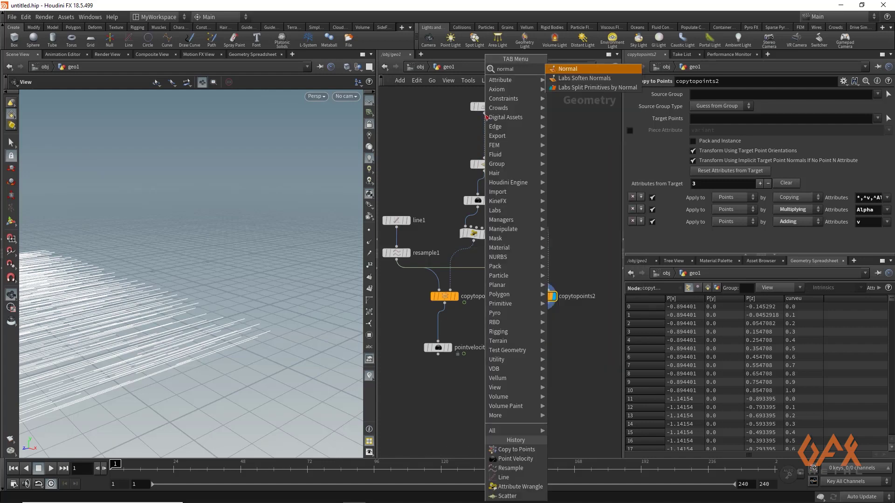
pyautogui.press('Return')
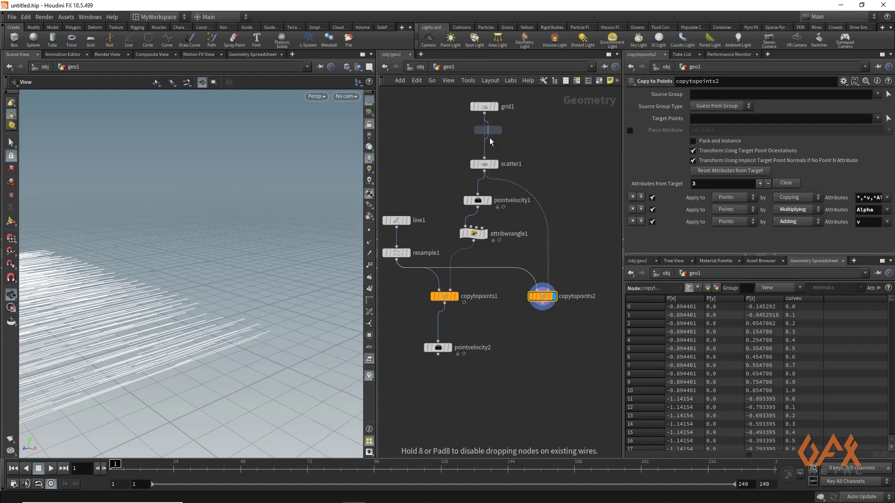
pyautogui.click(484, 138)
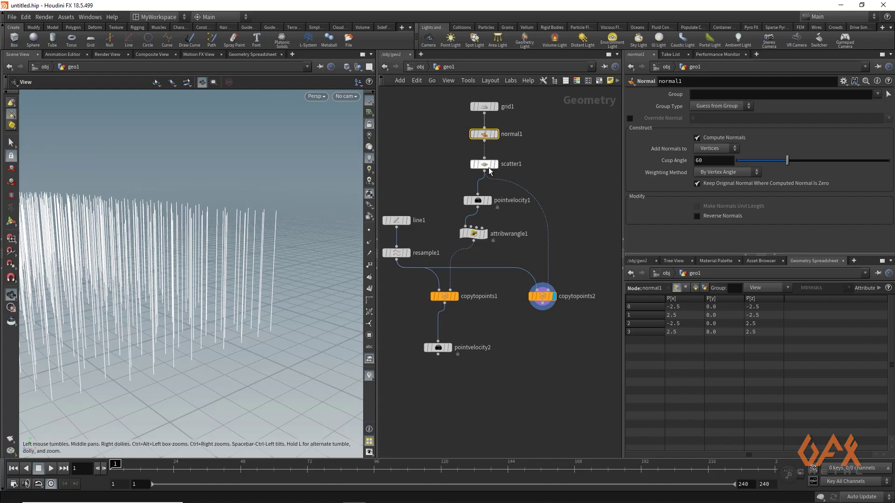
# Move the second Copy to Points node lower and add an Attribute Copy node beneath the two branches
pyautogui.moveTo(491, 165)
pyautogui.moveTo(547, 300)
pyautogui.moveTo(535, 350); pyautogui.dragTo(523, 310, button='middle')
pyautogui.moveTo(535, 352); pyautogui.dragTo(530, 340, button='middle')
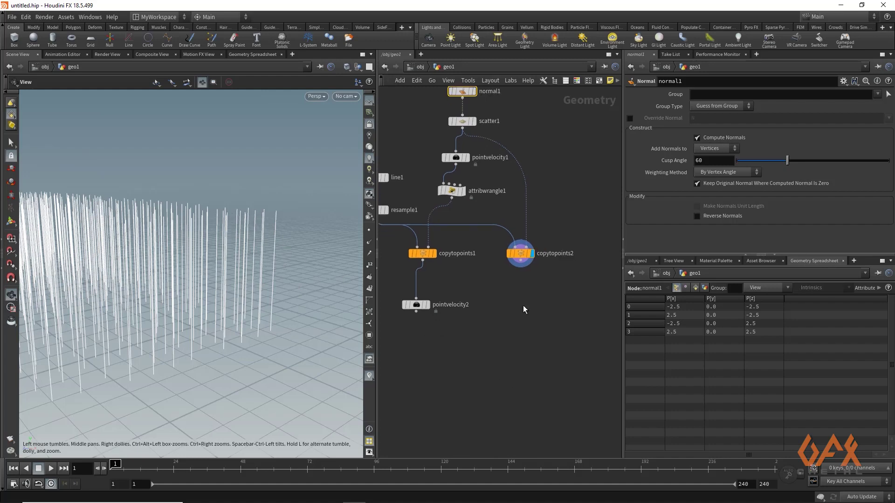
pyautogui.moveTo(521, 254); pyautogui.dragTo(542, 292)
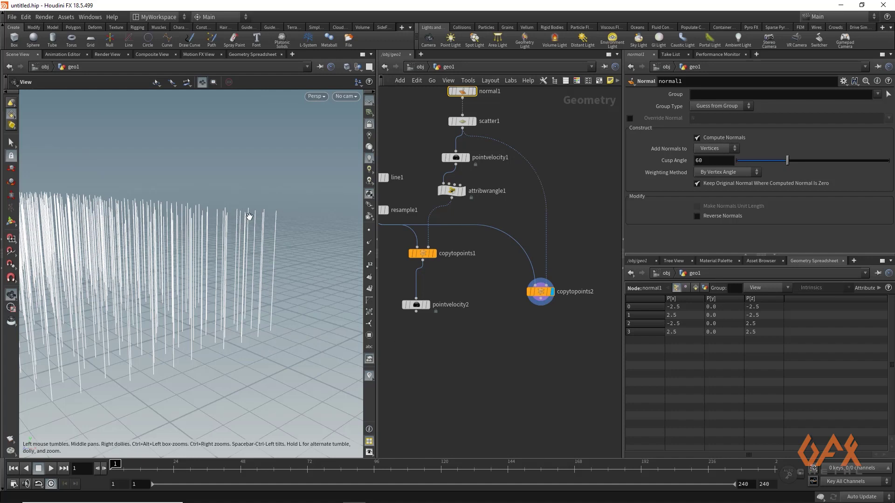
pyautogui.moveTo(485, 350); pyautogui.dragTo(480, 328, button='middle')
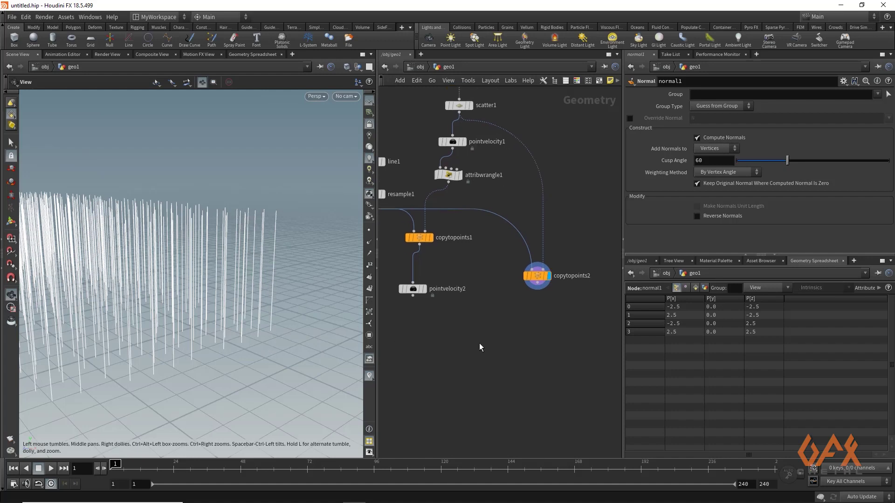
pyautogui.press('Tab')
pyautogui.write('a')
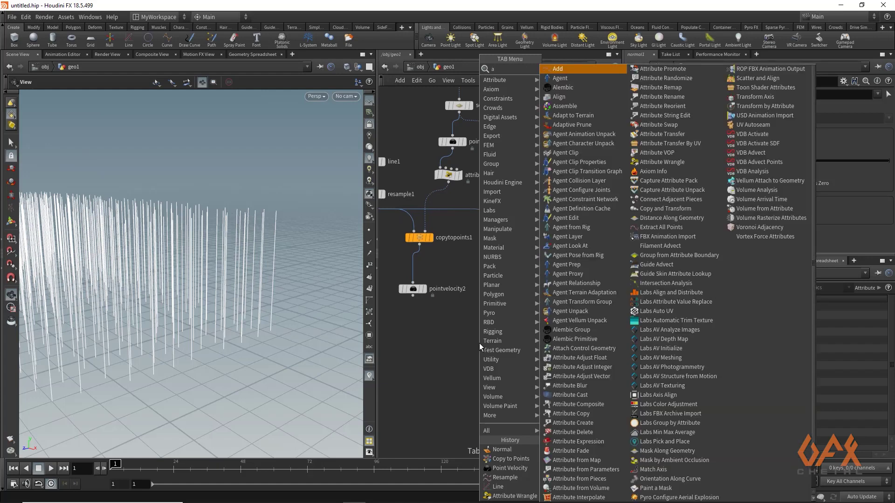
pyautogui.write('ttcop')
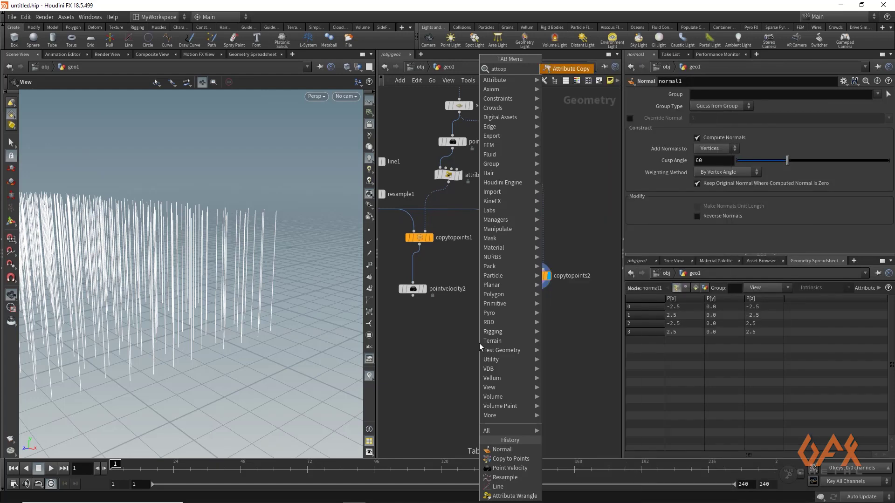
pyautogui.press('Return')
pyautogui.click(480, 343)
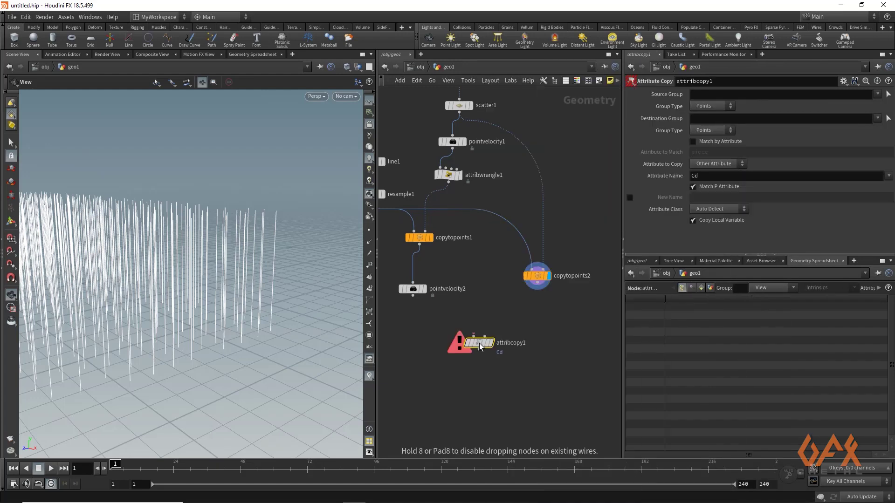
# Connect the second Copy to Points node and the lower Point Velocity node as the Attribute Copy's first and second inputs, and display it
pyautogui.moveTo(538, 284); pyautogui.dragTo(473, 337)
pyautogui.moveTo(415, 300)
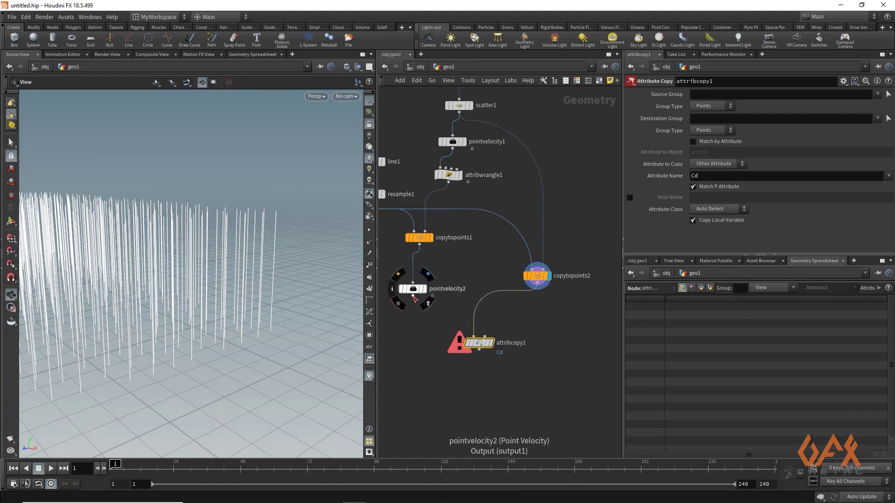
pyautogui.moveTo(413, 296); pyautogui.dragTo(485, 337)
pyautogui.click(490, 343)
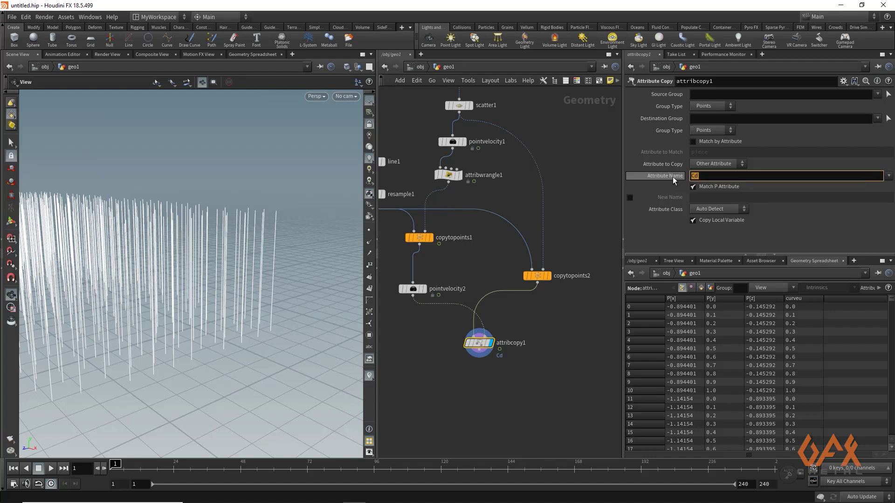
# Set the Attribute Copy's attribute name to v and examine the velocity vectors on the upright lines
pyautogui.write('v')
pyautogui.press('Return')
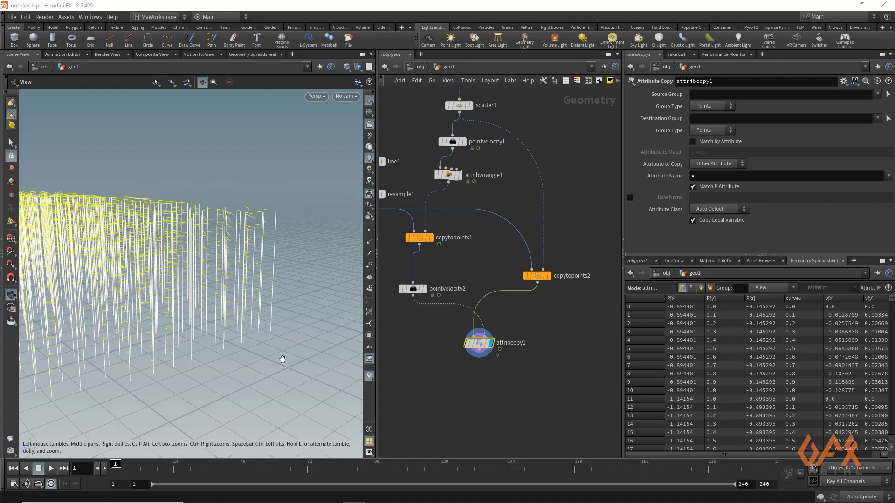
pyautogui.moveTo(116, 466)
pyautogui.mouseDown()
pyautogui.moveTo(226, 465)
pyautogui.moveTo(112, 466)
pyautogui.mouseUp()
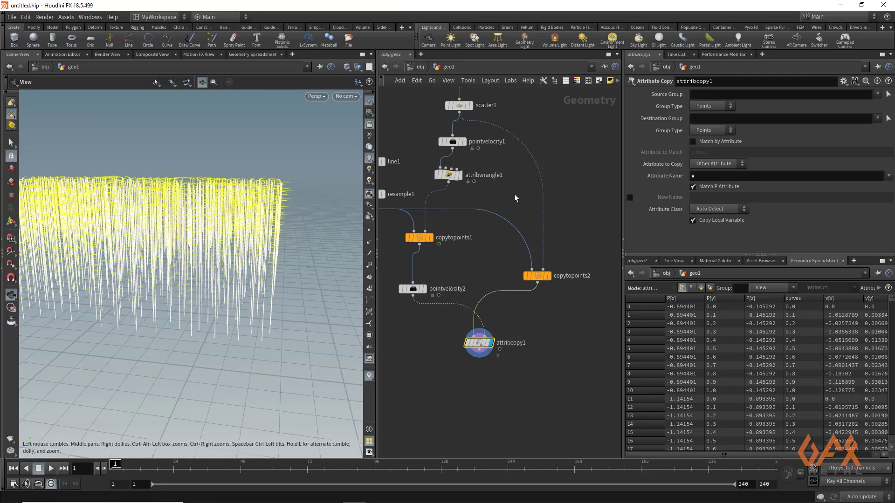
pyautogui.moveTo(139, 214); pyautogui.dragTo(167, 293)
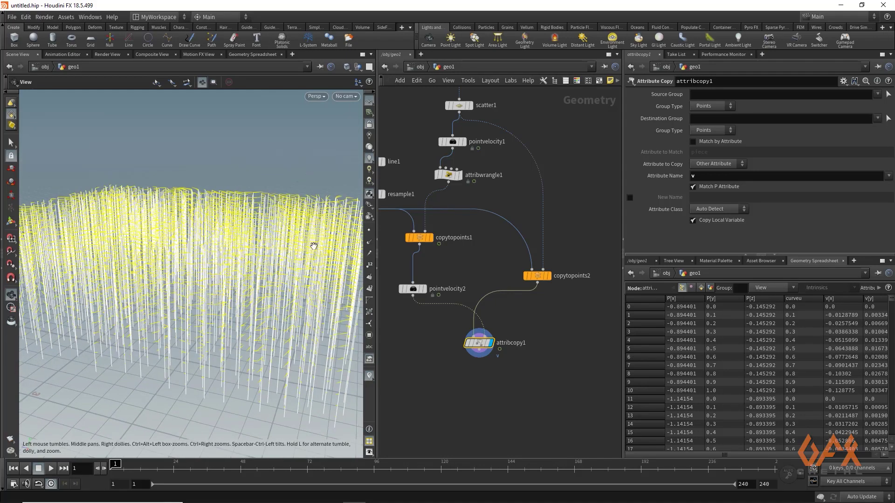
# Set the scatter node's Force Total Count to 1 and inspect the velocity vectors on the single line at frame 1
pyautogui.moveTo(437, 112); pyautogui.dragTo(443, 156, button='middle')
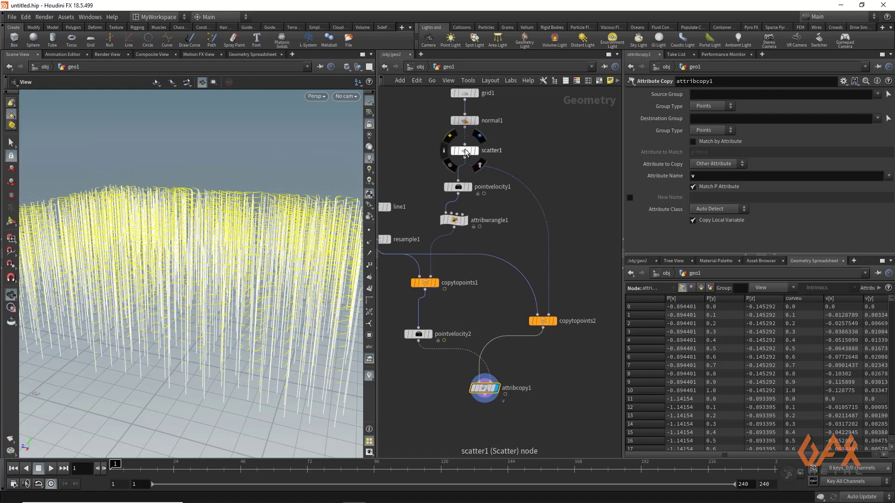
pyautogui.click(465, 151)
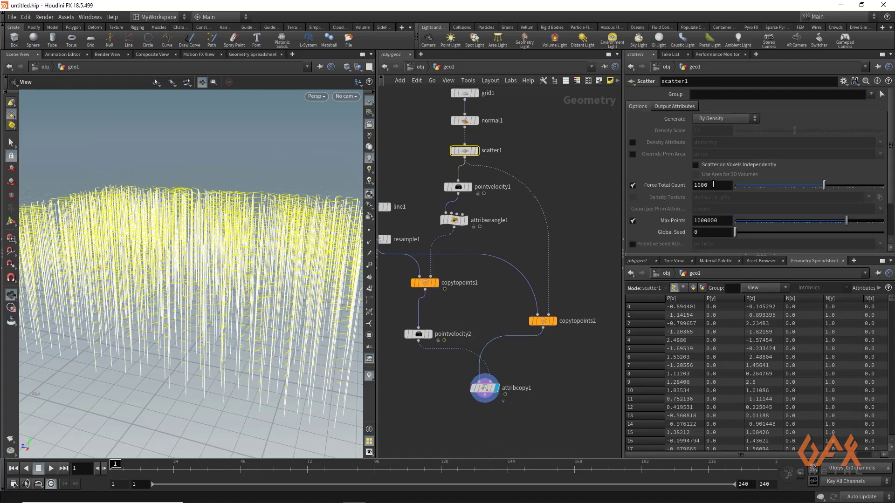
pyautogui.write('1')
pyautogui.press('Return')
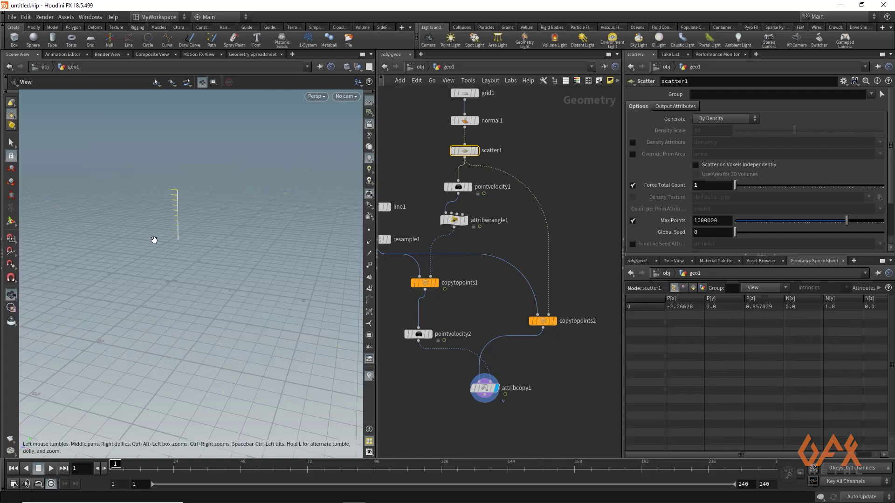
pyautogui.moveTo(176, 239); pyautogui.dragTo(328, 226)
pyautogui.scroll(5, 296, 225)
pyautogui.moveTo(246, 217); pyautogui.dragTo(182, 258)
pyautogui.press('Up')
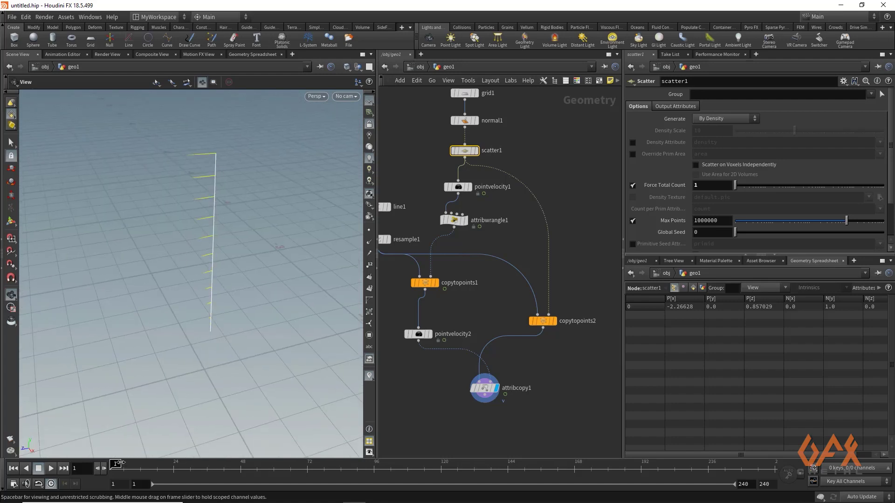
pyautogui.hotkey('ctrl', 'Up')
# Append an Attribute VOP node to the Attribute Copy output and enter its VEX network
pyautogui.moveTo(416, 380); pyautogui.dragTo(425, 294, button='middle')
pyautogui.scroll(4, 466, 303)
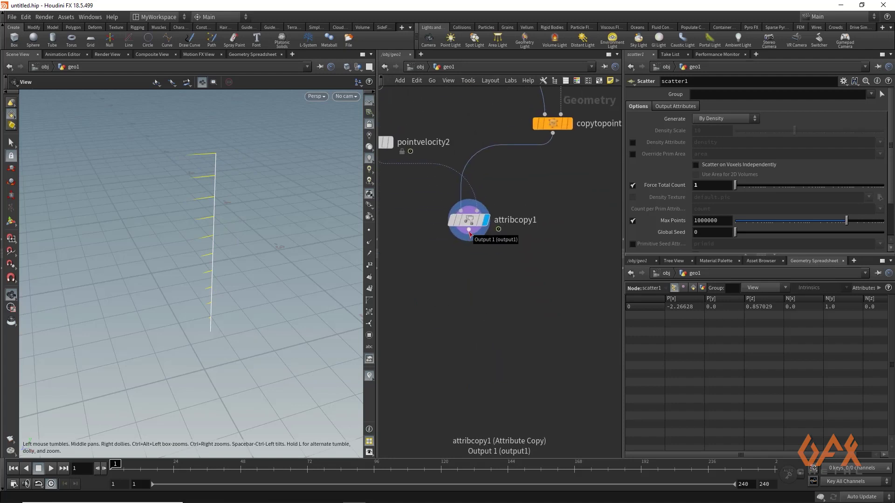
pyautogui.moveTo(470, 232); pyautogui.dragTo(464, 272)
pyautogui.press('Tab')
pyautogui.write('attribvop')
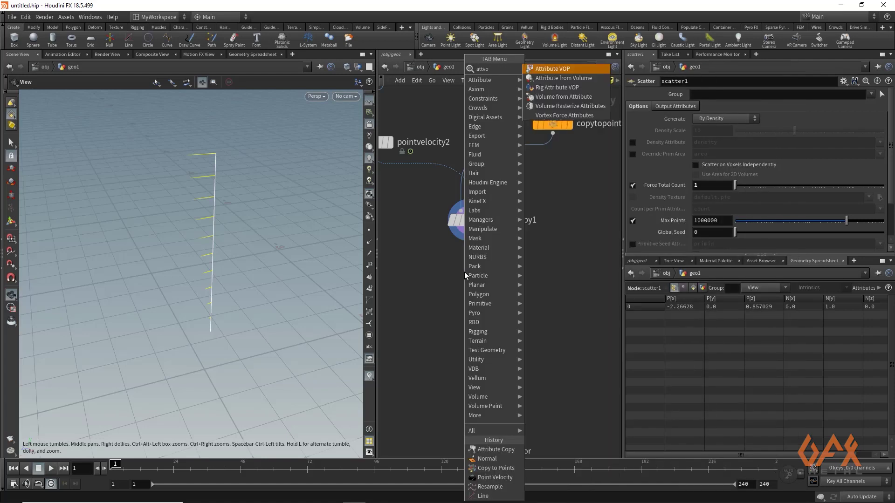
pyautogui.press('Return')
pyautogui.press('Return')
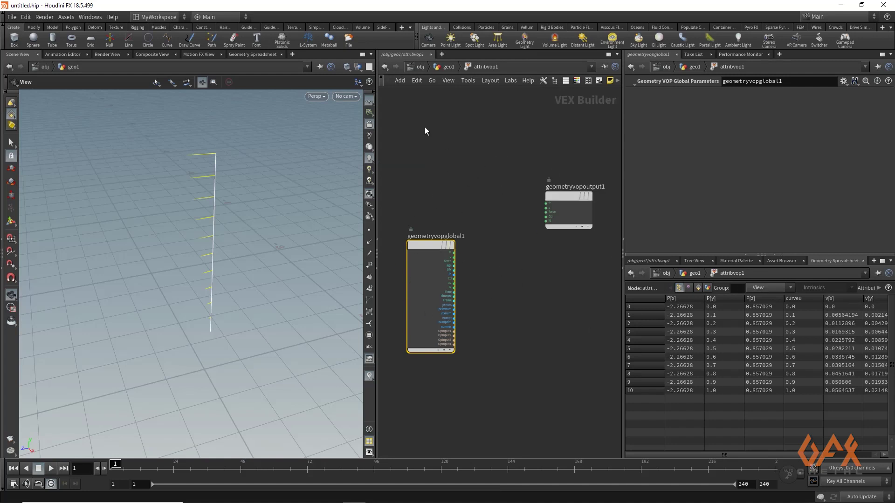
# Switch the desktop layout to VOPs
pyautogui.click(155, 16)
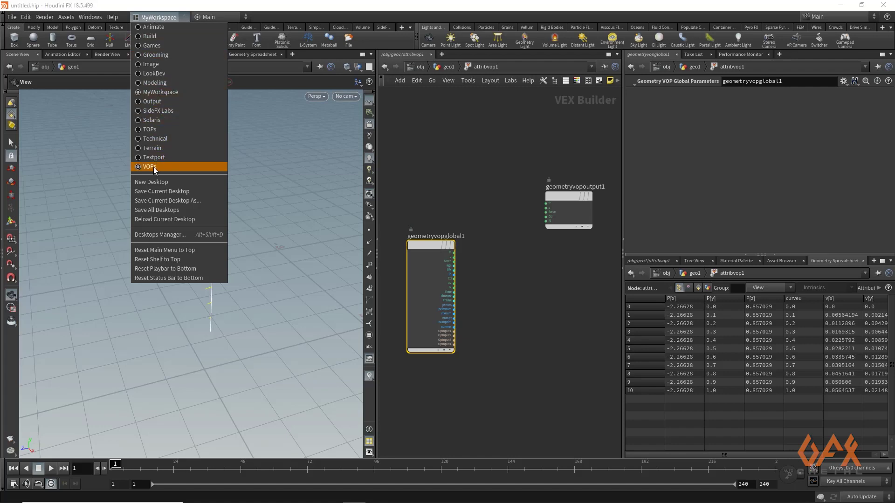
pyautogui.press('Escape')
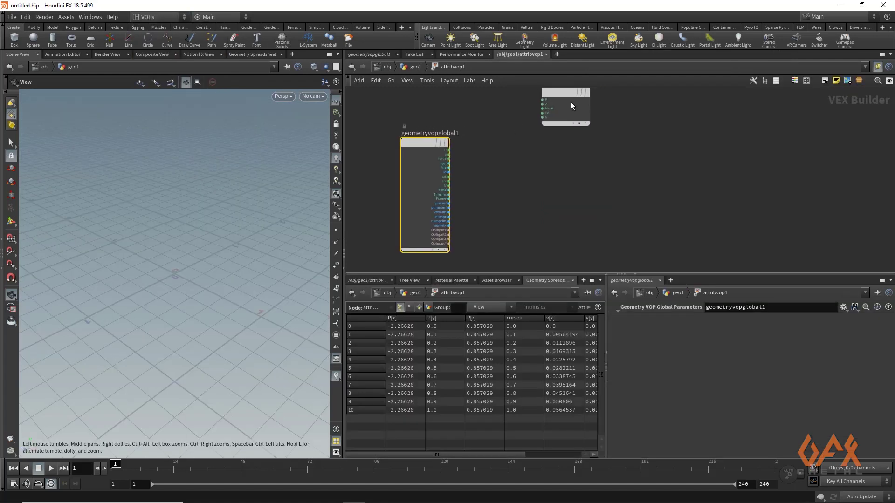
pyautogui.scroll(3, 522, 147)
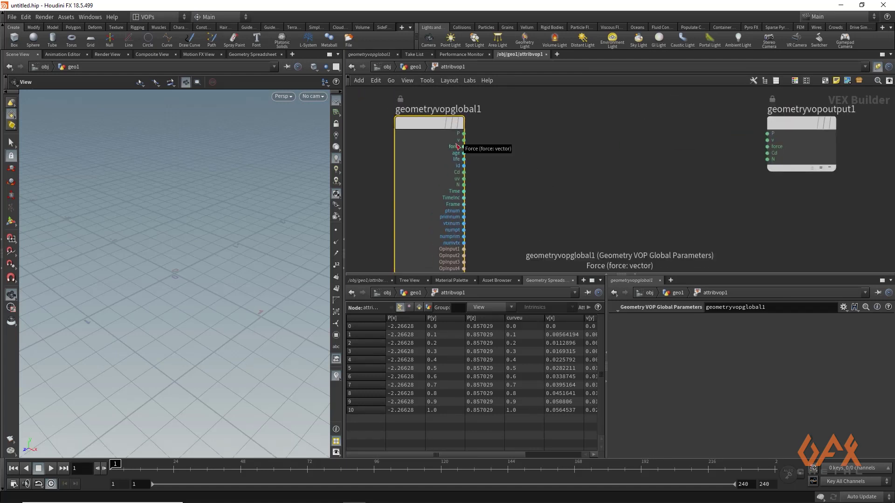
# Add a Bind node to the VEX network beside the global parameters node
pyautogui.scroll(-2, 516, 206)
pyautogui.press('Tab')
pyautogui.write('b')
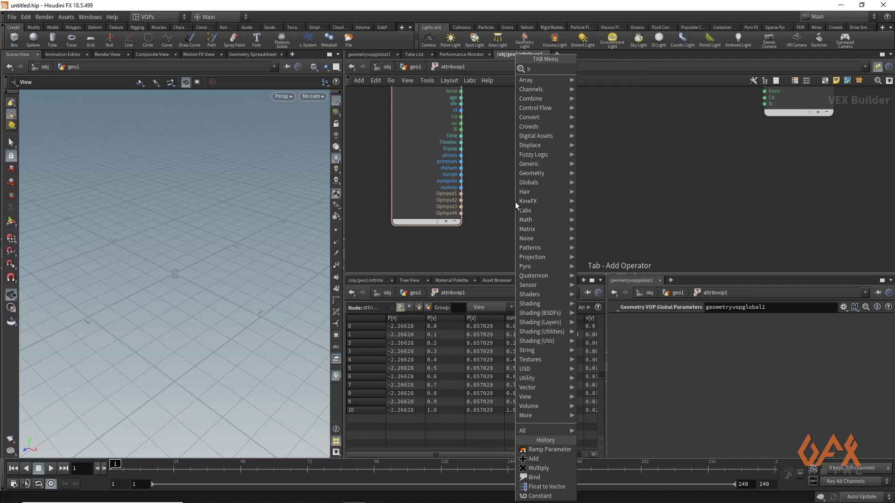
pyautogui.write('ind')
pyautogui.press('Return')
pyautogui.click(515, 202)
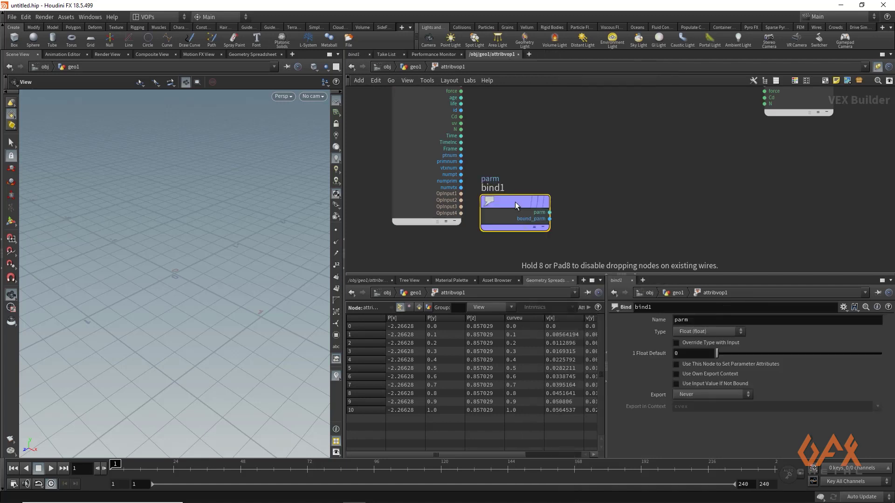
# Name the Bind node's parameter curveu and place the node below the global parameters node
pyautogui.click(643, 319)
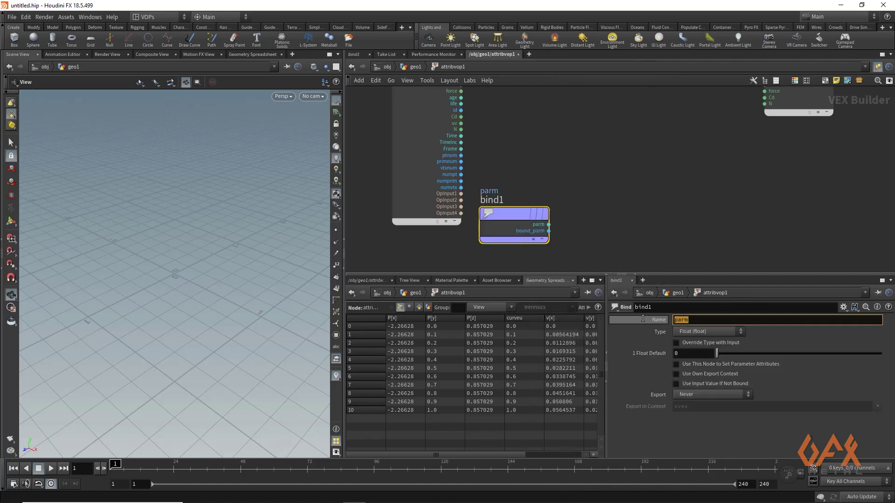
pyautogui.press('BackSpace')
pyautogui.write('cur')
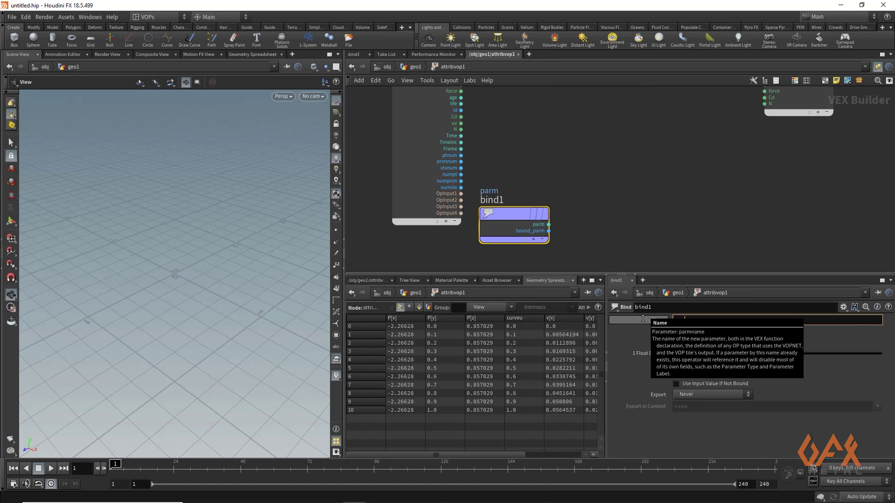
pyautogui.write('veu')
pyautogui.press('Return')
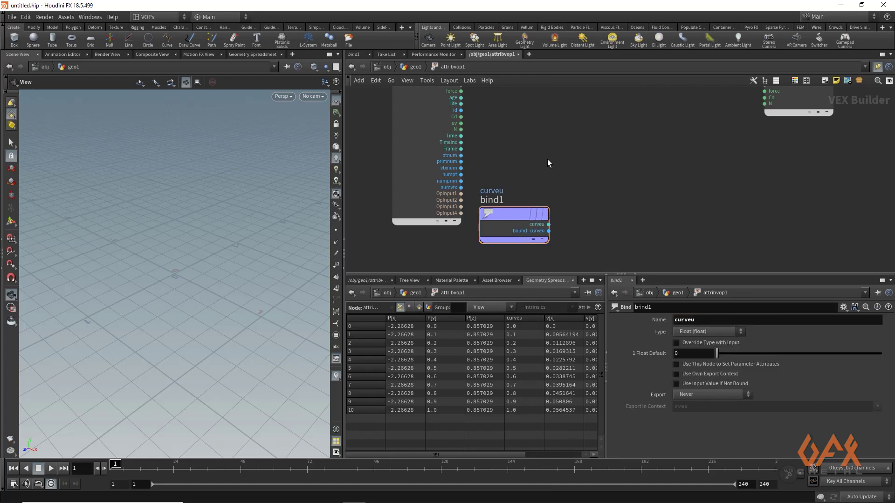
pyautogui.scroll(-3, 560, 154)
pyautogui.moveTo(540, 185)
pyautogui.moveTo(540, 186); pyautogui.dragTo(480, 224)
pyautogui.scroll(2, 616, 156)
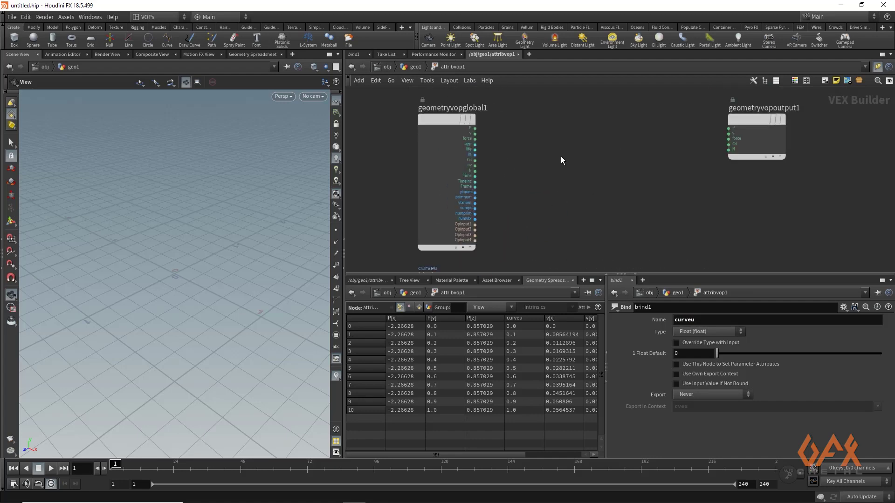
# Add a Multiply node and connect the global v output to its first input
pyautogui.press('Tab')
pyautogui.write('mult')
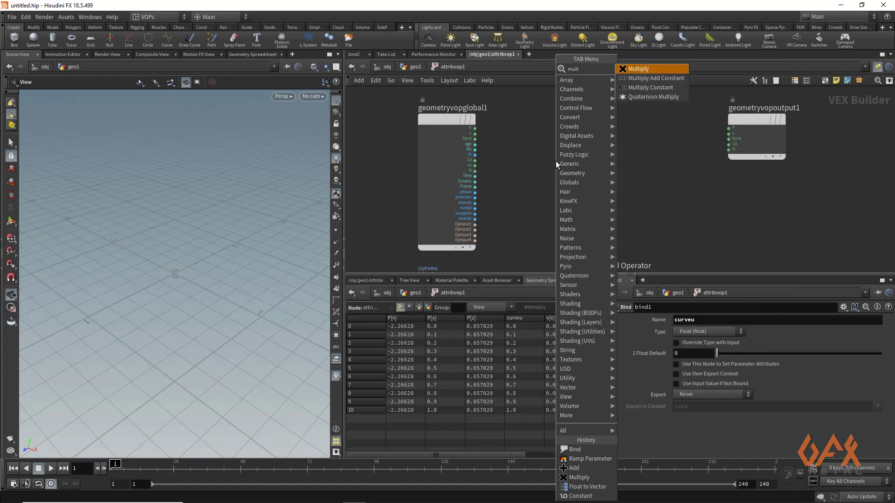
pyautogui.press('Return')
pyautogui.click(556, 161)
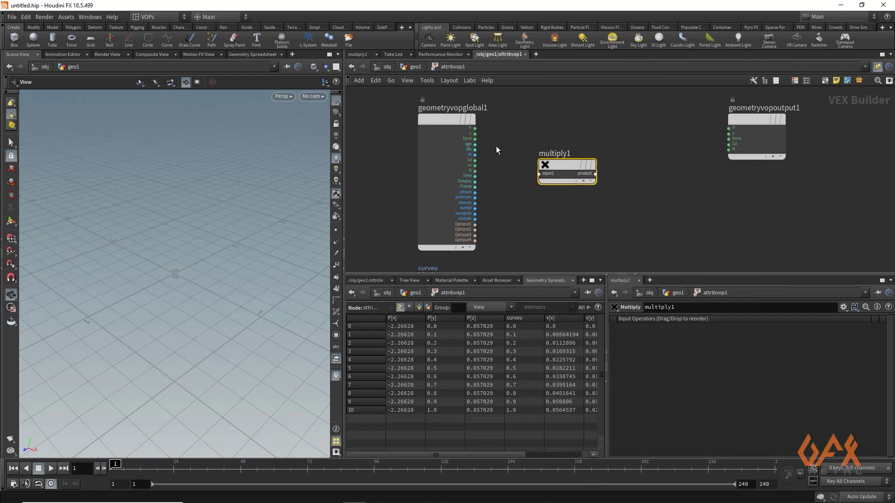
pyautogui.moveTo(476, 134); pyautogui.dragTo(539, 173)
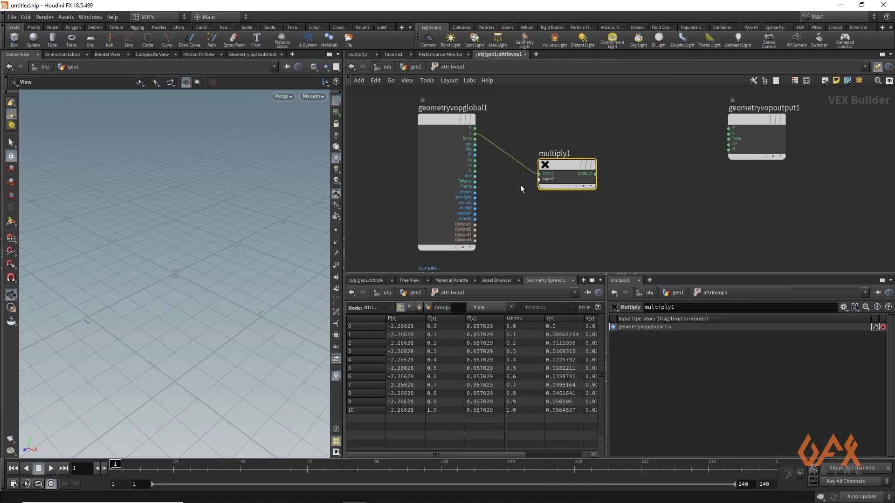
# Using rounded wires, connect the curveu output to Multiply's second input and the Multiply product to the output node's v
pyautogui.hotkey('shift', 's')
pyautogui.moveTo(521, 211); pyautogui.dragTo(501, 162, button='middle')
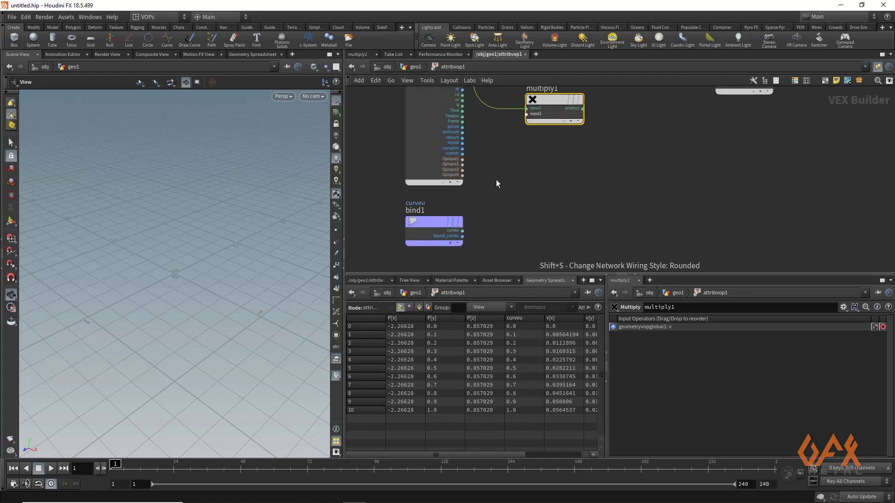
pyautogui.moveTo(465, 230); pyautogui.dragTo(528, 114)
pyautogui.moveTo(530, 180); pyautogui.dragTo(513, 221, button='middle')
pyautogui.moveTo(583, 180); pyautogui.dragTo(566, 208, button='middle')
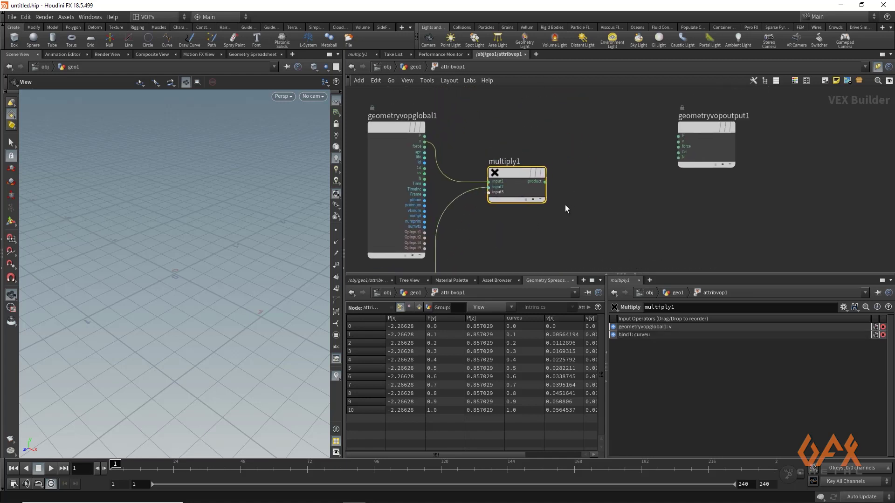
pyautogui.moveTo(678, 135); pyautogui.dragTo(688, 152)
pyautogui.moveTo(545, 182); pyautogui.dragTo(687, 159)
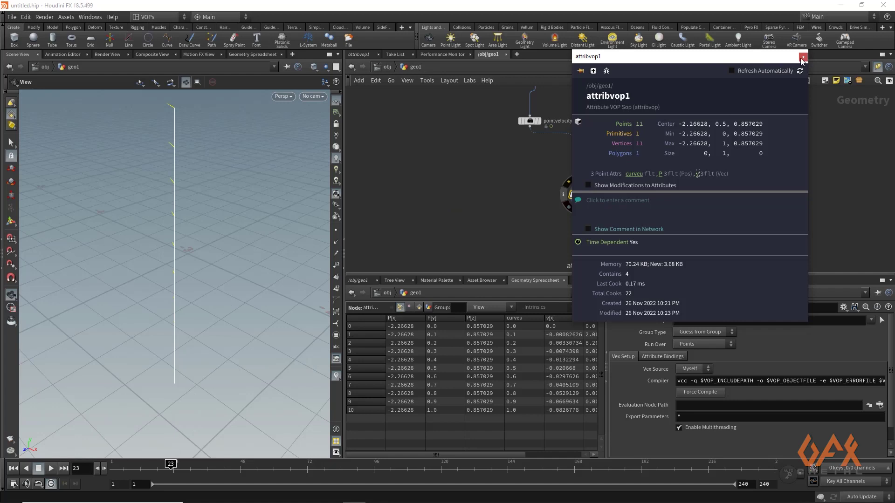
# Close the node info window, reopen attribvop1, and examine the line's scaled velocity vectors at frames 70 and 50
pyautogui.click(801, 57)
pyautogui.doubleClick(581, 194)
pyautogui.moveTo(113, 219)
pyautogui.mouseDown()
pyautogui.moveTo(186, 214)
pyautogui.moveTo(116, 214)
pyautogui.moveTo(118, 233)
pyautogui.mouseUp()
pyautogui.moveTo(167, 468); pyautogui.dragTo(301, 463)
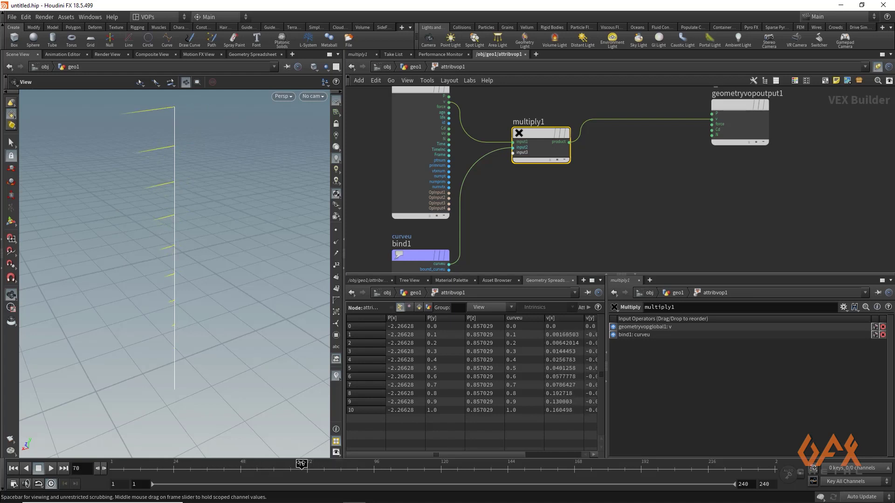
pyautogui.moveTo(116, 134); pyautogui.dragTo(172, 162)
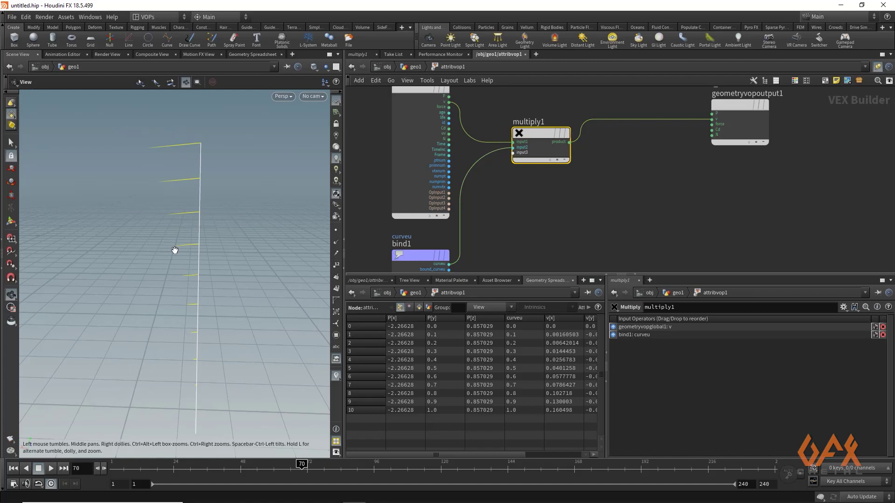
pyautogui.moveTo(302, 464); pyautogui.dragTo(247, 466)
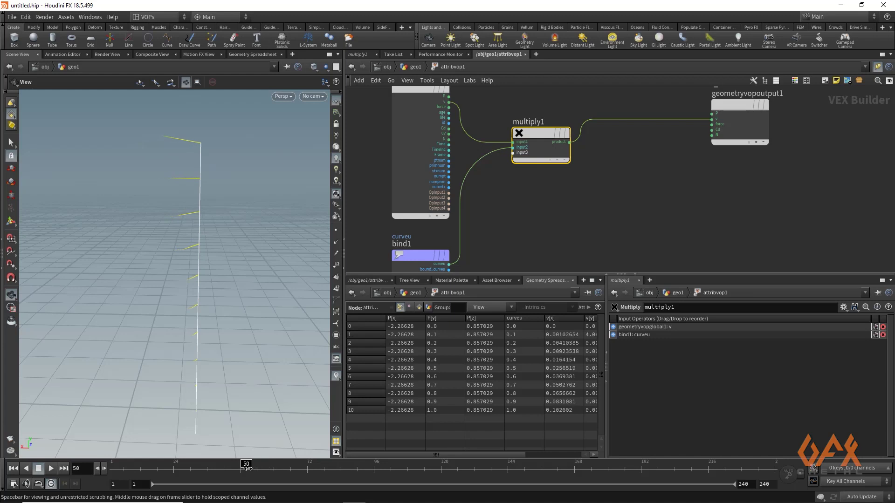
pyautogui.moveTo(188, 149)
pyautogui.mouseDown()
pyautogui.moveTo(177, 136)
pyautogui.moveTo(190, 141)
pyautogui.mouseUp()
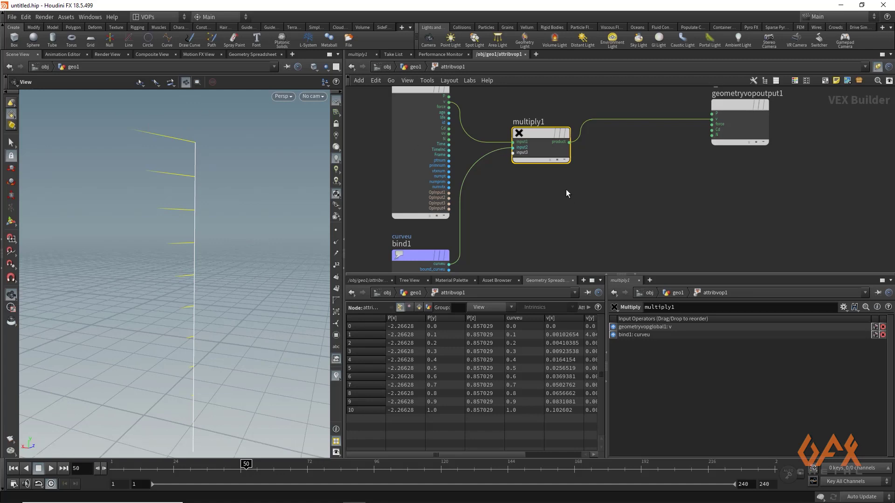
# Insert a Vector to Float node on the wire between the Multiply node and the geometry output
pyautogui.moveTo(566, 189); pyautogui.dragTo(527, 183, button='middle')
pyautogui.scroll(-2, 585, 172)
pyautogui.moveTo(588, 150); pyautogui.dragTo(668, 149)
pyautogui.press('Tab')
pyautogui.write('ve')
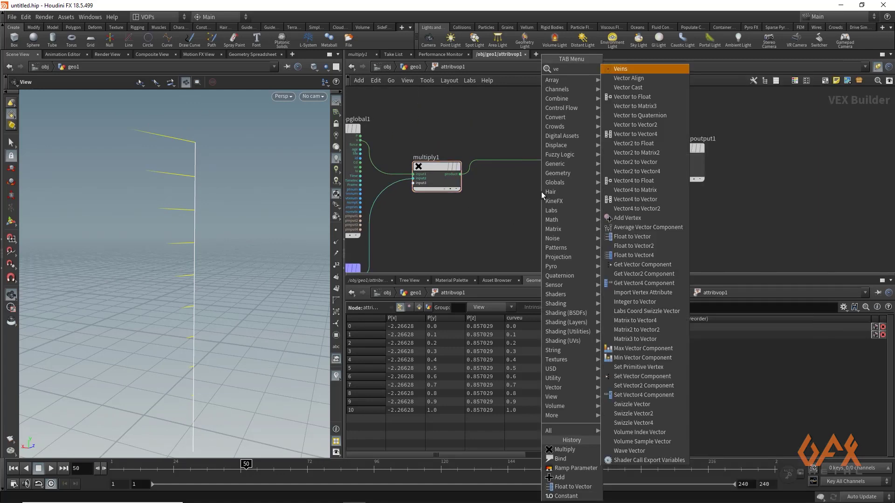
pyautogui.write('ctof')
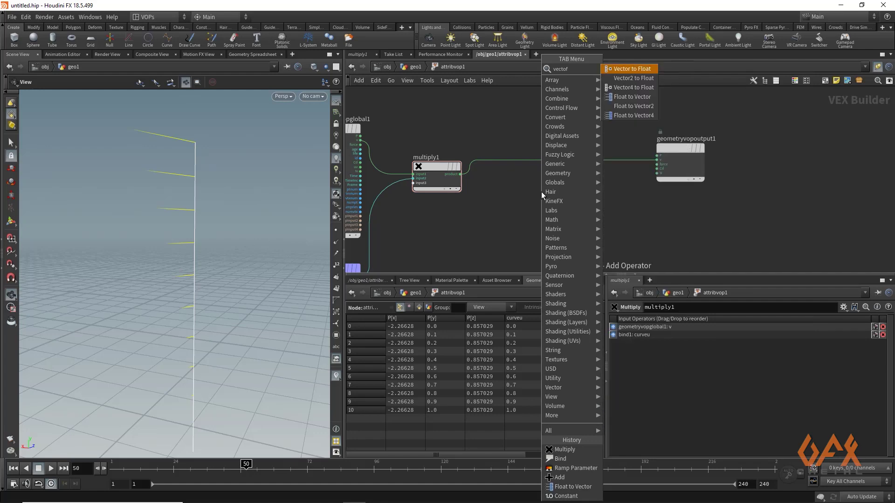
pyautogui.press('Return')
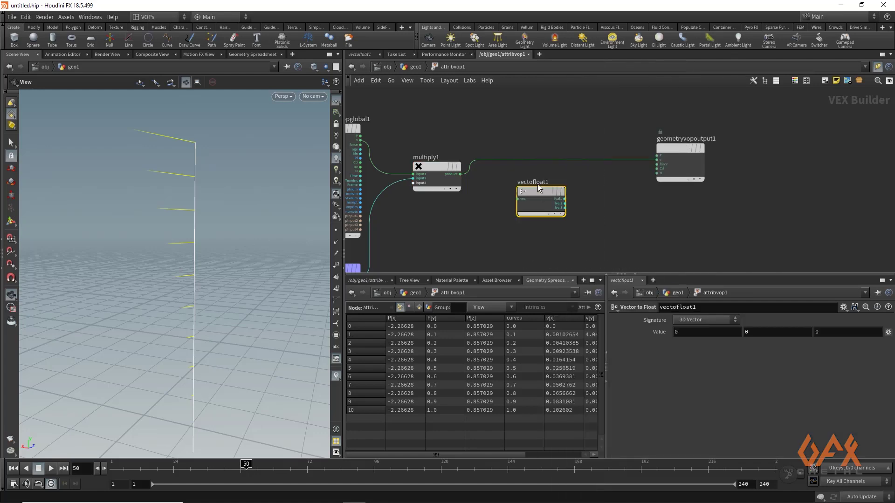
pyautogui.click(518, 160)
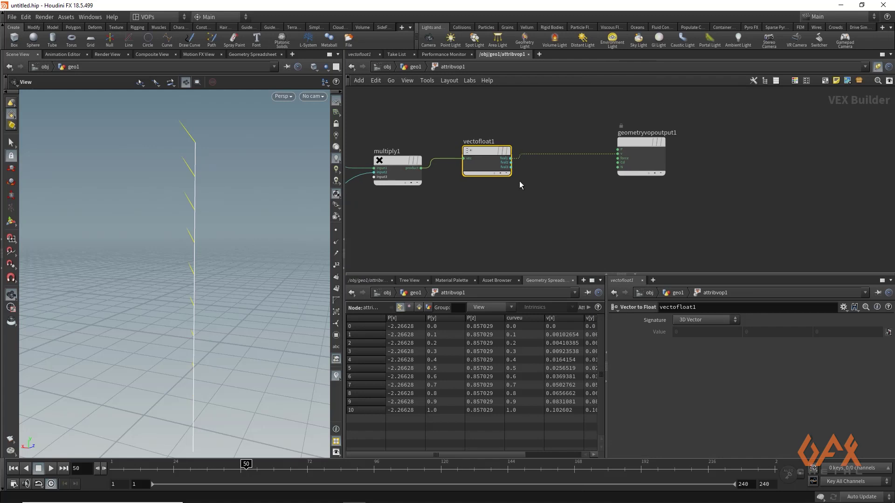
# Cut the wire from the Vector to Float node to the geometry output and move the output node farther away
pyautogui.press('y')
pyautogui.moveTo(541, 133); pyautogui.dragTo(556, 167)
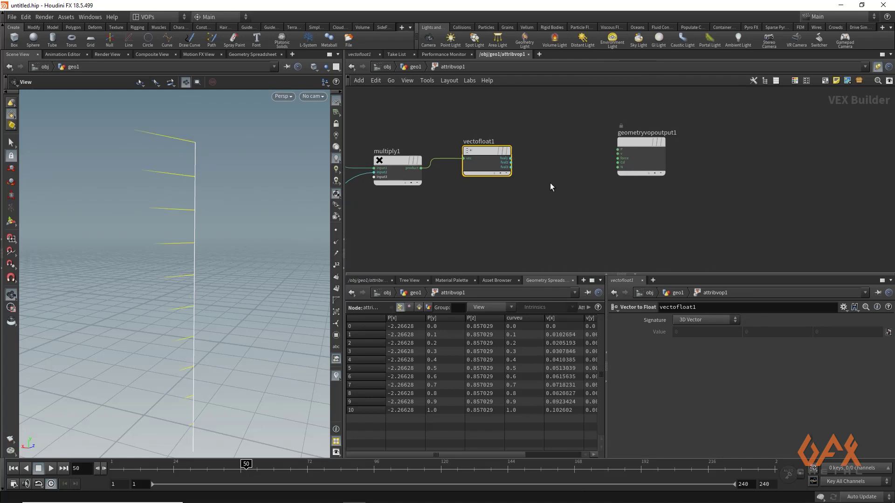
pyautogui.moveTo(591, 141); pyautogui.dragTo(642, 146)
# Add a Float to Vector node between the Vector to Float node and the geometry output
pyautogui.click(558, 169)
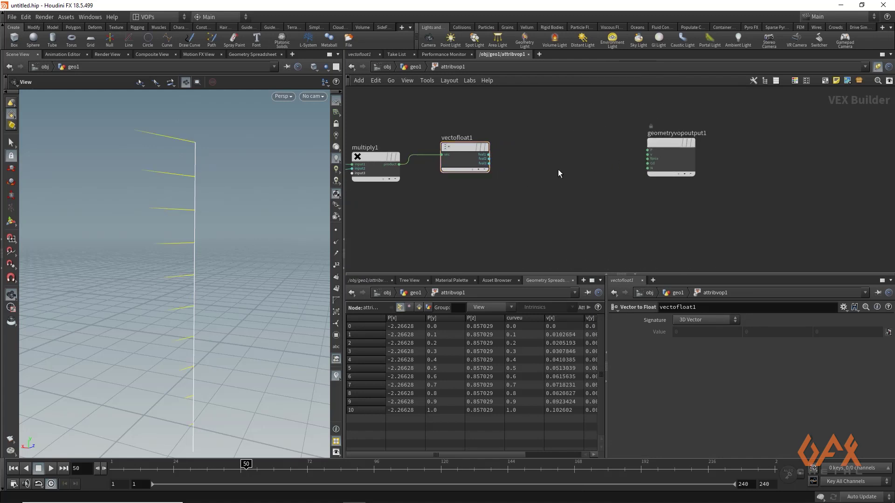
pyautogui.press('Tab')
pyautogui.write('floto')
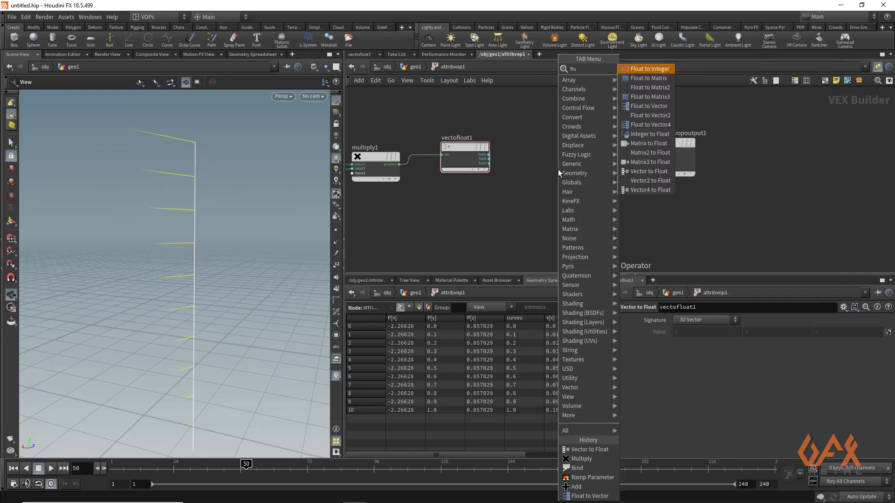
pyautogui.press('Down')
pyautogui.press('Down')
pyautogui.press('Down')
pyautogui.press('Down')
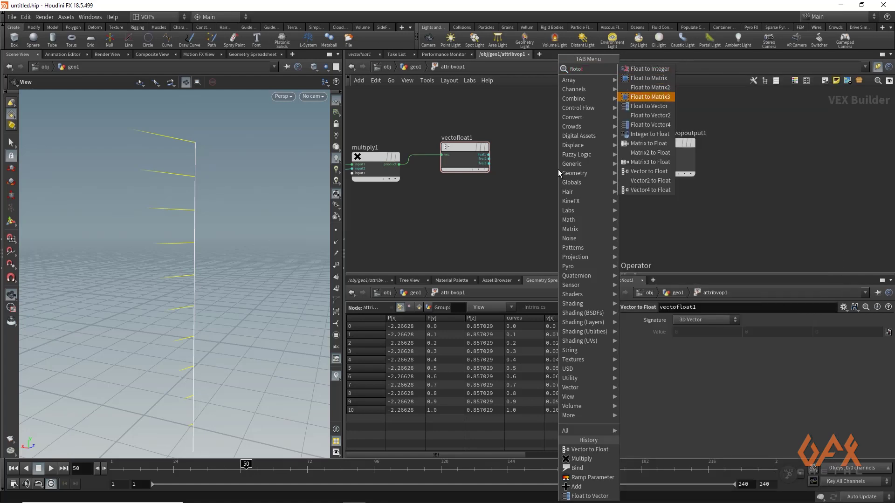
pyautogui.press('Return')
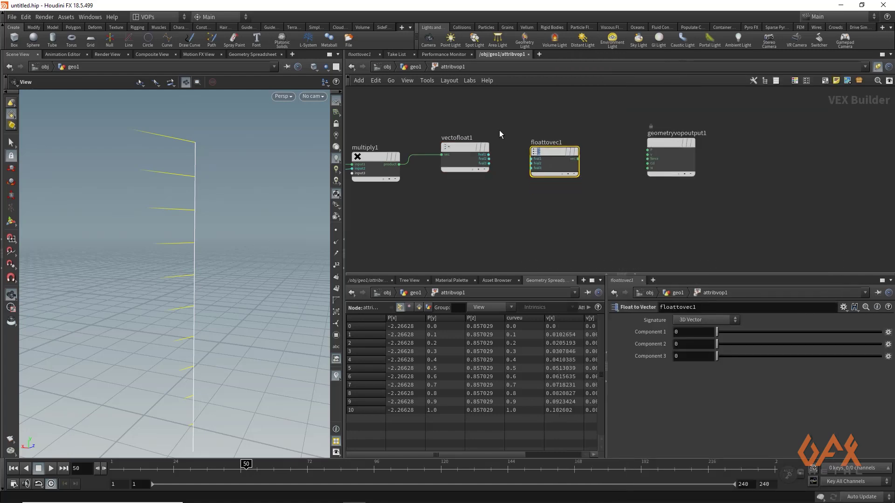
# Connect fval1 and fval3 to the matching Float to Vector inputs, and wire its vec output to the output node's v
pyautogui.scroll(3, 503, 131)
pyautogui.moveTo(481, 172); pyautogui.dragTo(554, 180)
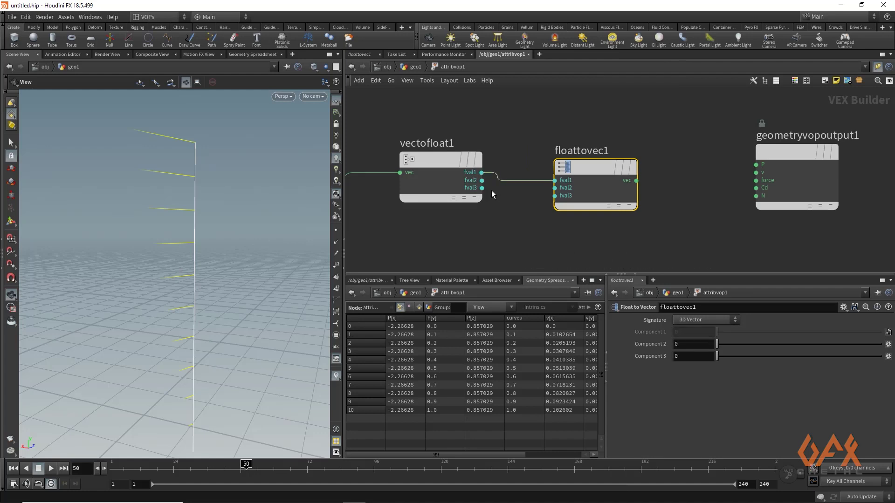
pyautogui.moveTo(482, 188); pyautogui.dragTo(540, 205)
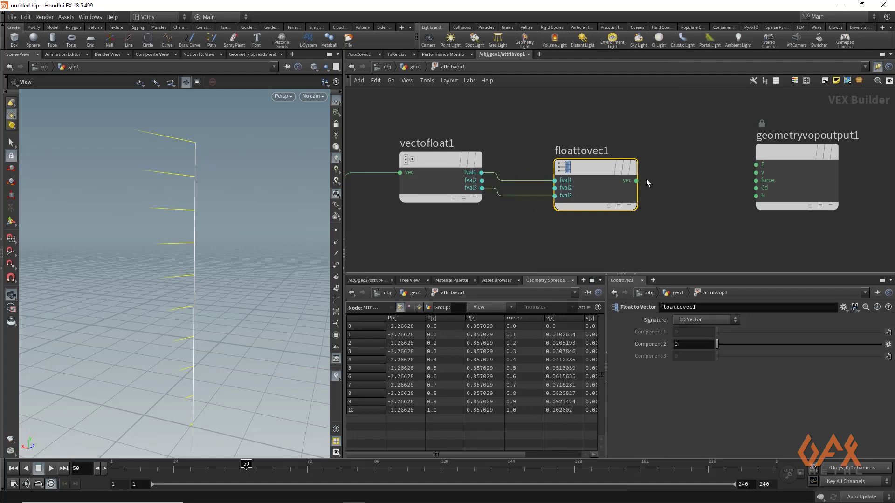
pyautogui.moveTo(637, 180); pyautogui.dragTo(756, 172)
# Examine the velocity vectors on the line at frame 60 for any vertical component
pyautogui.moveTo(178, 164)
pyautogui.mouseDown()
pyautogui.moveTo(144, 188)
pyautogui.moveTo(176, 162)
pyautogui.mouseUp()
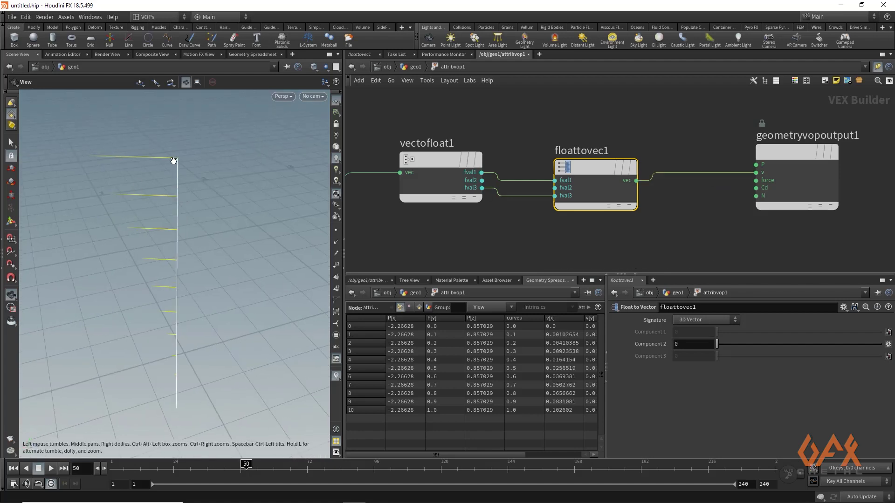
pyautogui.moveTo(150, 465); pyautogui.dragTo(274, 464)
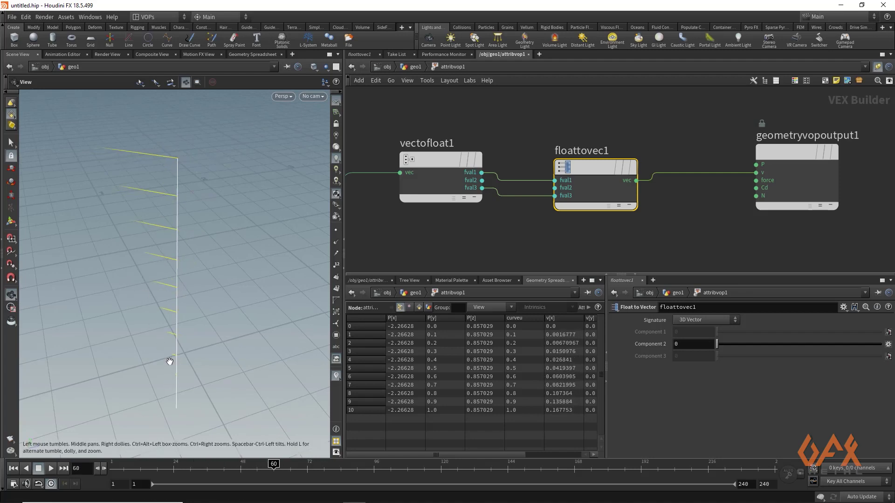
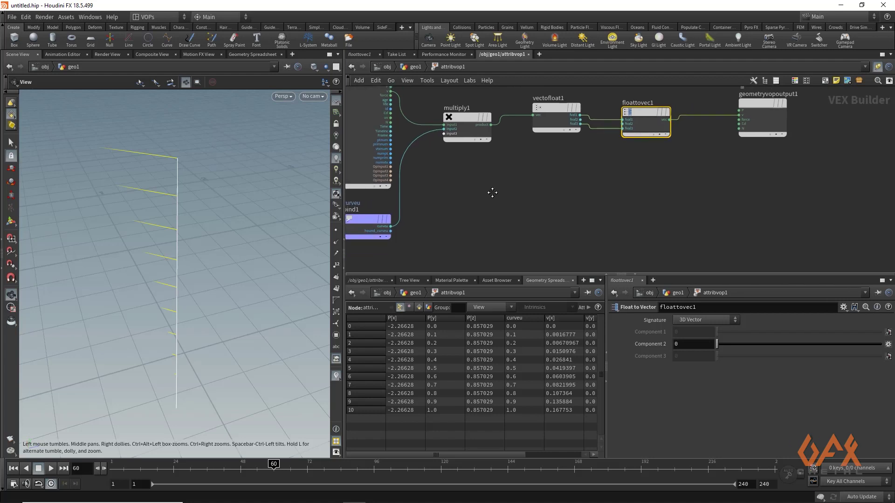
# Move the curveu Bind node away and insert a Ramp Parameter on its wire to the Multiply node
pyautogui.moveTo(437, 208); pyautogui.dragTo(459, 212, button='middle')
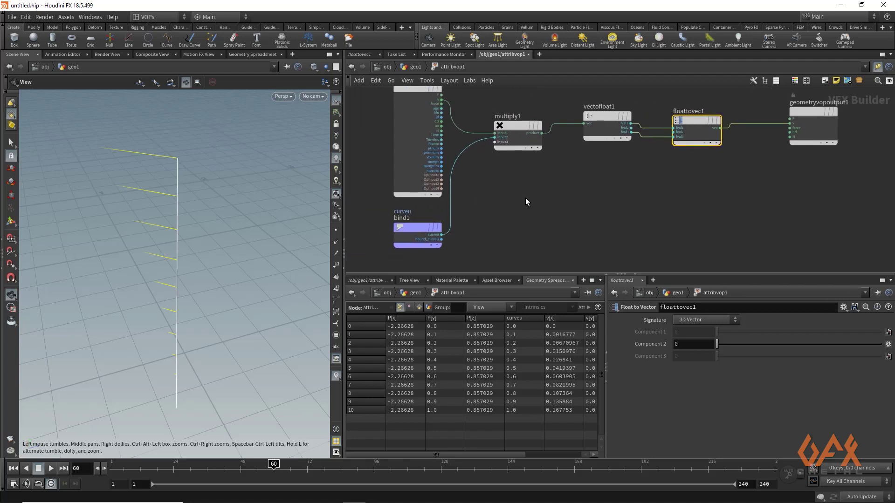
pyautogui.moveTo(396, 233)
pyautogui.moveTo(394, 231); pyautogui.dragTo(421, 241)
pyautogui.press('Tab')
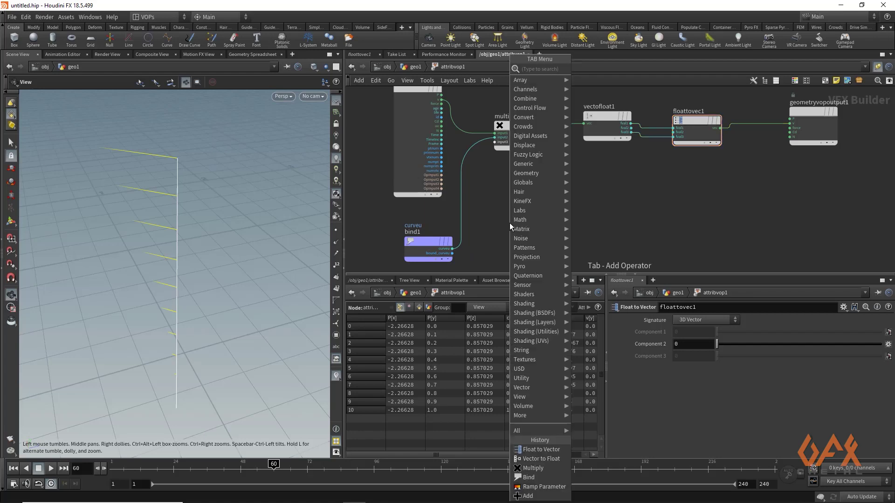
pyautogui.write('ramp')
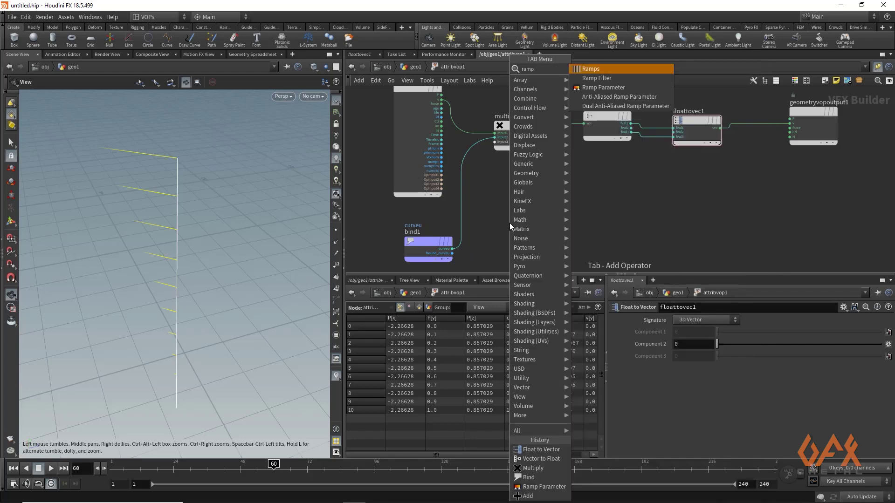
pyautogui.press('Down')
pyautogui.press('Down')
pyautogui.press('Return')
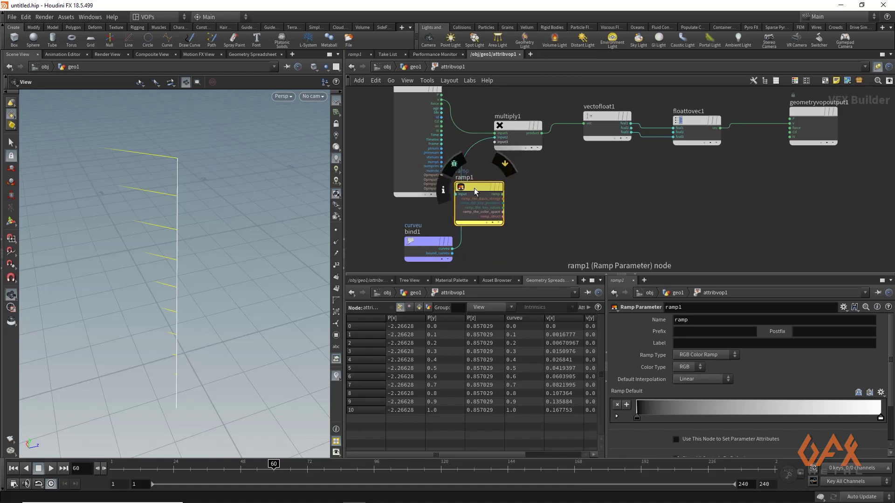
pyautogui.click(513, 182)
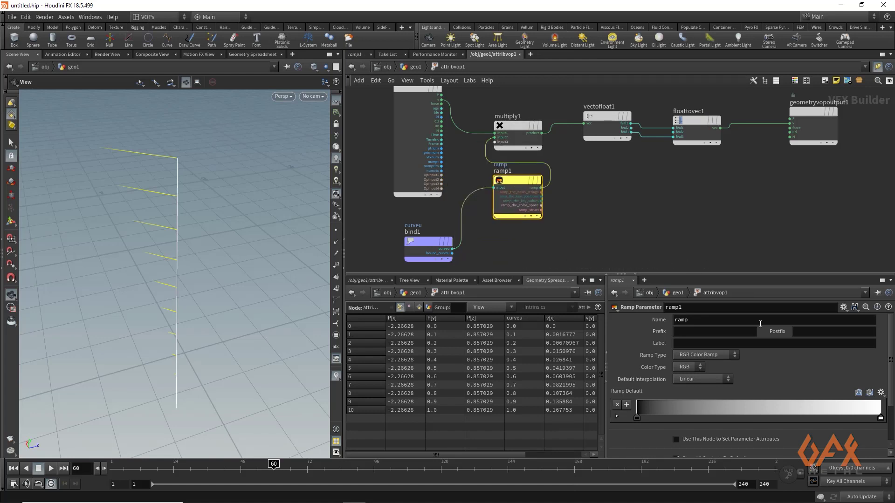
# Set the ramp type to Spline Ramp (float) and shape attribvop1's ramp as a linear rise from 0 to 1
pyautogui.click(701, 357)
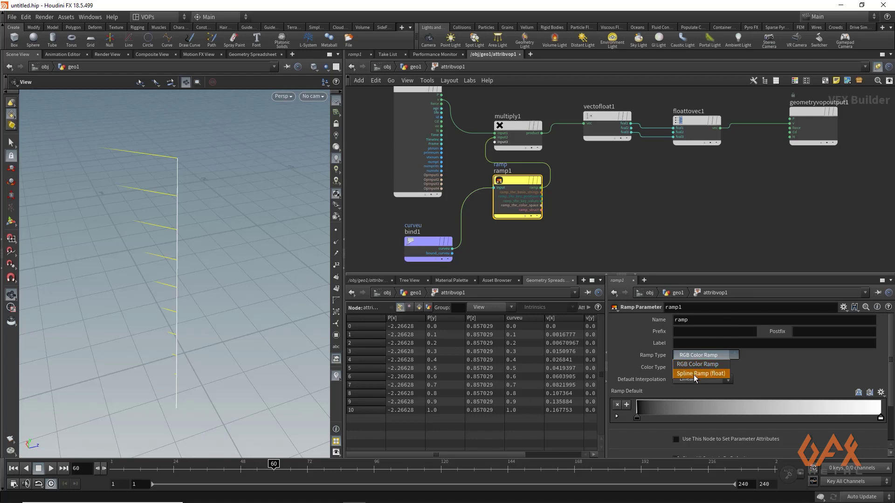
pyautogui.click(694, 375)
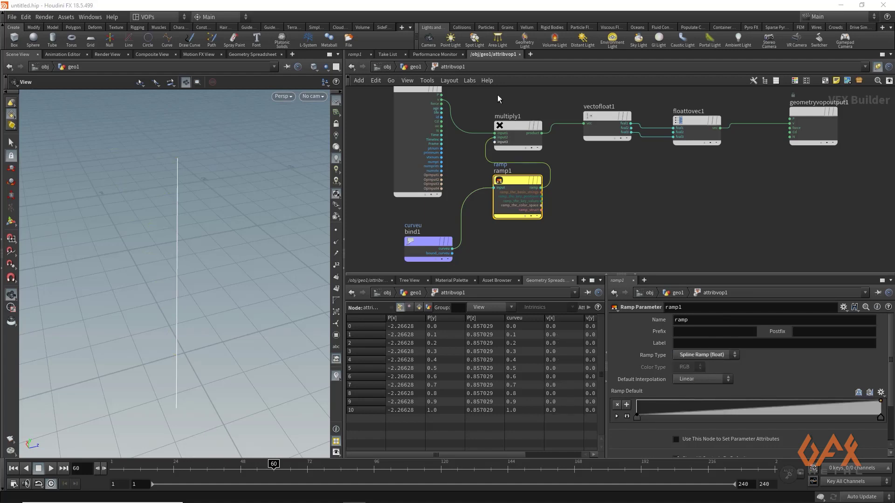
pyautogui.click(415, 66)
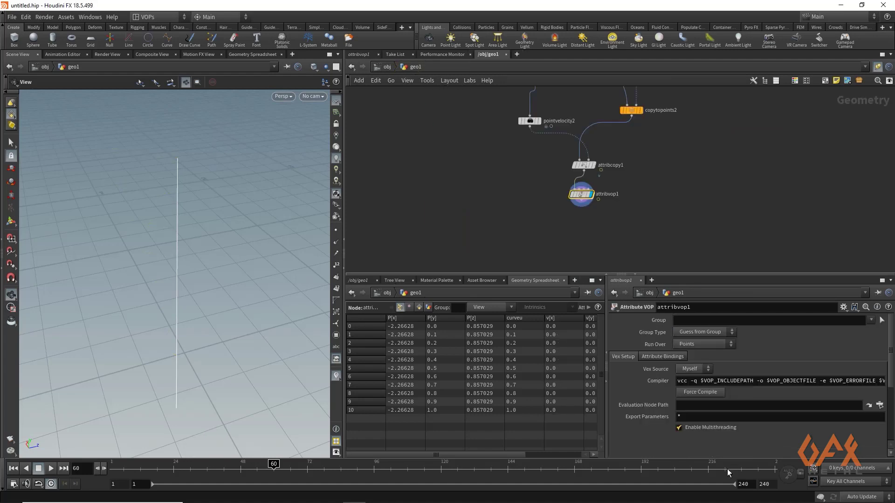
pyautogui.scroll(-5, 666, 363)
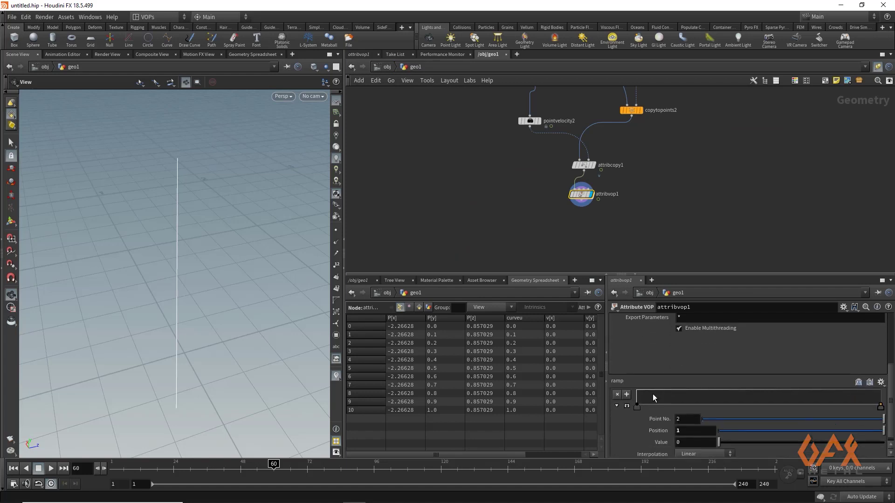
pyautogui.click(637, 407)
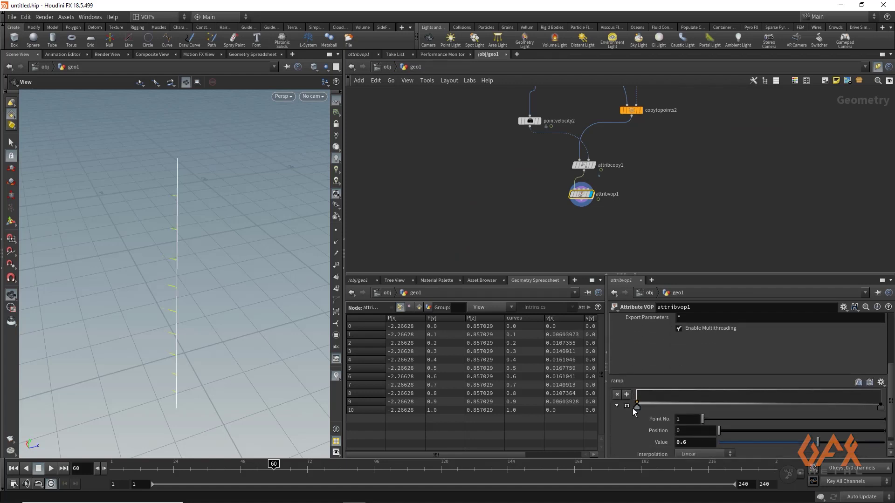
pyautogui.moveTo(881, 401); pyautogui.dragTo(881, 390)
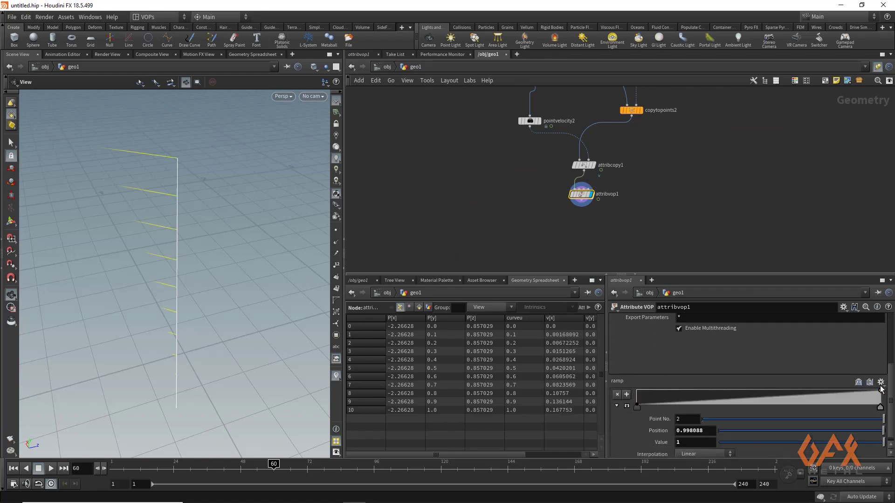
# Inside attribvop1, add a Length node below the Vector to Float node and feed it the Multiply node's product
pyautogui.doubleClick(582, 195)
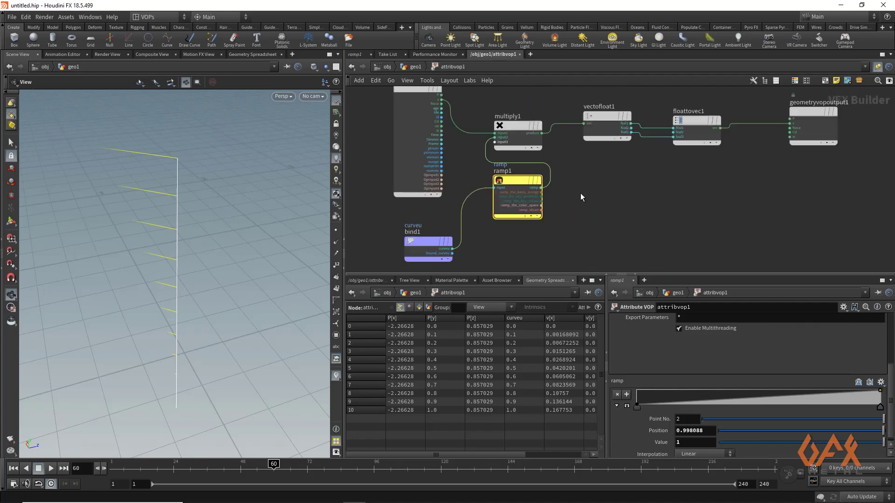
pyautogui.moveTo(541, 193); pyautogui.dragTo(514, 191, button='middle')
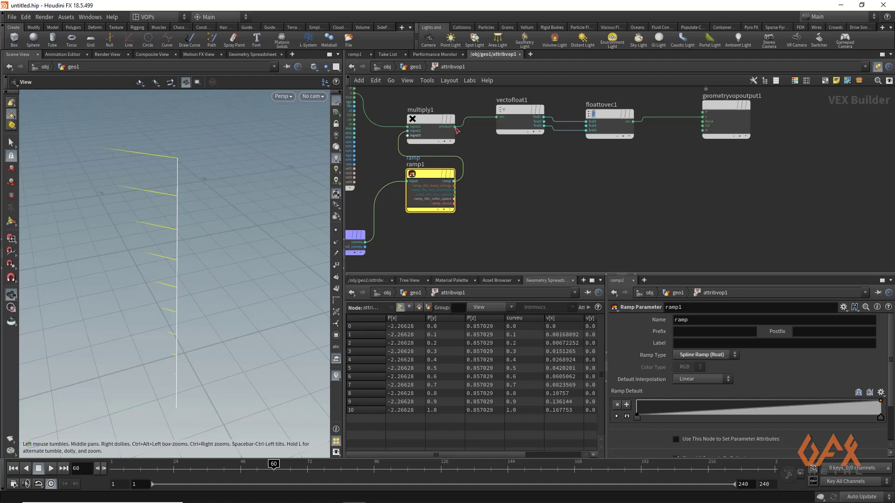
pyautogui.moveTo(454, 126); pyautogui.dragTo(513, 201)
pyautogui.press('Tab')
pyautogui.write('len')
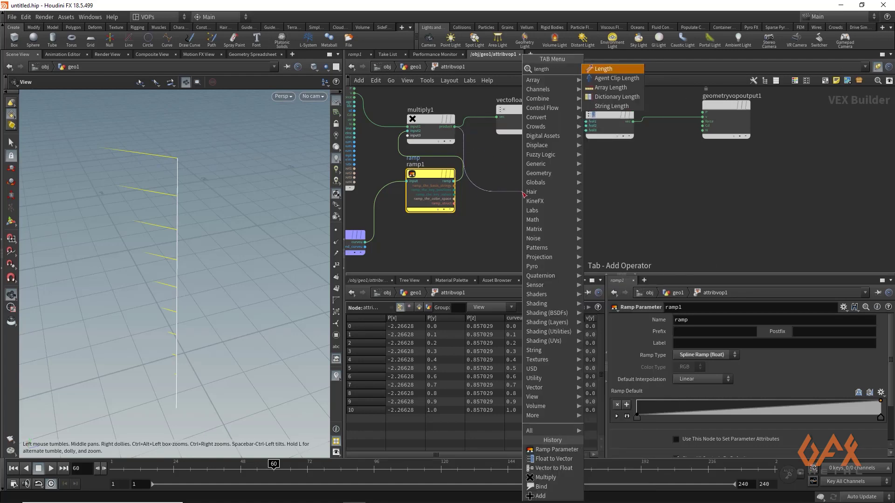
pyautogui.press('Return')
pyautogui.click(524, 195)
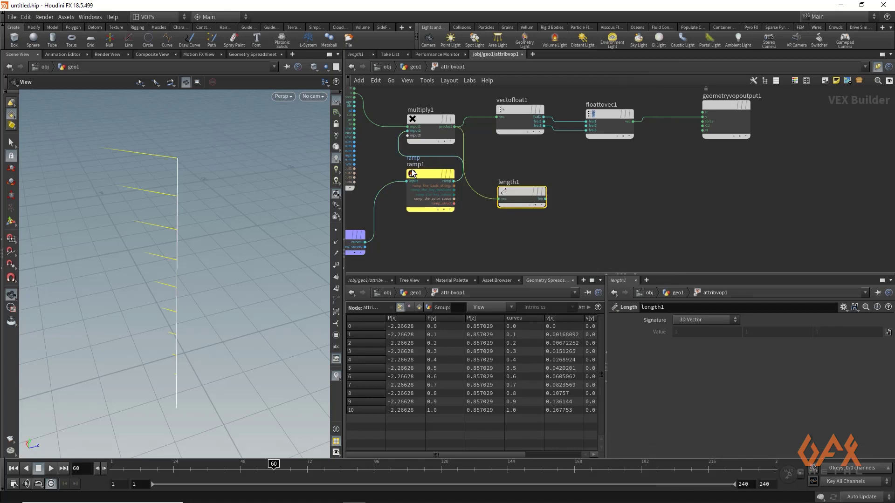
pyautogui.moveTo(513, 192); pyautogui.dragTo(529, 196)
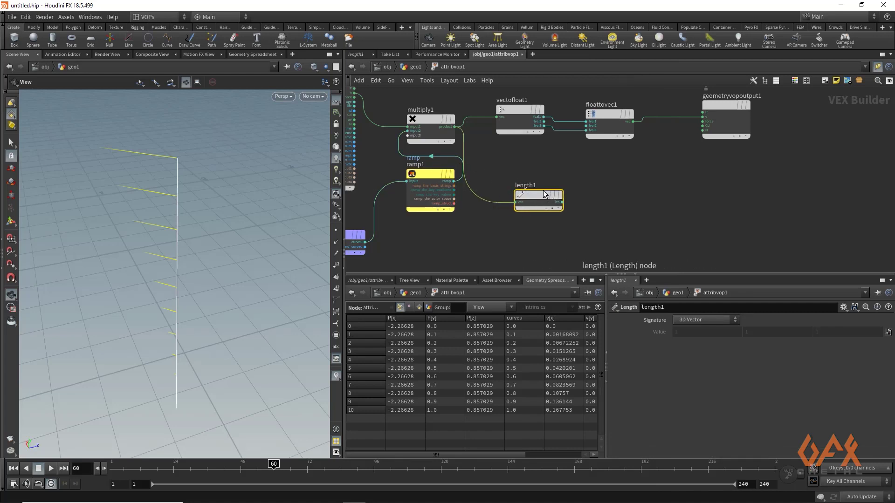
pyautogui.moveTo(420, 123)
pyautogui.moveTo(531, 193)
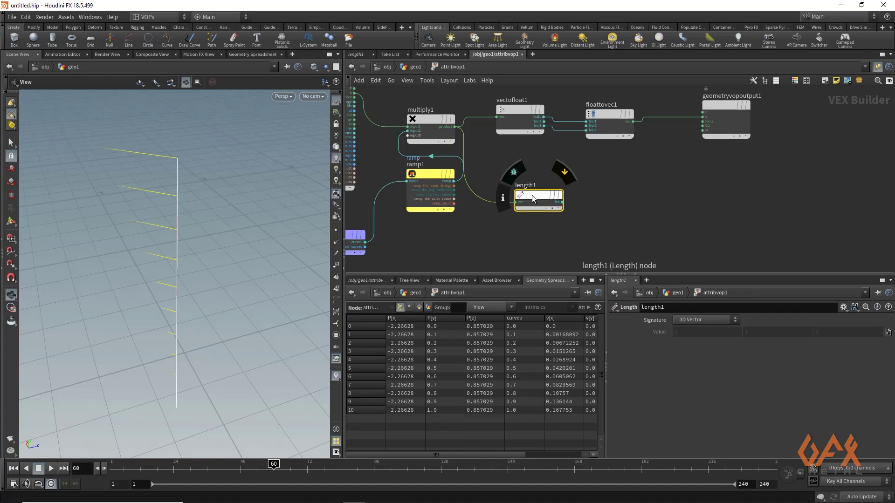
# Add a float Constant node below the Length node and set its value to -0.5
pyautogui.moveTo(500, 249); pyautogui.dragTo(487, 203, button='middle')
pyautogui.click(487, 203)
pyautogui.press('Tab')
pyautogui.write('co')
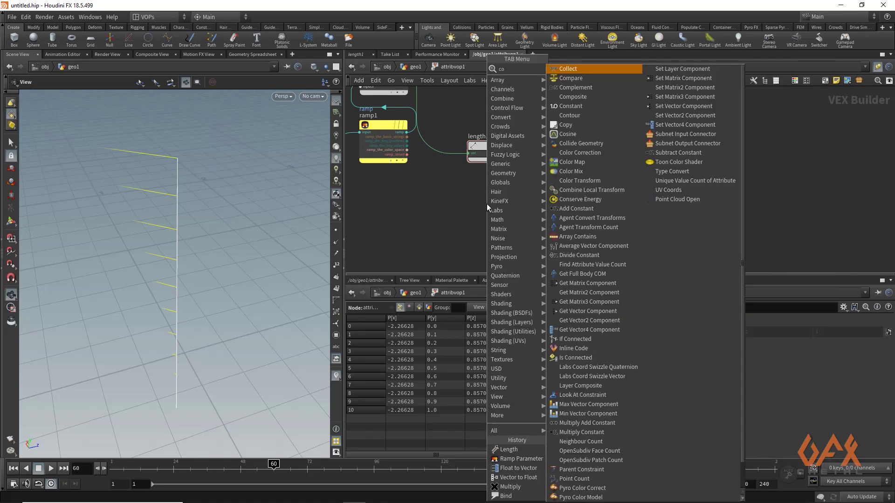
pyautogui.write('nst')
pyautogui.press('Return')
pyautogui.click(487, 203)
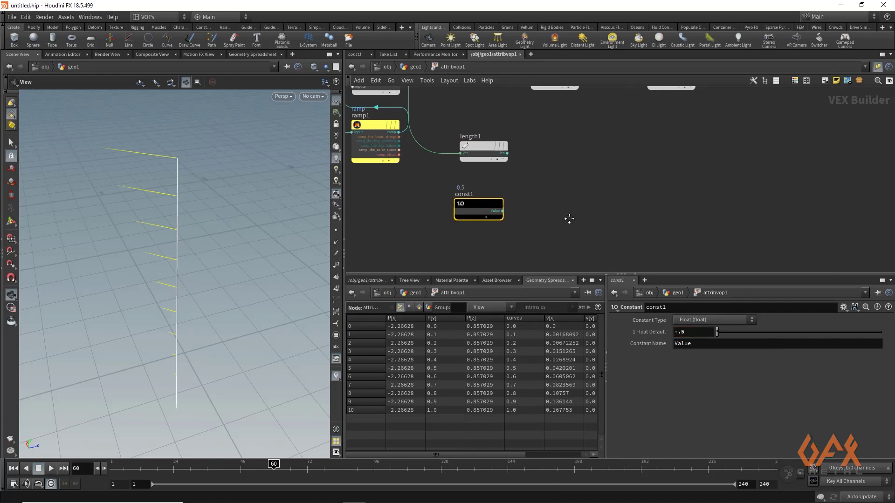
# Add a second Multiply node and connect the Length and Constant outputs to its first two inputs
pyautogui.moveTo(572, 167); pyautogui.dragTo(549, 169, button='middle')
pyautogui.press('Tab')
pyautogui.write('mult')
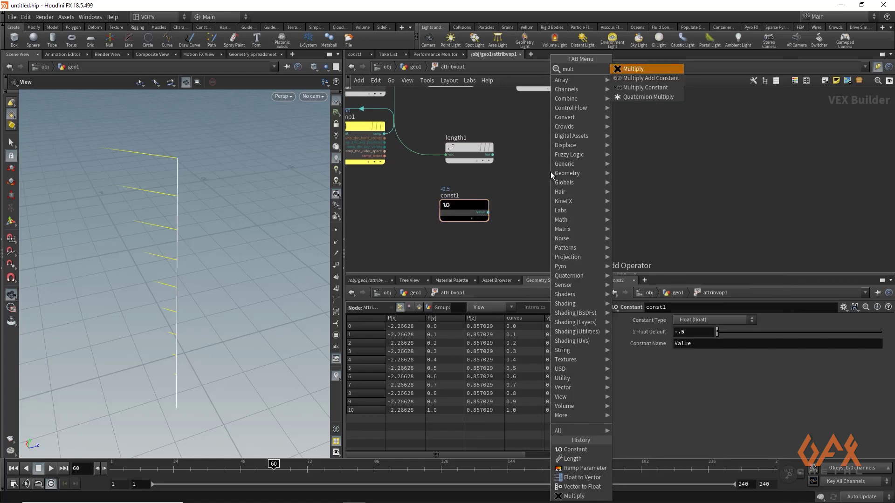
pyautogui.press('Return')
pyautogui.click(550, 172)
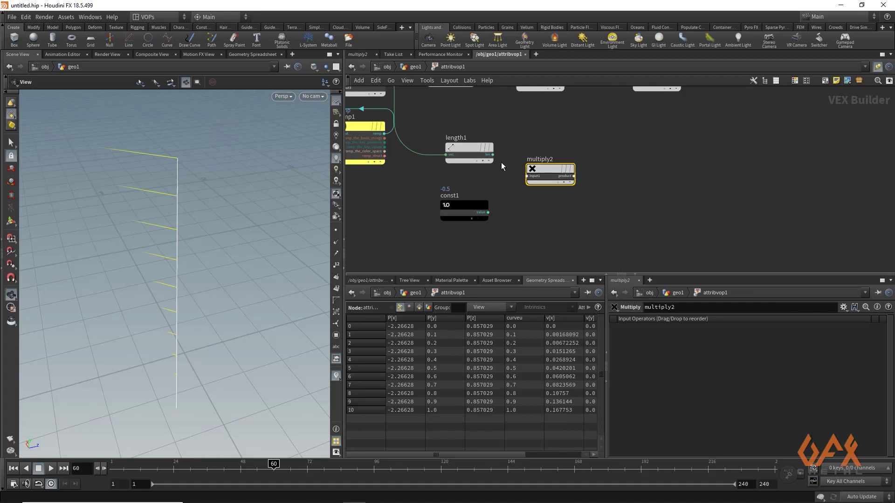
pyautogui.moveTo(494, 154); pyautogui.dragTo(527, 176)
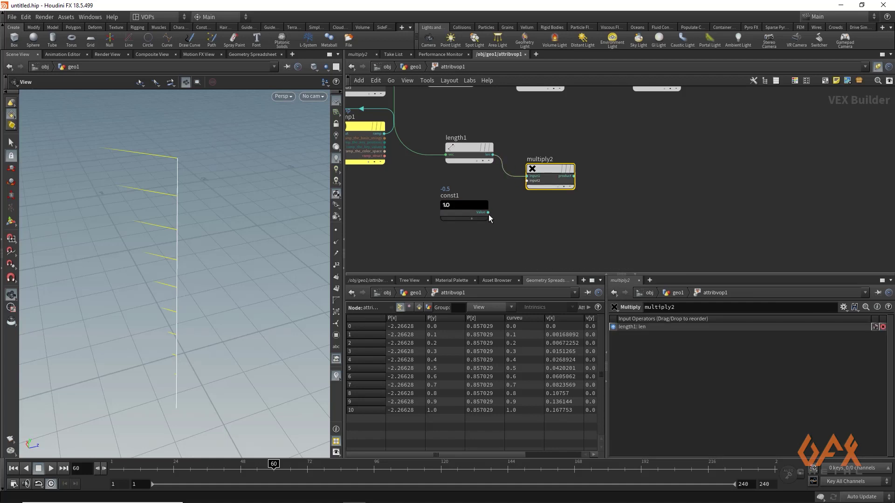
pyautogui.moveTo(488, 212); pyautogui.dragTo(521, 189)
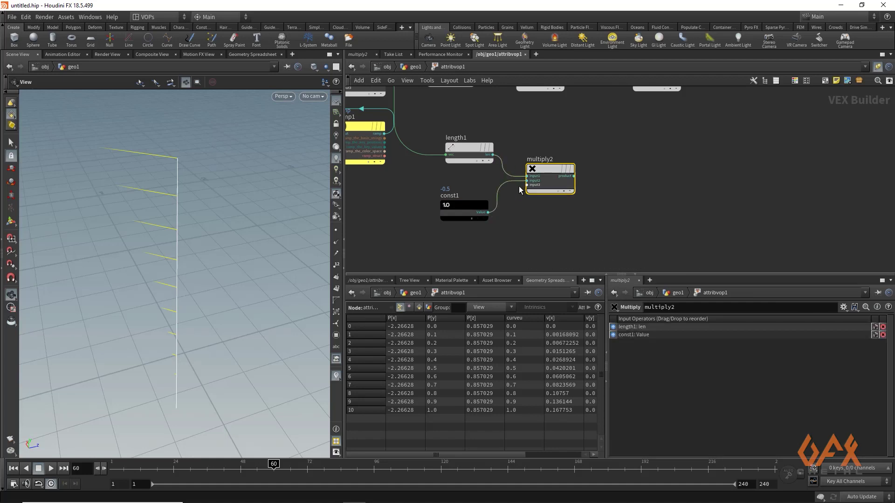
# Add a second Float to Vector node and connect the new Multiply node's product to its fval2 input
pyautogui.moveTo(543, 150); pyautogui.dragTo(509, 177, button='middle')
pyautogui.click(572, 212)
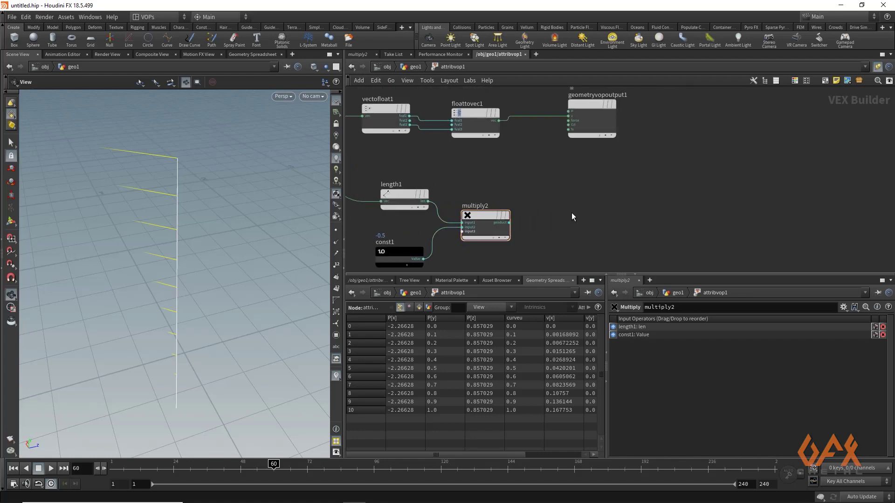
pyautogui.press('Tab')
pyautogui.write('fl')
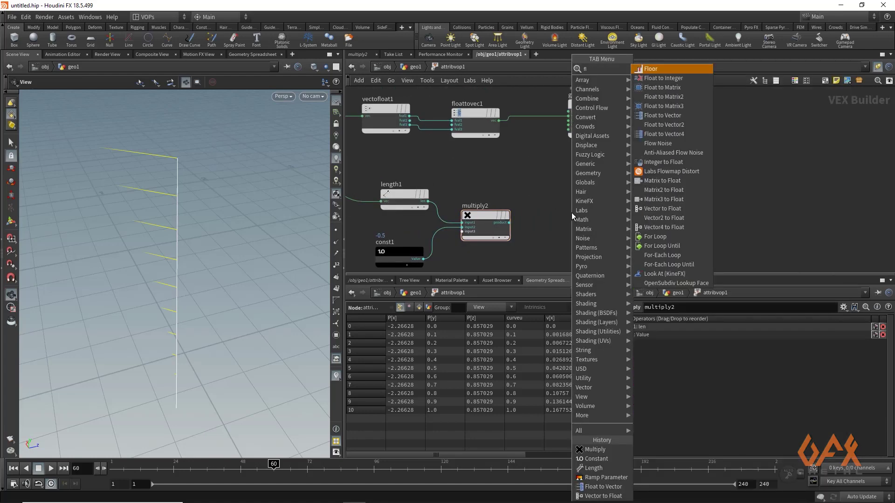
pyautogui.write('otve')
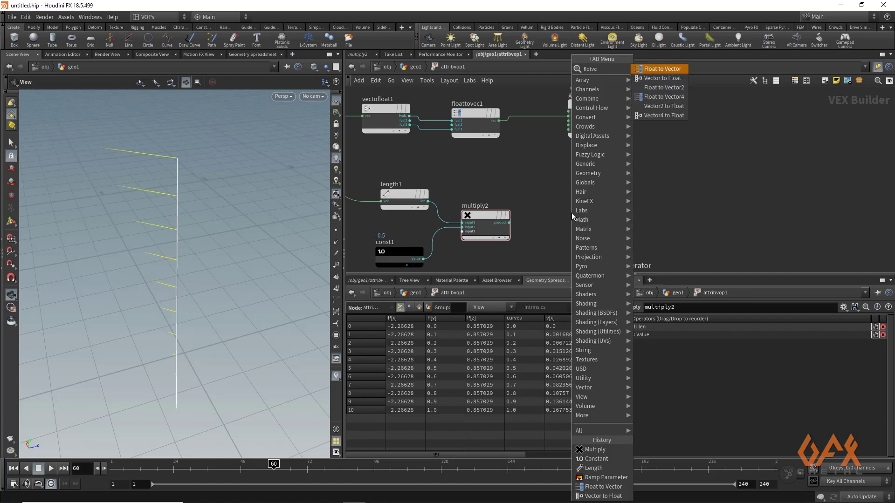
pyautogui.press('Return')
pyautogui.click(571, 212)
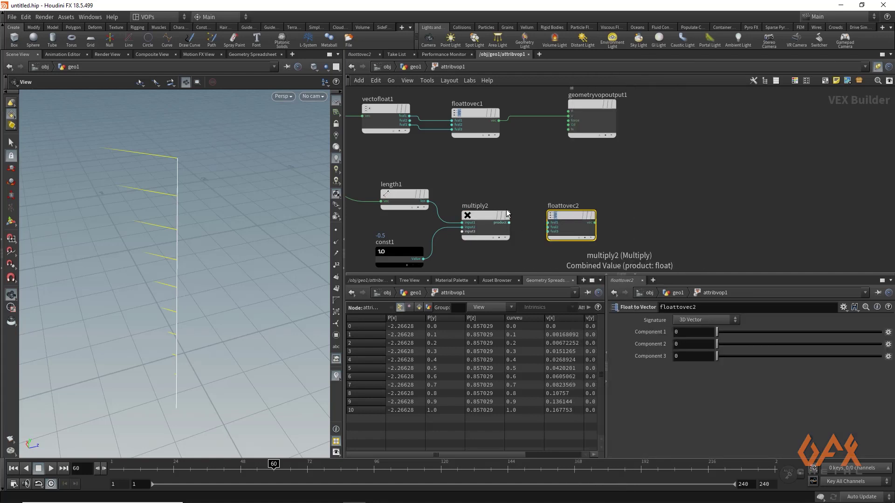
pyautogui.scroll(3, 522, 201)
pyautogui.moveTo(522, 200); pyautogui.dragTo(501, 169, button='middle')
pyautogui.moveTo(488, 207); pyautogui.dragTo(529, 213, button='middle')
pyautogui.moveTo(521, 205); pyautogui.dragTo(588, 212)
pyautogui.scroll(-4, 523, 194)
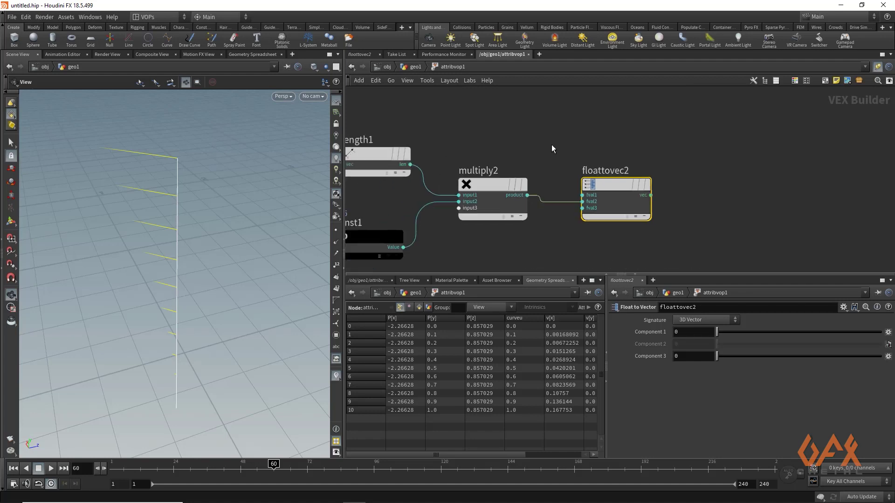
# Insert an Add node before the output's v to sum both Float to Vector results, and check the vectors at frame 33
pyautogui.scroll(-2, 525, 183)
pyautogui.moveTo(569, 126); pyautogui.dragTo(659, 128)
pyautogui.press('Tab')
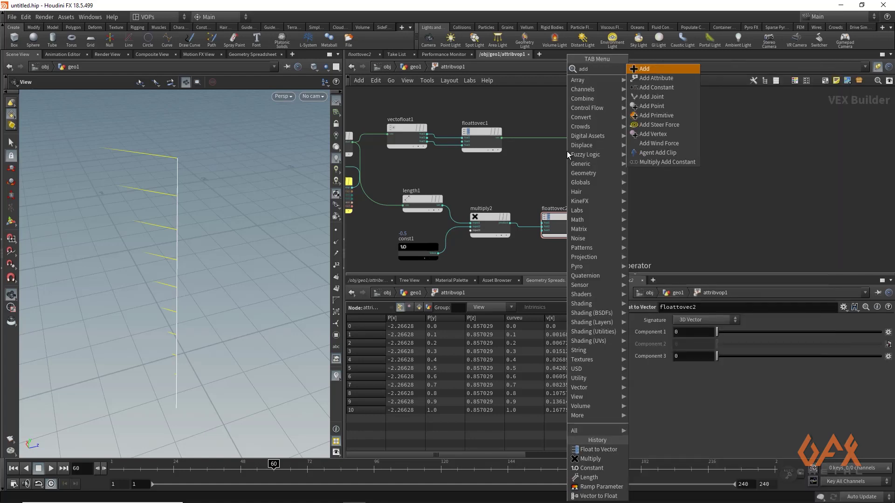
pyautogui.press('Return')
pyautogui.click(567, 151)
pyautogui.moveTo(566, 151); pyautogui.dragTo(573, 139)
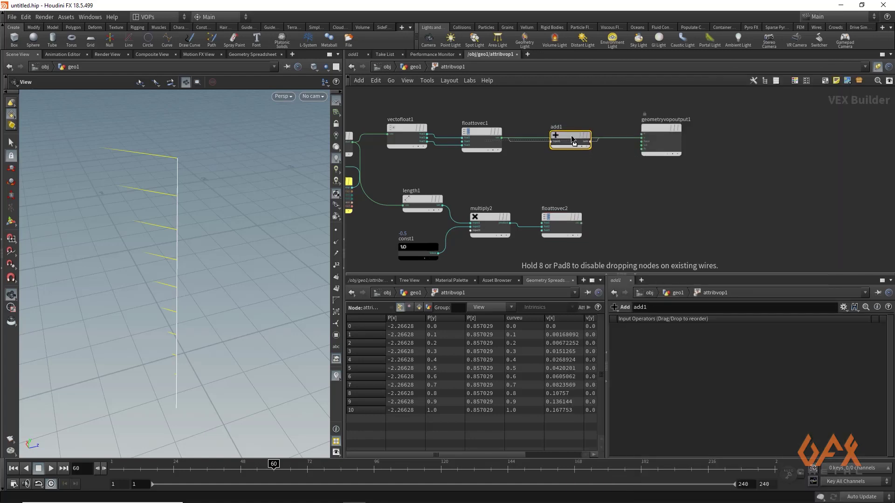
pyautogui.press('h')
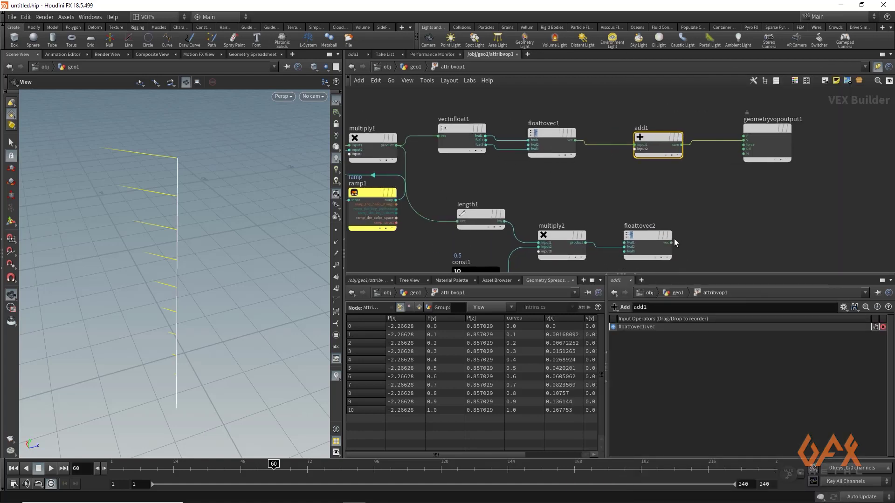
pyautogui.moveTo(671, 242); pyautogui.dragTo(634, 149)
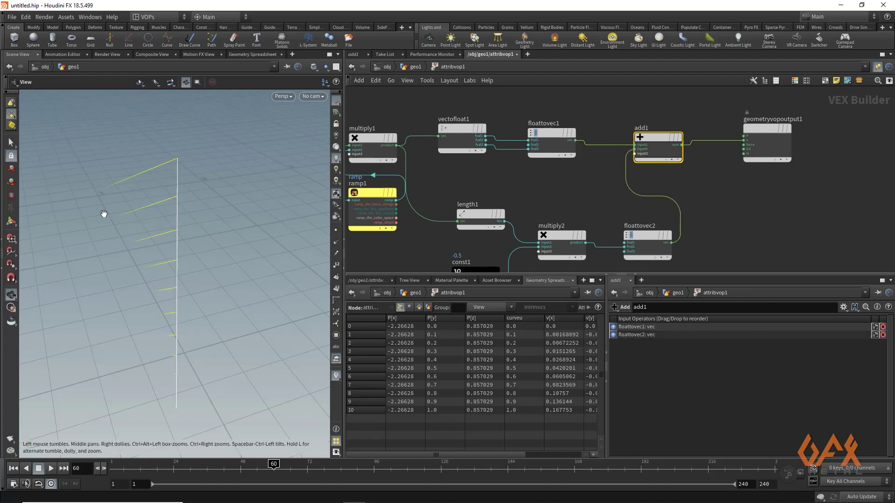
pyautogui.moveTo(163, 469); pyautogui.dragTo(199, 482)
# Create another Add node and place it above the existing Add node
pyautogui.moveTo(611, 117); pyautogui.dragTo(597, 156, button='middle')
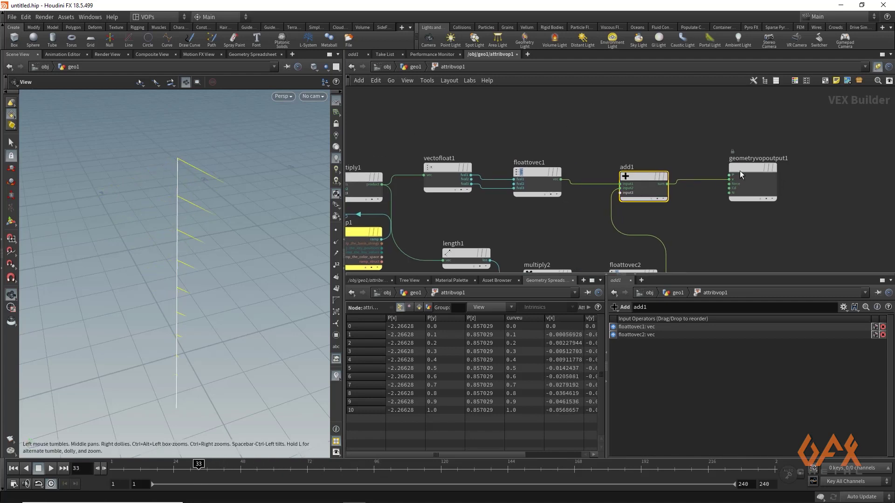
pyautogui.moveTo(513, 140); pyautogui.dragTo(610, 153, button='middle')
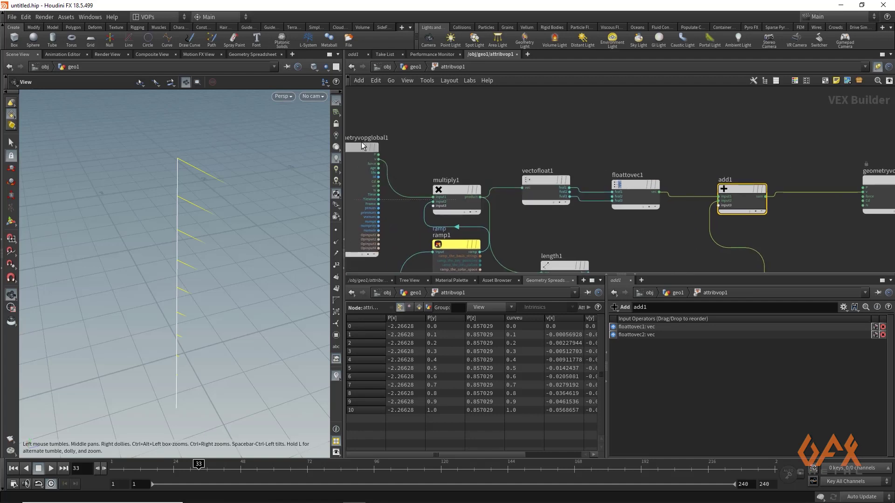
pyautogui.moveTo(639, 120); pyautogui.dragTo(594, 136, button='middle')
pyautogui.press('Tab')
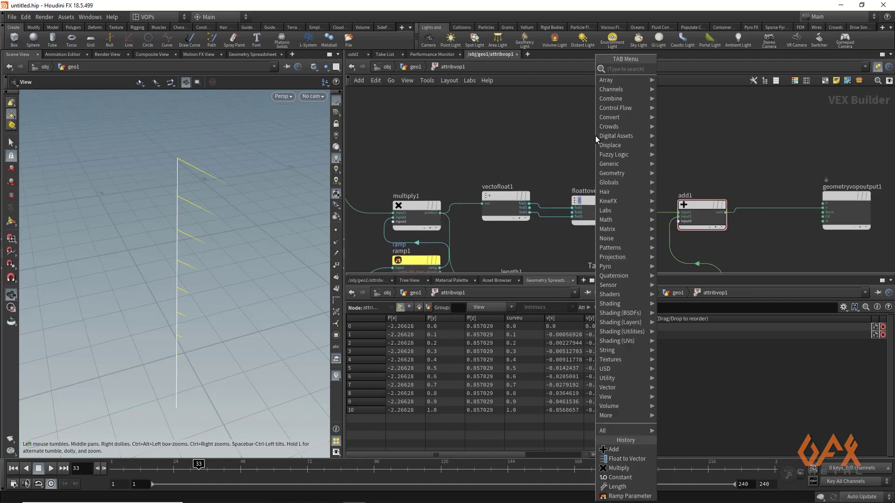
pyautogui.write('add')
pyautogui.press('Return')
pyautogui.click(623, 140)
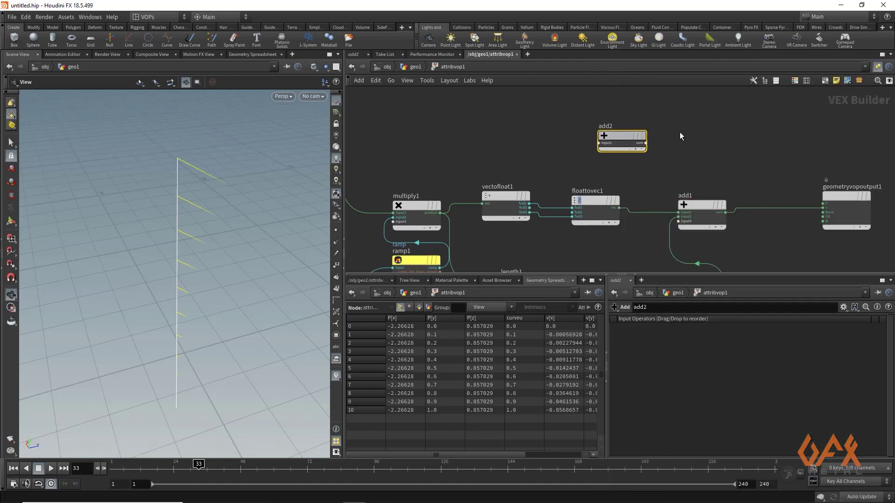
pyautogui.moveTo(622, 140); pyautogui.dragTo(702, 135)
# Wire global P and add1's sum into add2, and connect add2's sum to the output node's P
pyautogui.moveTo(347, 165); pyautogui.dragTo(443, 159, button='middle')
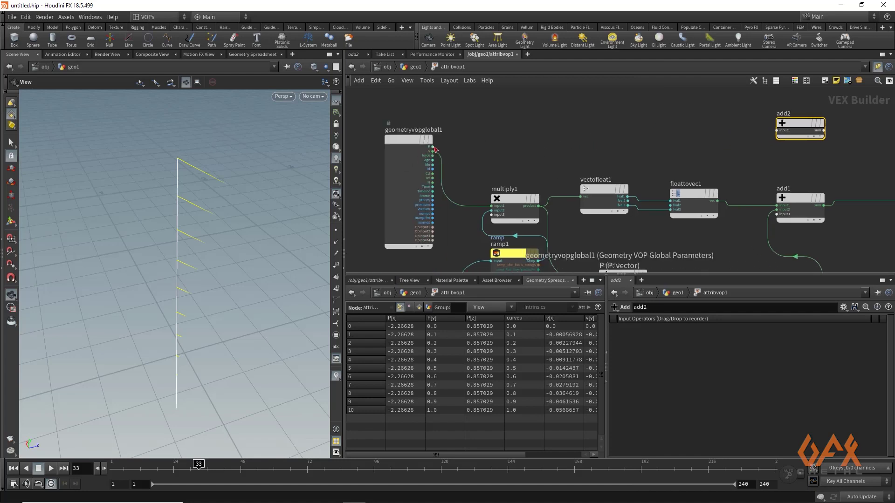
pyautogui.moveTo(434, 150); pyautogui.dragTo(777, 130)
pyautogui.moveTo(703, 152); pyautogui.dragTo(466, 152, button='middle')
pyautogui.moveTo(580, 123); pyautogui.dragTo(652, 123)
pyautogui.moveTo(605, 205); pyautogui.dragTo(702, 196)
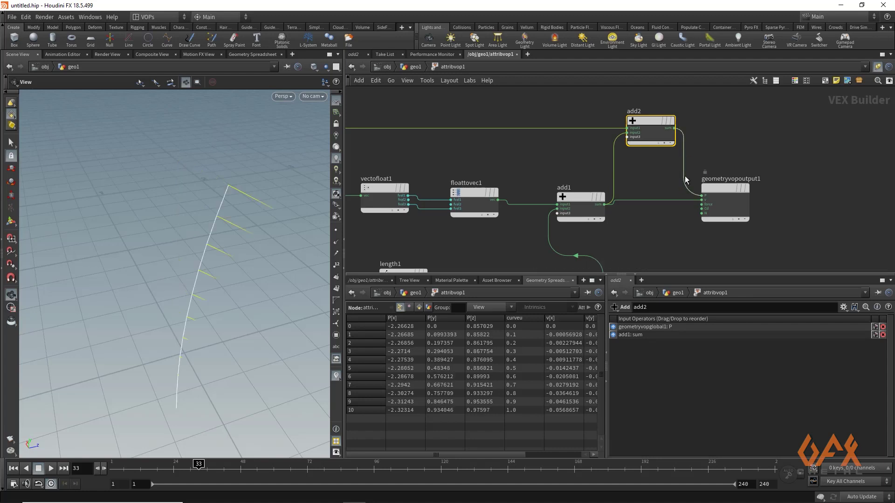
# Go back to frame 1 and examine how the line bends along its velocity vectors
pyautogui.click(115, 465)
pyautogui.moveTo(115, 465)
pyautogui.mouseDown()
pyautogui.moveTo(578, 465)
pyautogui.moveTo(112, 466)
pyautogui.mouseUp()
pyautogui.keyDown('alt'); pyautogui.moveTo(135, 289); pyautogui.dragTo(550, 174); pyautogui.keyUp('alt')
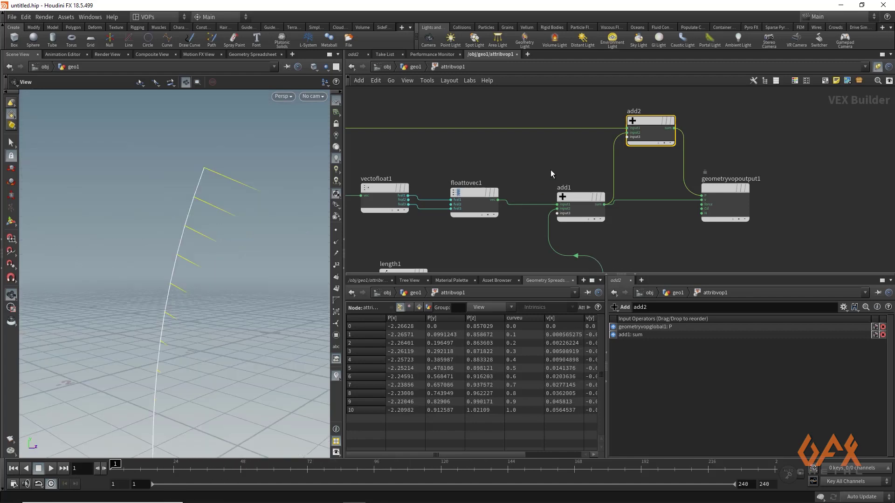
# Return to the geo1 network and turn off the velocity trail display in the viewport
pyautogui.moveTo(525, 169); pyautogui.dragTo(549, 160, button='middle')
pyautogui.click(414, 67)
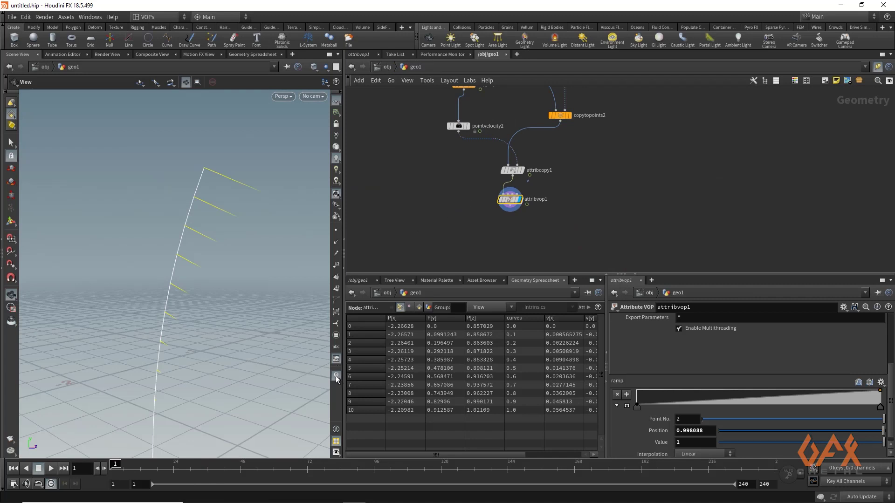
pyautogui.click(336, 375)
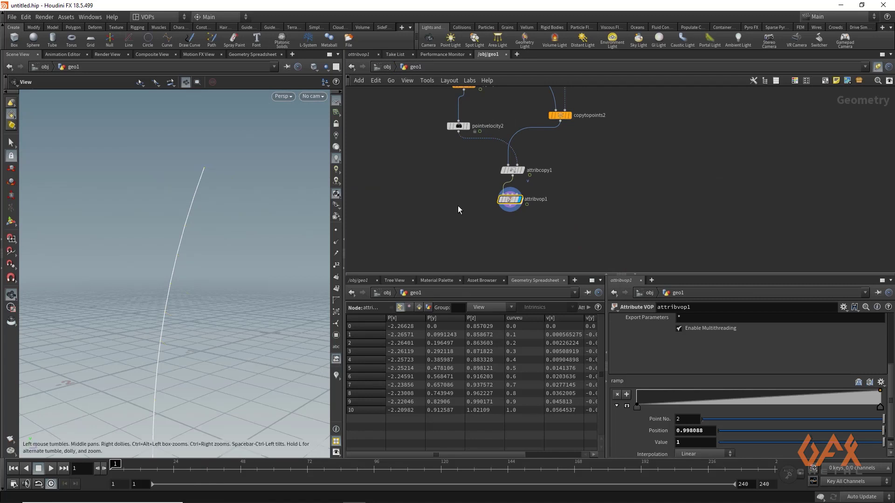
# Select the scatter1 node and switch the desktop layout to MyWorkspace
pyautogui.moveTo(469, 170); pyautogui.dragTo(444, 219, button='middle')
pyautogui.scroll(-3, 415, 184)
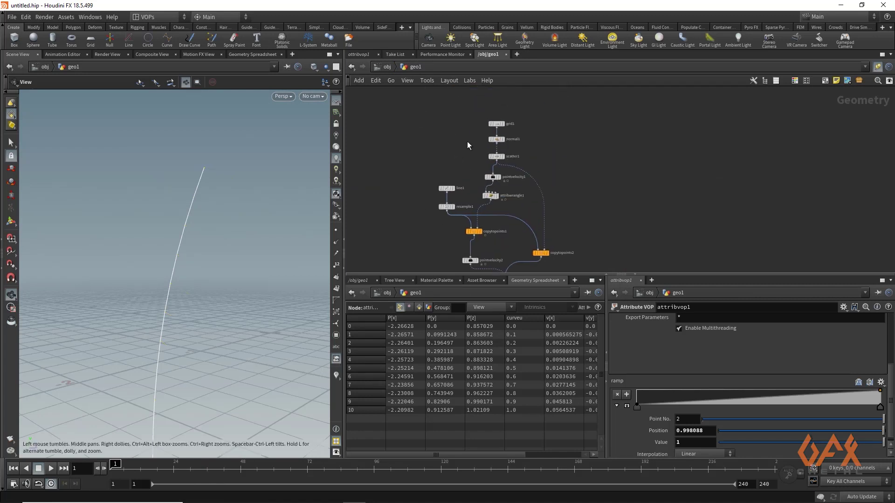
pyautogui.click(497, 156)
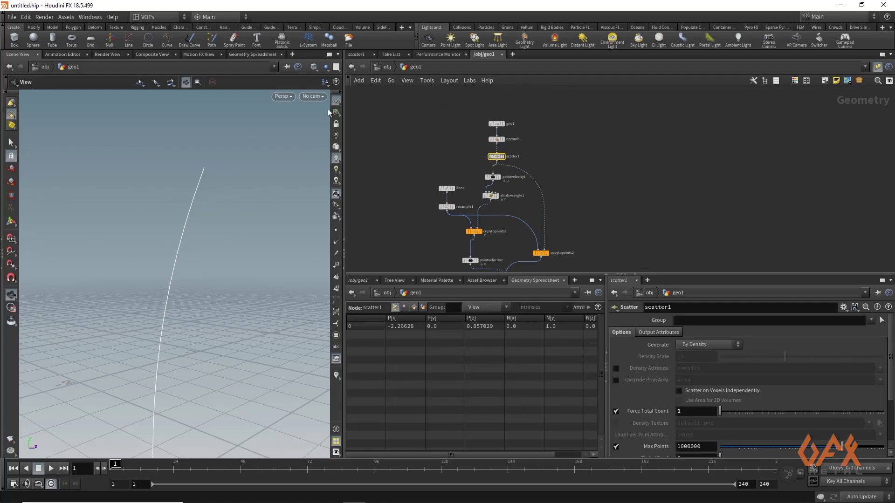
pyautogui.click(156, 17)
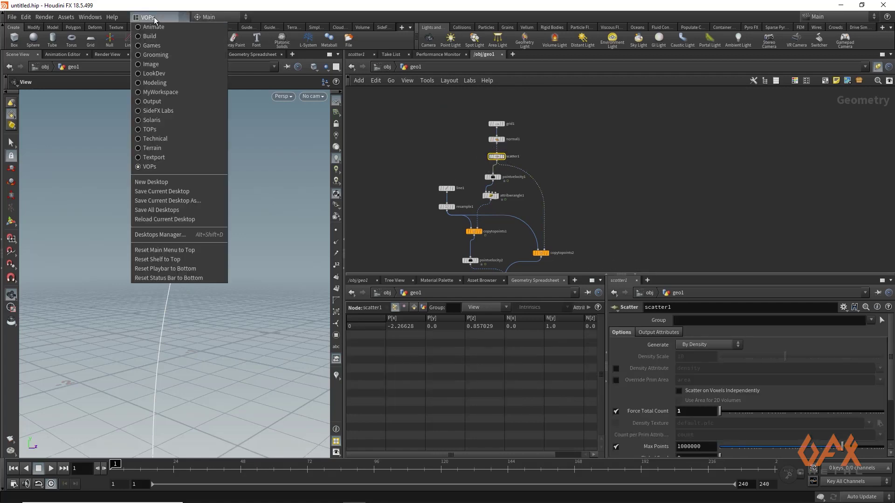
pyautogui.click(164, 91)
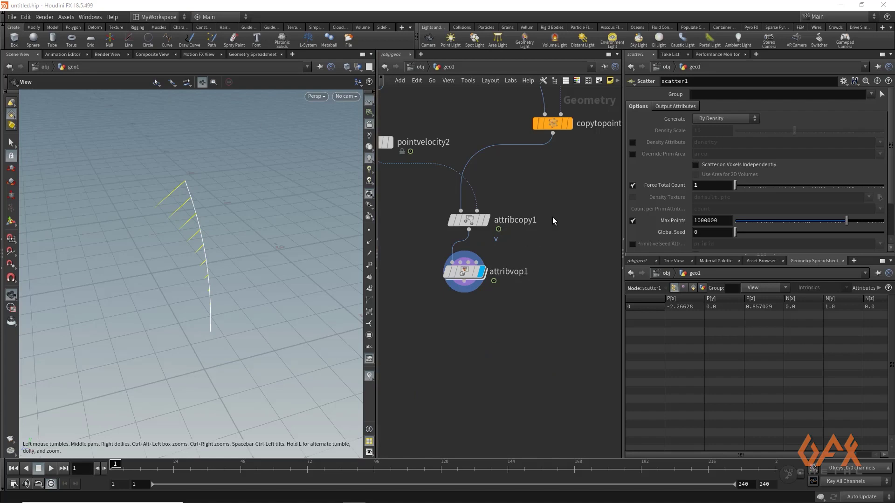
# Set scatter1's Force Total Count to 20000 and turn off the velocity trail display in the viewport
pyautogui.scroll(5, 551, 212)
pyautogui.moveTo(548, 202); pyautogui.dragTo(606, 384, button='middle')
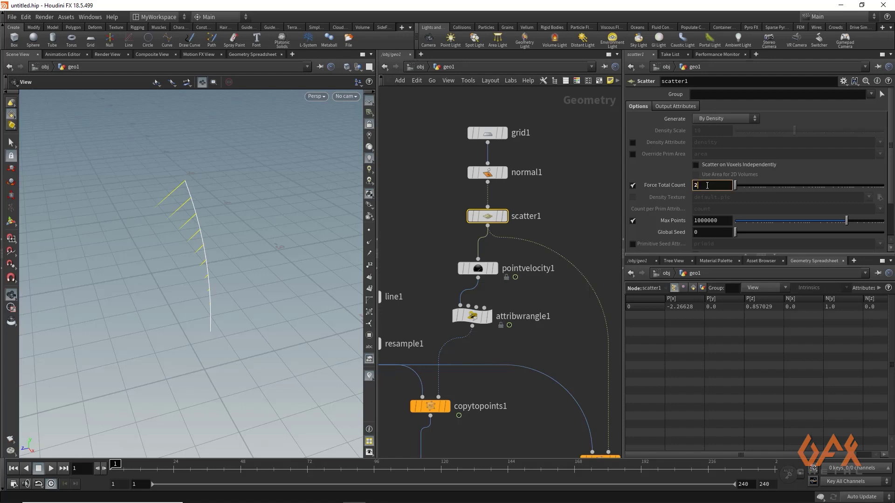
pyautogui.press('Return')
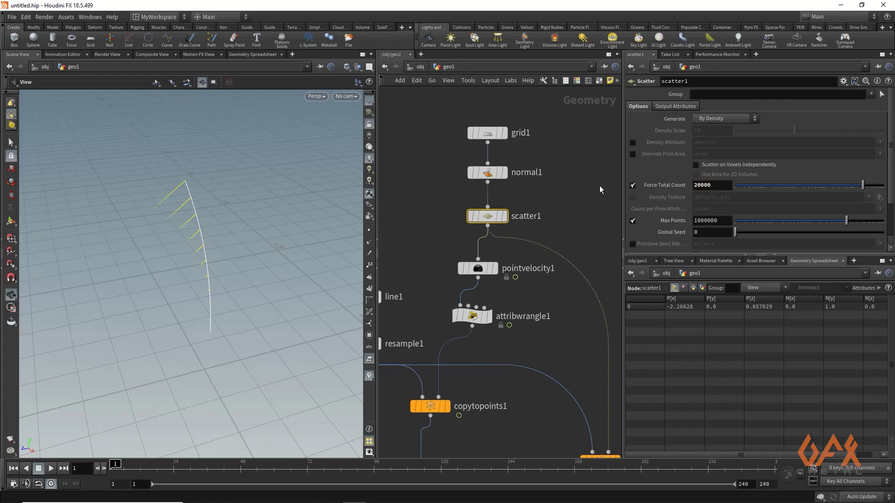
pyautogui.click(370, 375)
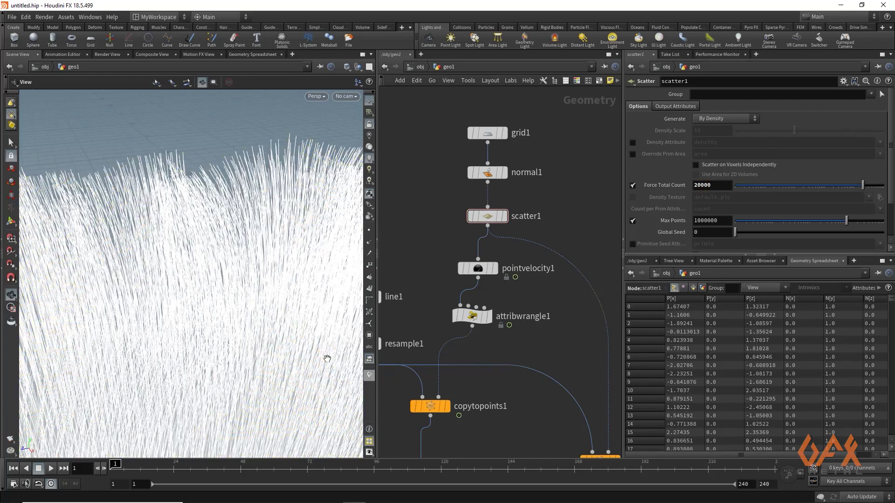
pyautogui.scroll(-10, 134, 267)
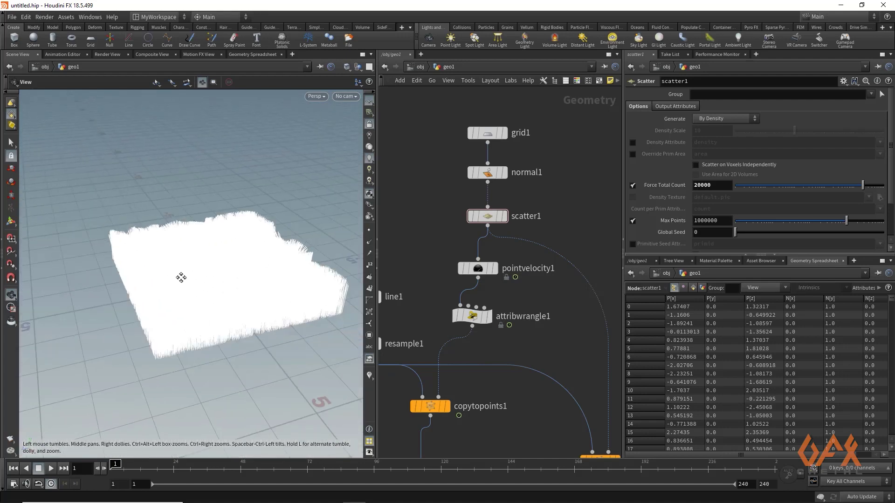
# Add a Color node below attribvop1, connected to its output
pyautogui.moveTo(115, 465)
pyautogui.mouseDown()
pyautogui.moveTo(205, 473)
pyautogui.moveTo(112, 466)
pyautogui.mouseUp()
pyautogui.moveTo(492, 457); pyautogui.dragTo(483, 143, button='middle')
pyautogui.moveTo(423, 343); pyautogui.dragTo(468, 305, button='middle')
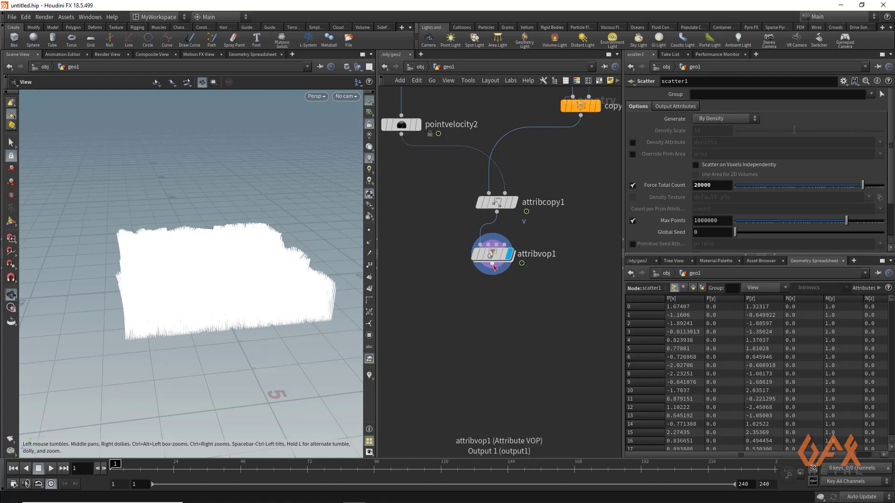
pyautogui.click(492, 264)
pyautogui.click(489, 309)
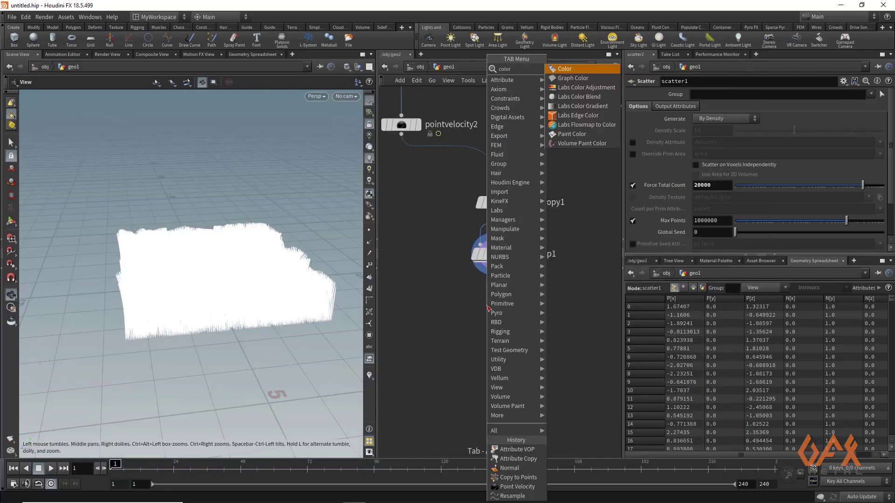
pyautogui.press('Escape')
pyautogui.click(488, 307)
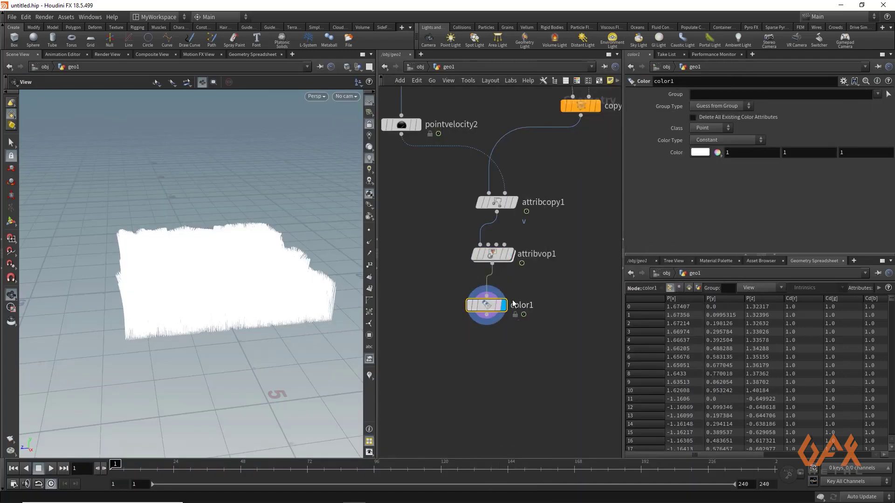
# Set color1's Color Type to Ramp from Attribute, driven by the curveu attribute
pyautogui.click(726, 140)
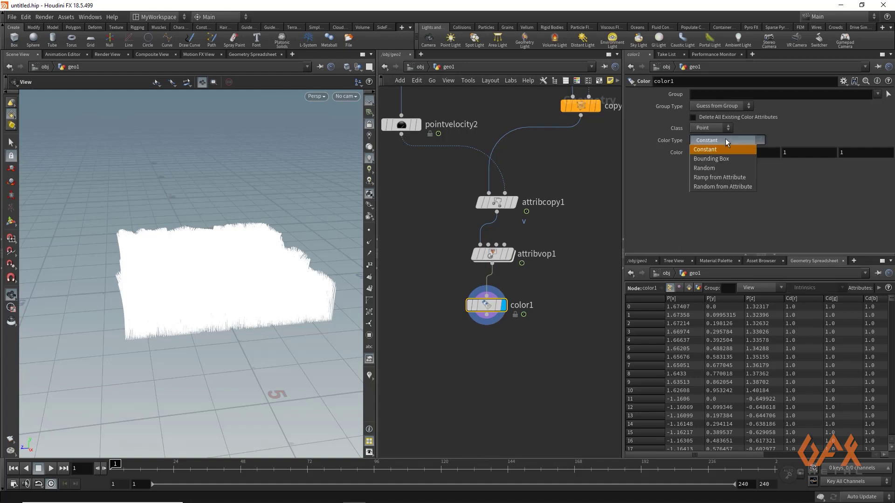
pyautogui.click(718, 178)
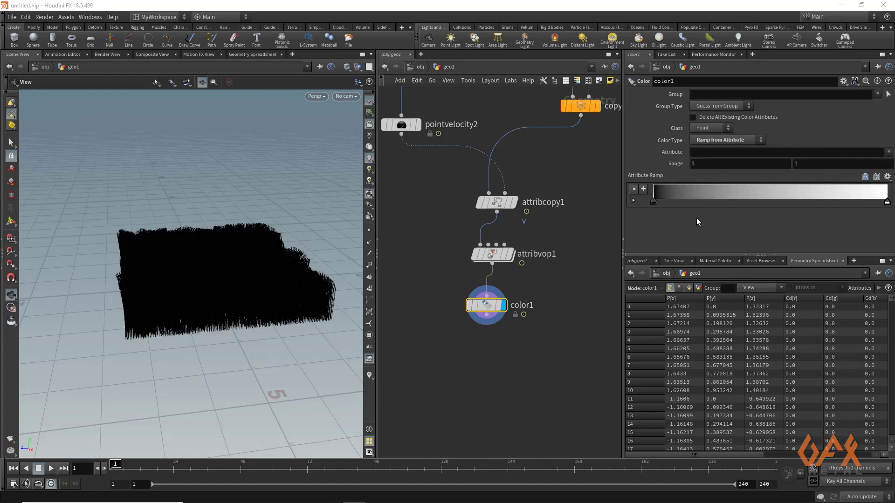
pyautogui.click(889, 153)
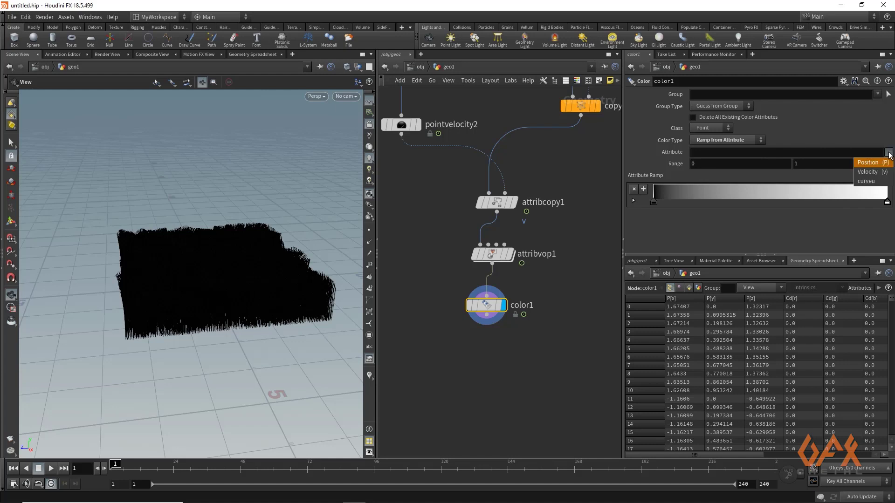
pyautogui.click(866, 181)
# Make the attribute ramp's end colour pure green (0, 1, 0) and add a dark green point slightly past its middle
pyautogui.doubleClick(887, 202)
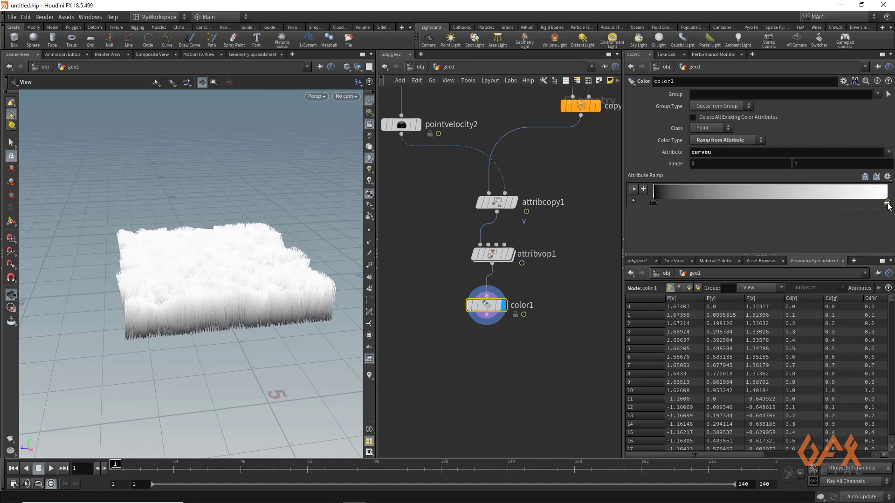
pyautogui.click(778, 140)
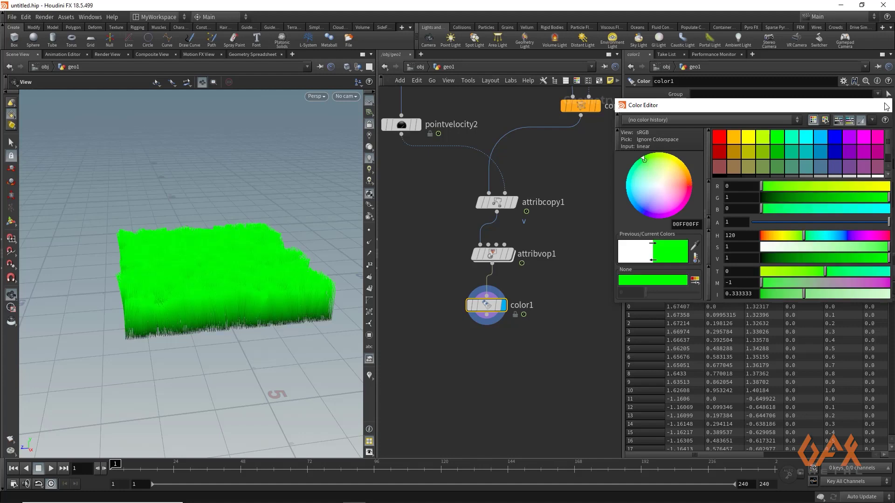
pyautogui.click(884, 105)
pyautogui.moveTo(709, 201); pyautogui.dragTo(787, 201)
# Play the animation and examine how the green grass field moves
pyautogui.moveTo(272, 257); pyautogui.dragTo(199, 279)
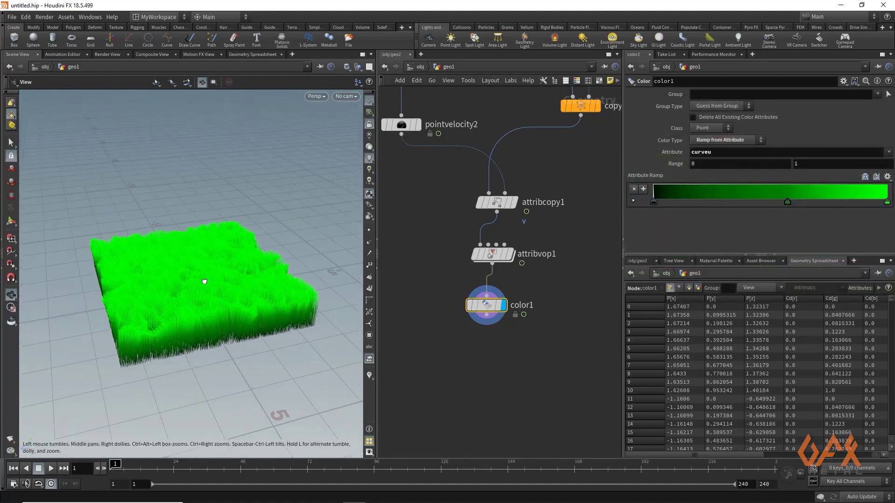
pyautogui.scroll(5, 285, 253)
pyautogui.scroll(-3, 217, 309)
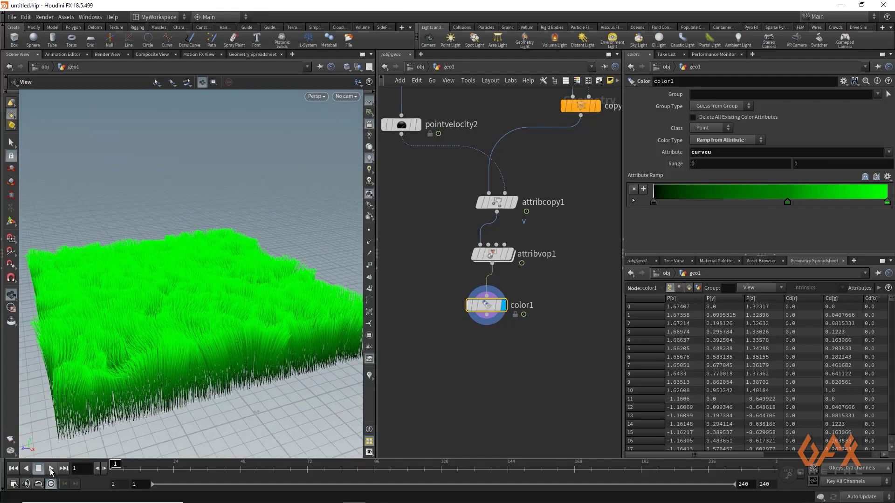
pyautogui.click(49, 469)
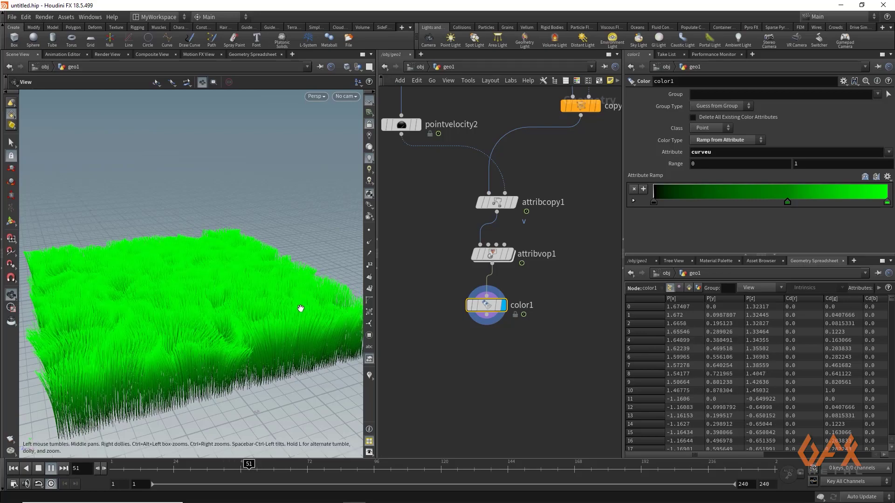
# Set pointvelocity1's curl noise Swirl Size to 3.11 and Pulse Duration to 4.35, and stop the playback
pyautogui.moveTo(488, 223); pyautogui.dragTo(460, 385, button='middle')
pyautogui.moveTo(420, 140); pyautogui.dragTo(482, 262, button='middle')
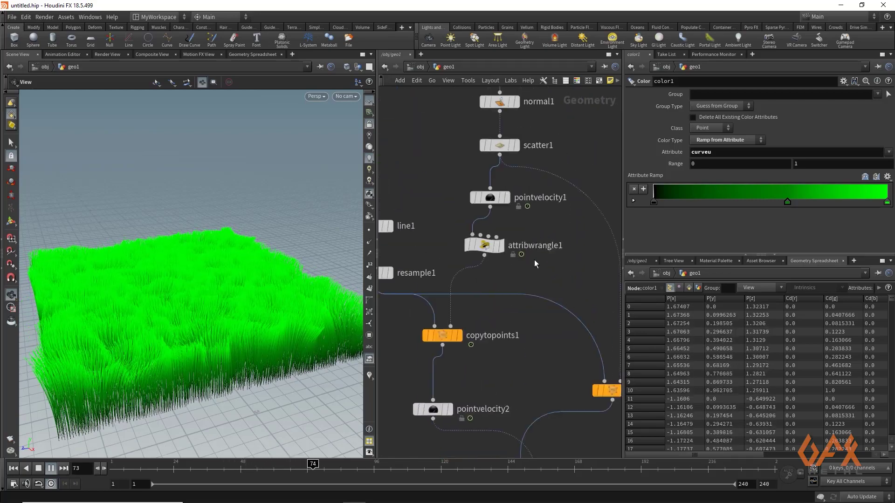
pyautogui.click(491, 201)
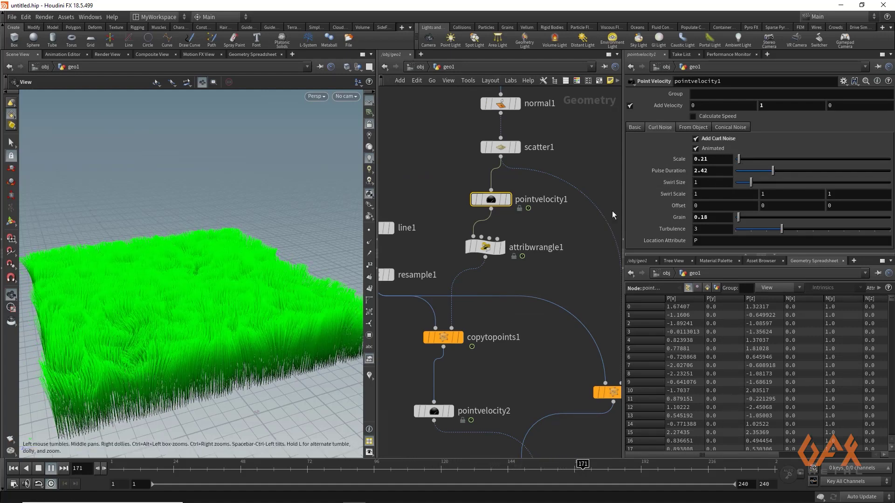
pyautogui.moveTo(754, 181); pyautogui.dragTo(784, 181)
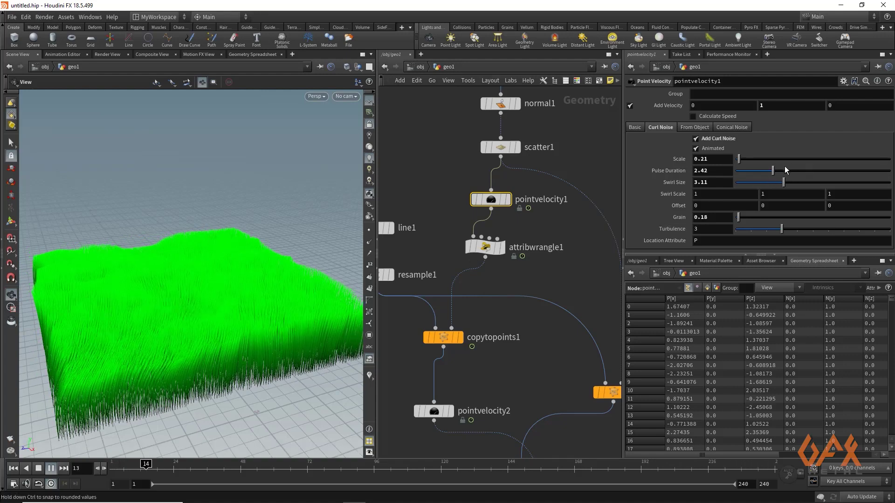
pyautogui.moveTo(776, 170); pyautogui.dragTo(803, 170)
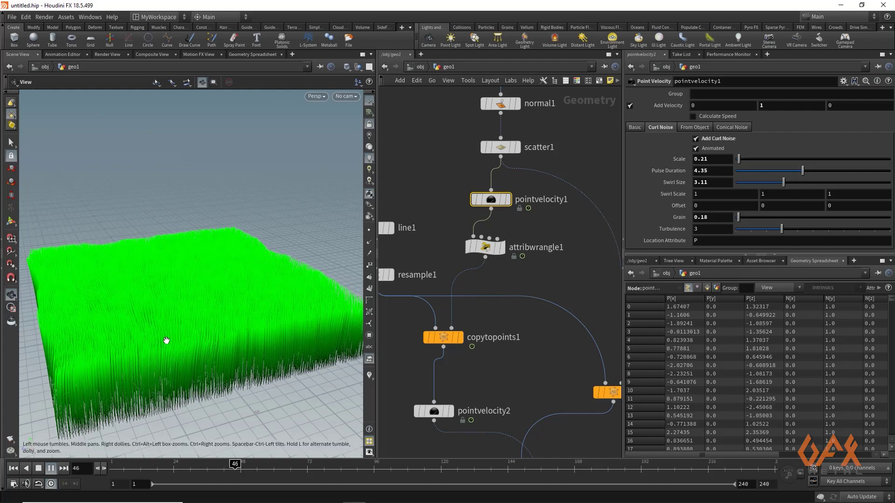
pyautogui.click(50, 468)
# Insert an Attribute Randomize node between attribwrangle1 and copytopoints1
pyautogui.moveTo(486, 257)
pyautogui.press('Tab')
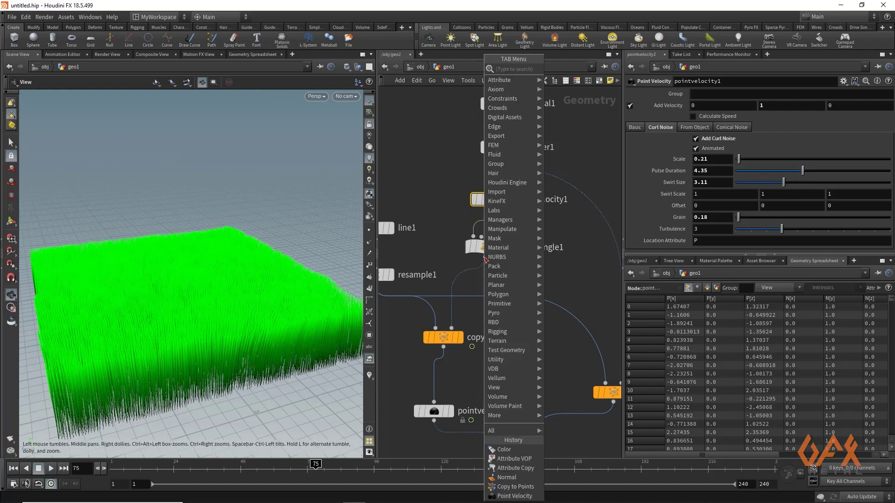
pyautogui.write('att')
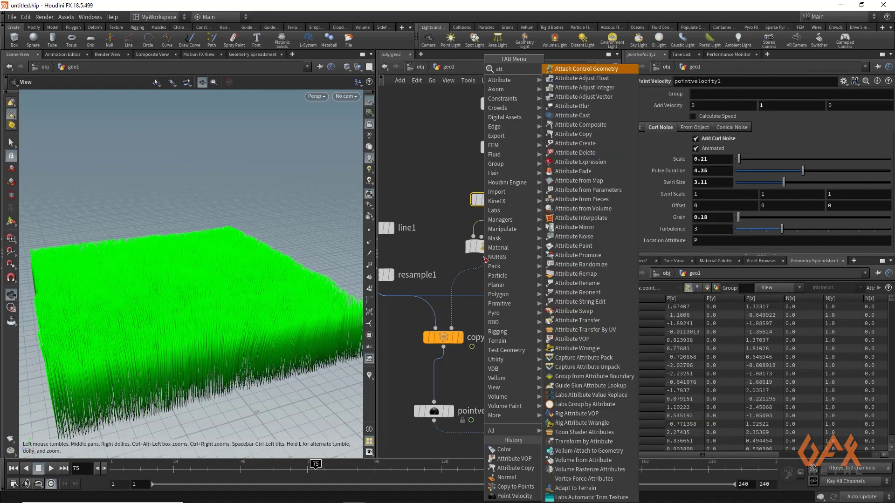
pyautogui.write('ib ran')
pyautogui.press('Return')
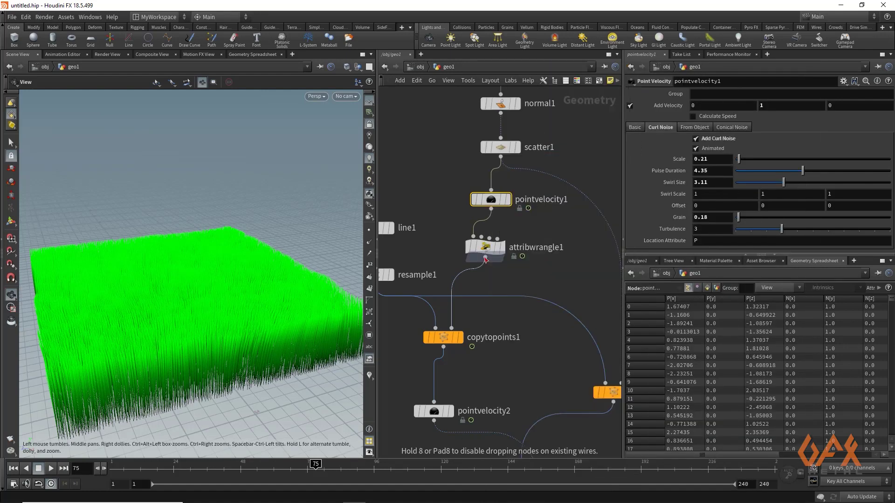
pyautogui.click(488, 285)
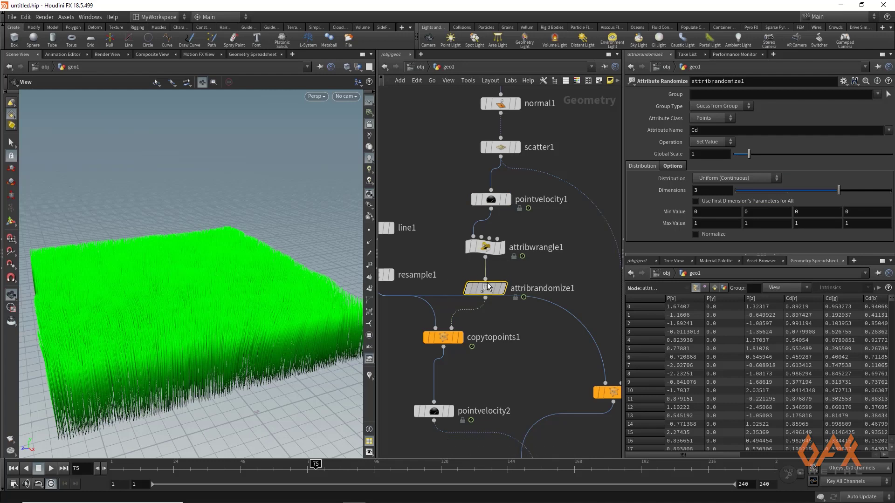
pyautogui.moveTo(488, 285); pyautogui.dragTo(488, 279)
# Randomize the pscale attribute with 1 dimension and a minimum value of 0.7
pyautogui.doubleClick(717, 130)
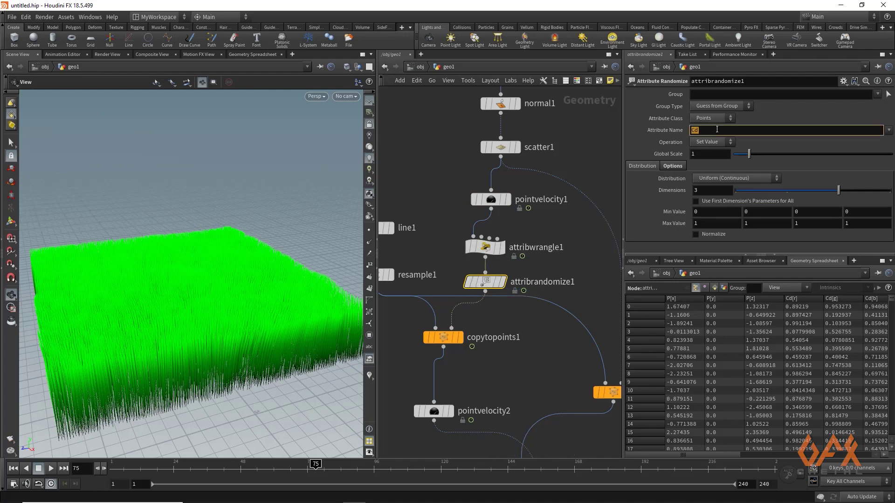
pyautogui.click(701, 190)
pyautogui.click(700, 214)
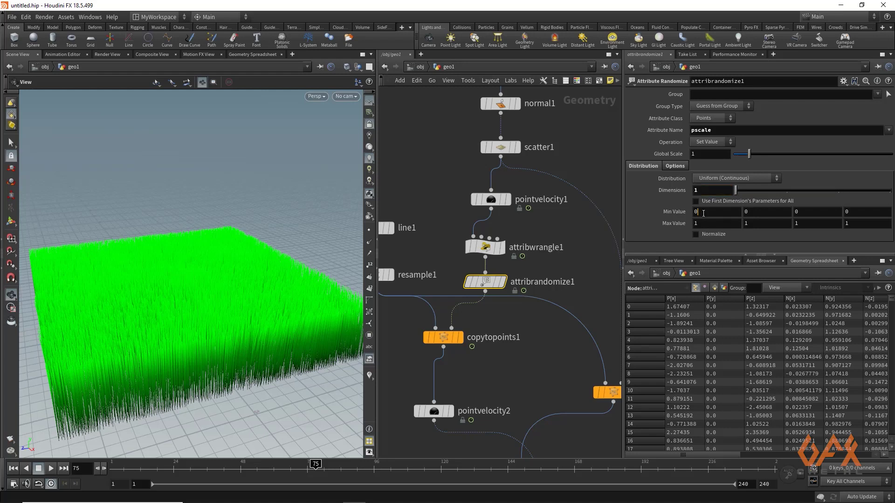
pyautogui.write('.7')
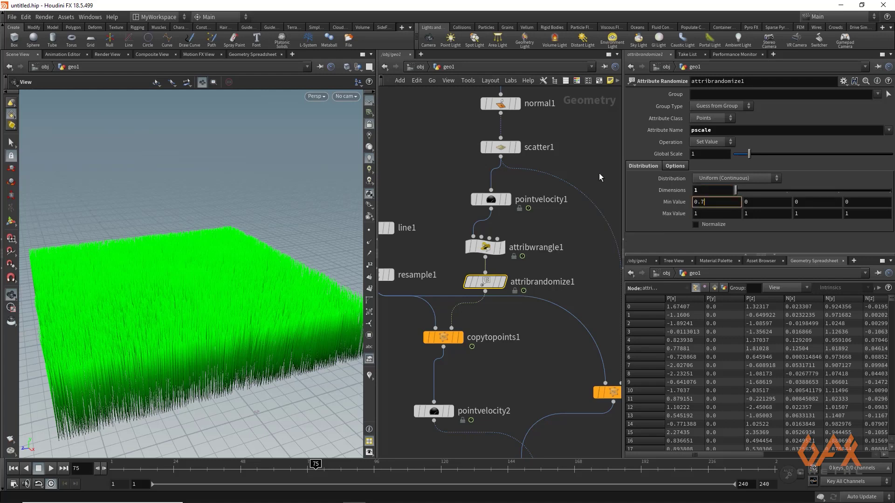
pyautogui.press('Return')
pyautogui.moveTo(164, 286)
pyautogui.mouseDown()
pyautogui.moveTo(117, 283)
pyautogui.moveTo(161, 295)
pyautogui.mouseUp()
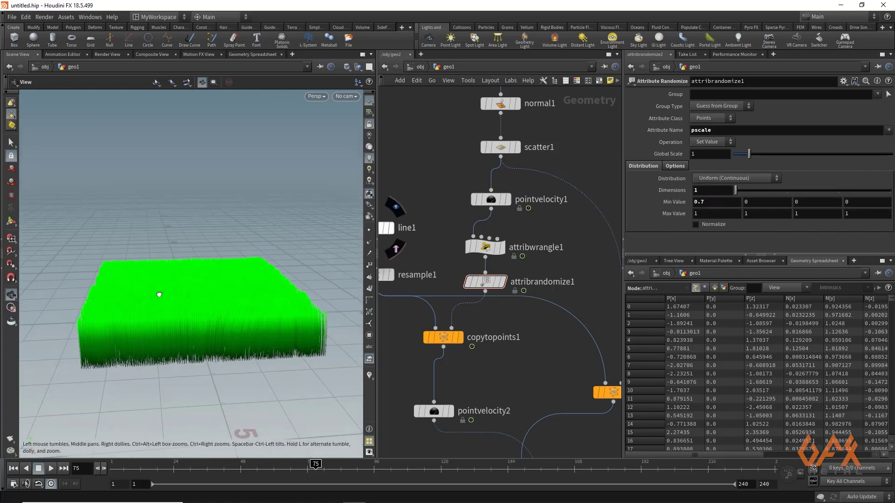
# Lower the minimum value of the randomized pscale to 0.6
pyautogui.click(710, 203)
pyautogui.press('BackSpace')
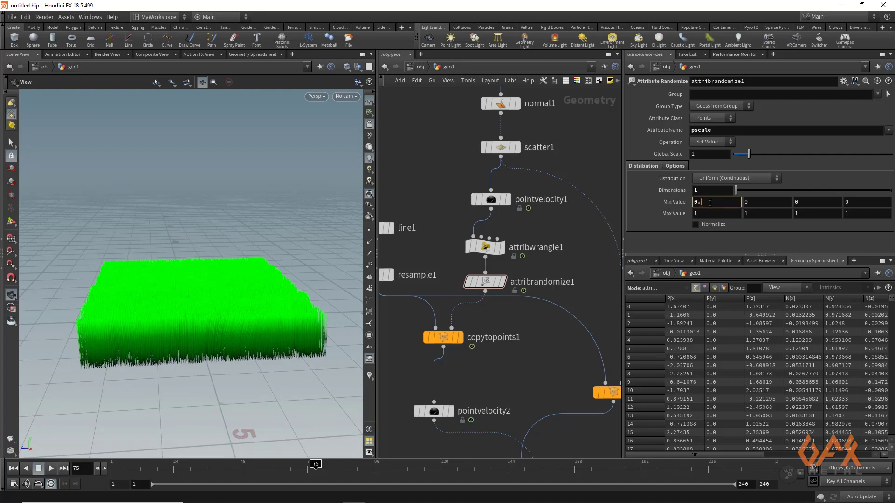
pyautogui.write('6')
pyautogui.press('Return')
# Play the animation and examine the movement of the randomly scaled grass up close
pyautogui.moveTo(156, 270); pyautogui.dragTo(164, 294)
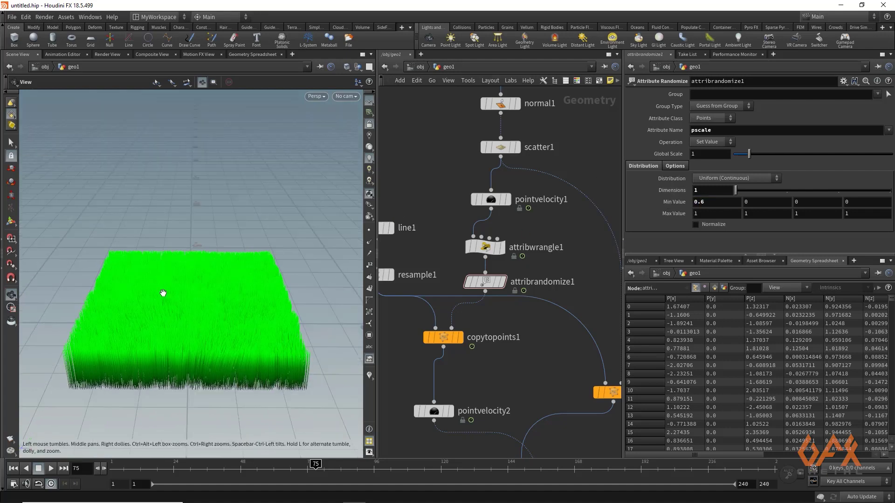
pyautogui.moveTo(163, 293); pyautogui.dragTo(220, 316, button='right')
pyautogui.moveTo(219, 315); pyautogui.dragTo(214, 313)
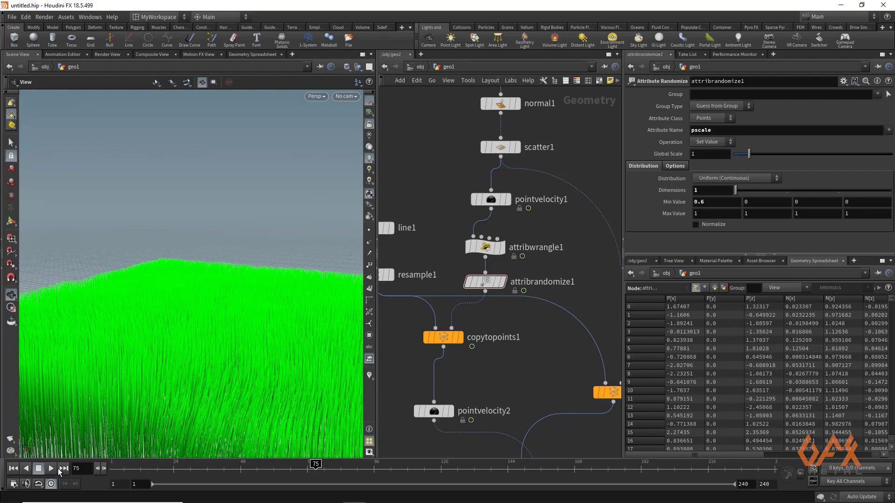
pyautogui.click(50, 470)
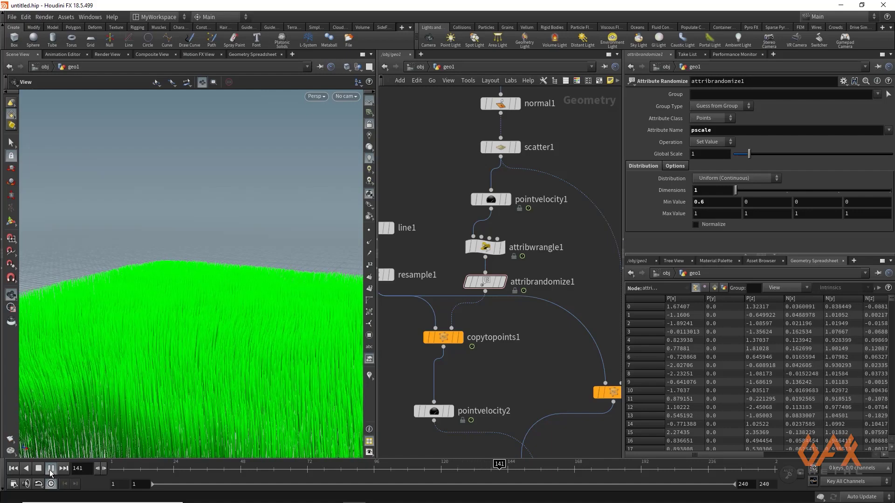
# Stop the animation playback and examine the edge of the grass field
pyautogui.click(51, 469)
pyautogui.moveTo(206, 320)
pyautogui.mouseDown()
pyautogui.moveTo(200, 232)
pyautogui.moveTo(205, 258)
pyautogui.moveTo(178, 301)
pyautogui.moveTo(162, 303)
pyautogui.moveTo(205, 310)
pyautogui.mouseUp()
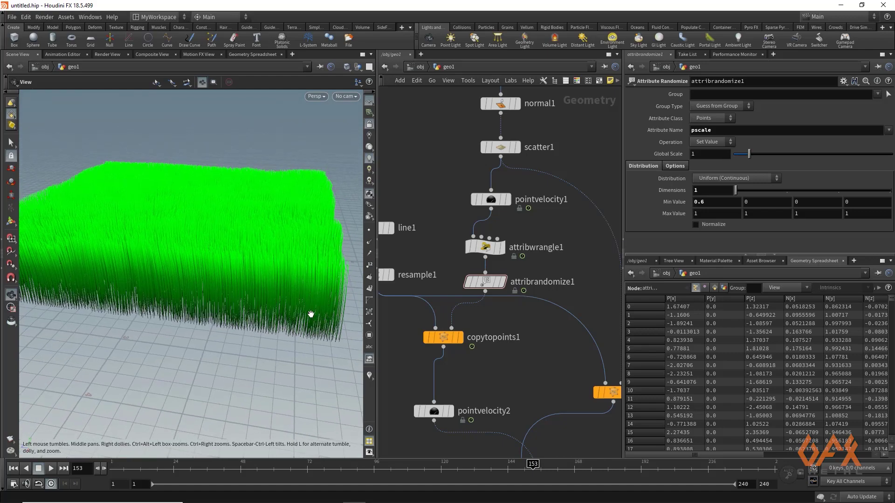
pyautogui.moveTo(311, 314); pyautogui.dragTo(300, 300)
# Add an Attribute Wrangle node after color1 and make it the displayed node
pyautogui.moveTo(396, 389); pyautogui.dragTo(421, 275, button='middle')
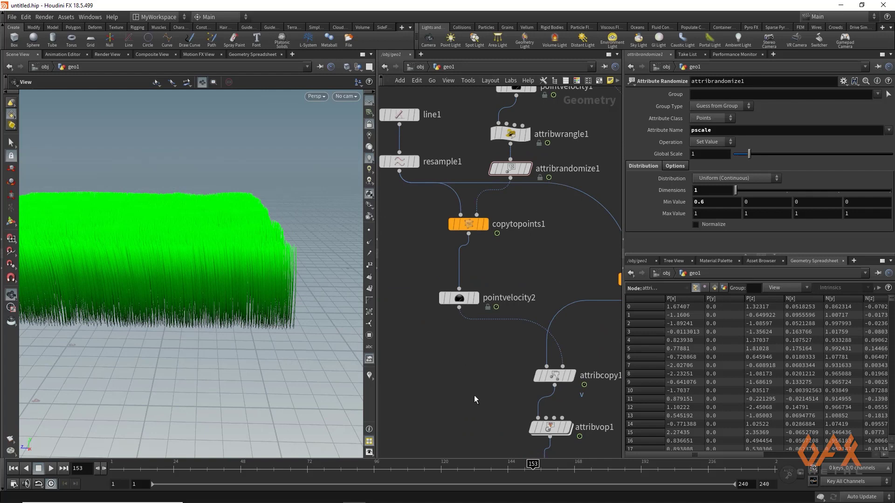
pyautogui.moveTo(474, 395); pyautogui.dragTo(435, 322, button='middle')
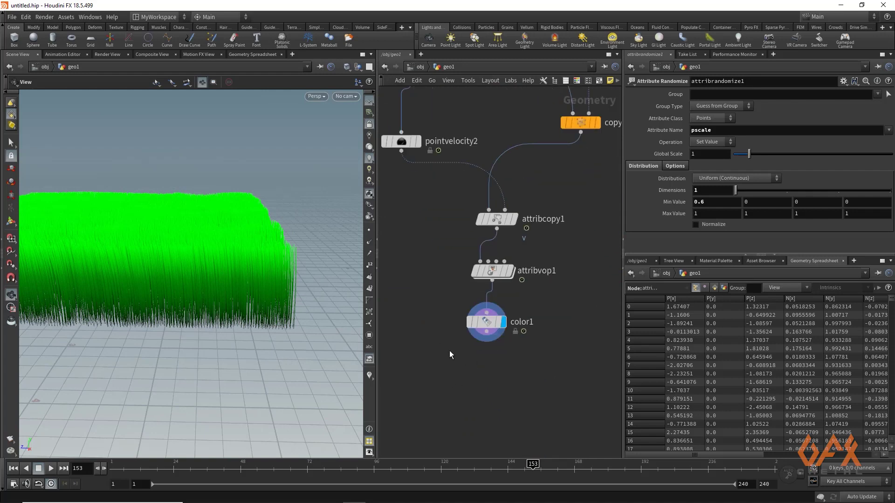
pyautogui.moveTo(450, 354); pyautogui.dragTo(441, 330, button='middle')
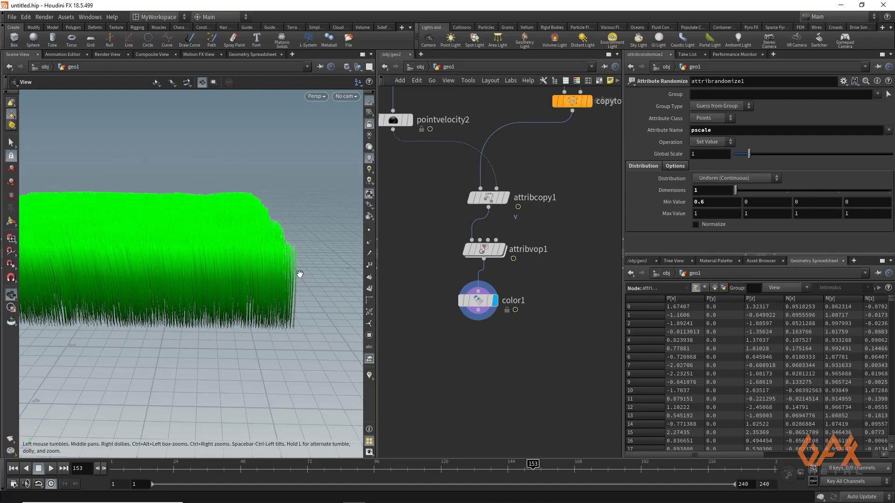
pyautogui.moveTo(282, 285)
pyautogui.mouseDown()
pyautogui.moveTo(268, 299)
pyautogui.moveTo(279, 293)
pyautogui.mouseUp()
pyautogui.click(481, 316)
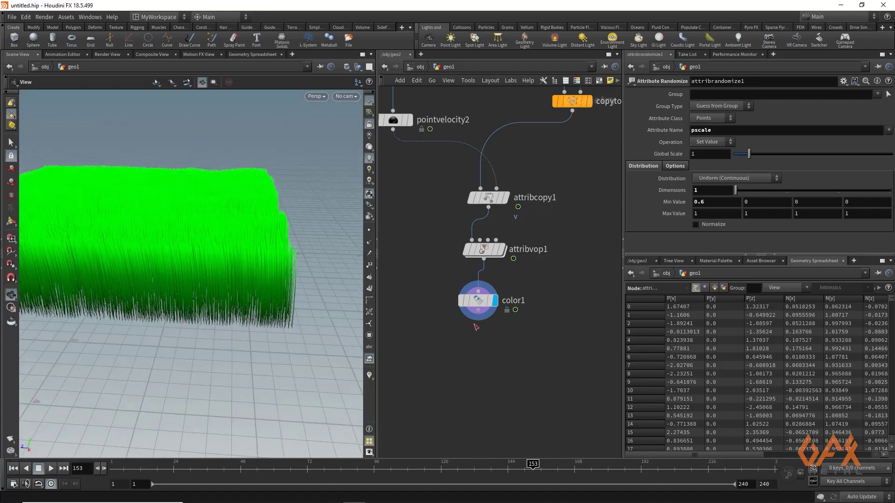
pyautogui.press('Tab')
pyautogui.write('attwra')
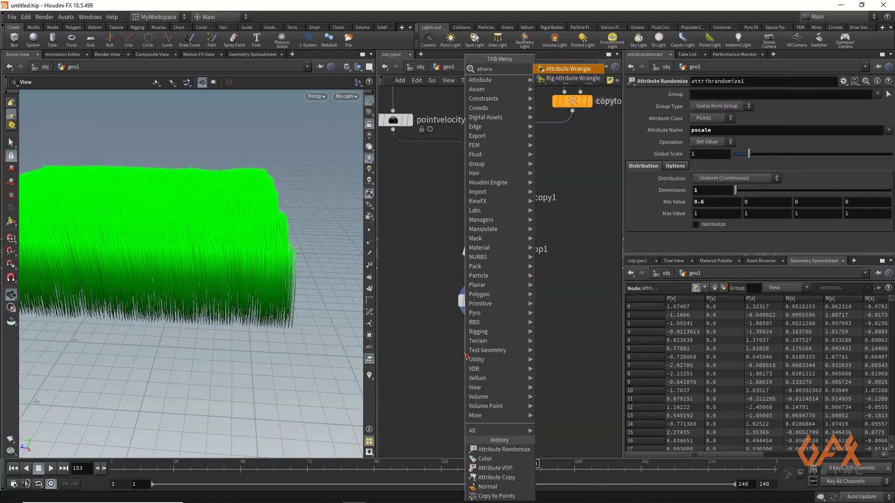
pyautogui.press('Return')
pyautogui.click(466, 355)
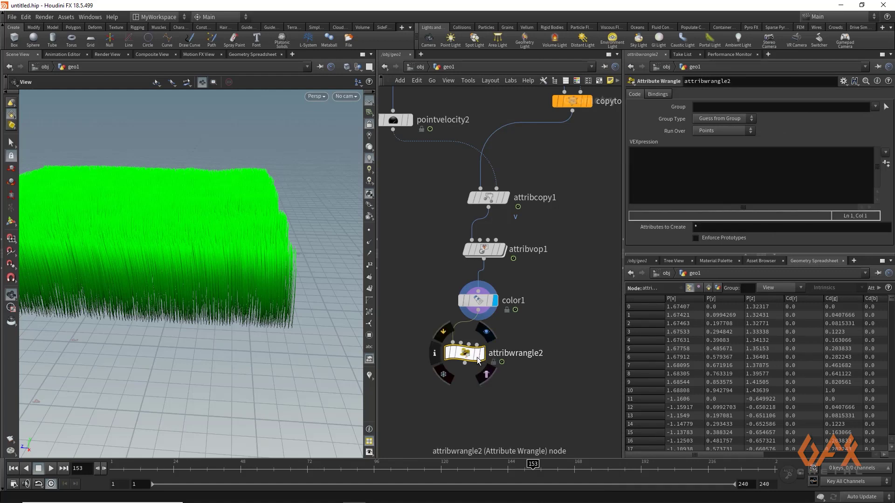
pyautogui.click(482, 358)
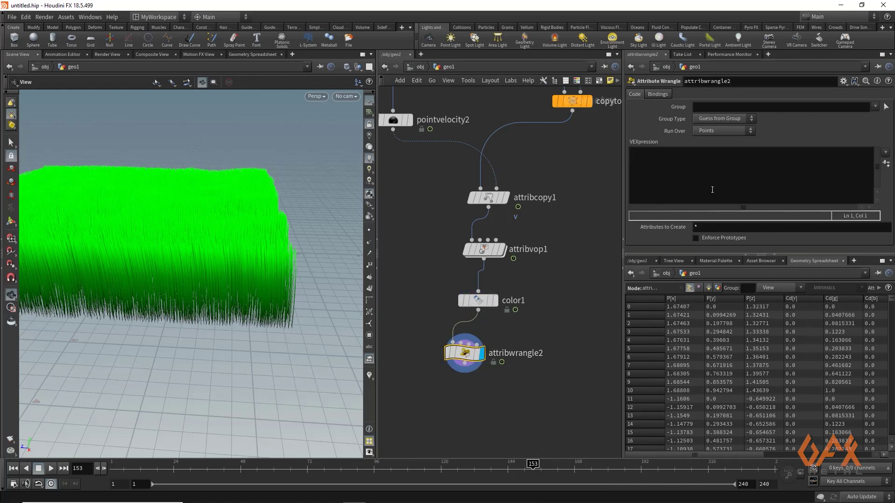
pyautogui.click(670, 183)
pyautogui.write('f@pscale')
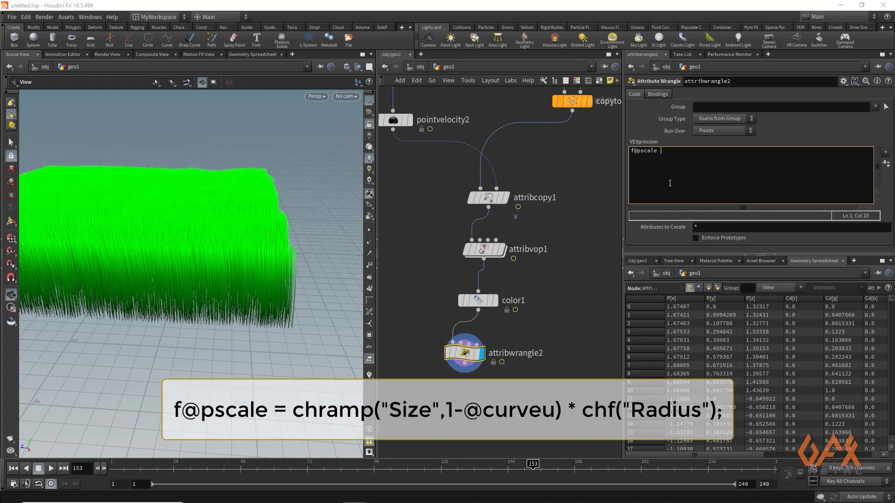
pyautogui.write(' = chramp(')
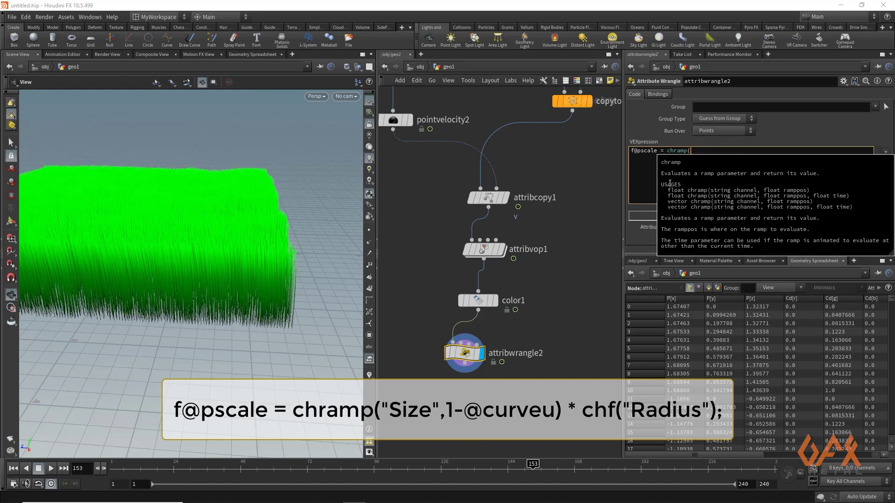
pyautogui.press('Escape')
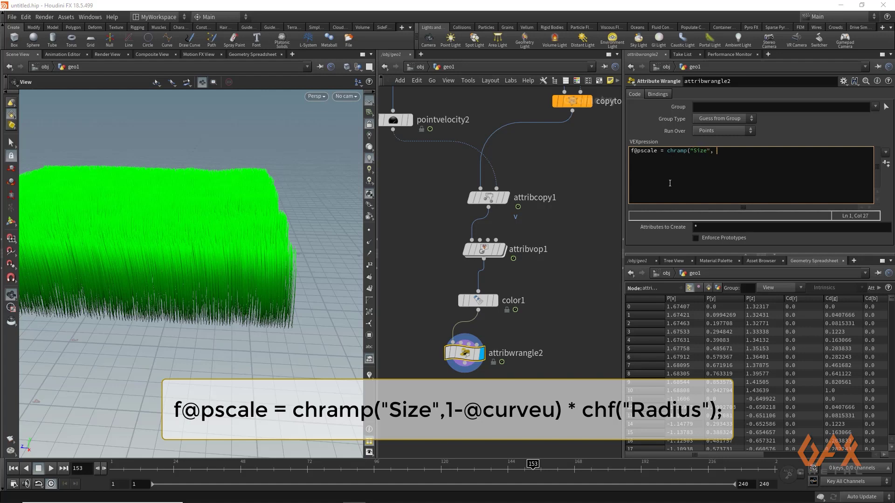
pyautogui.write('("Size", 1-@curveu')
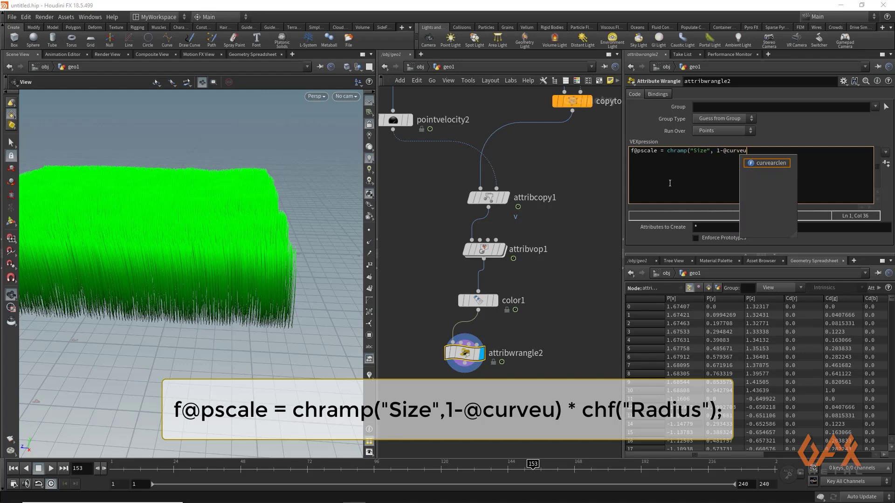
pyautogui.write(')')
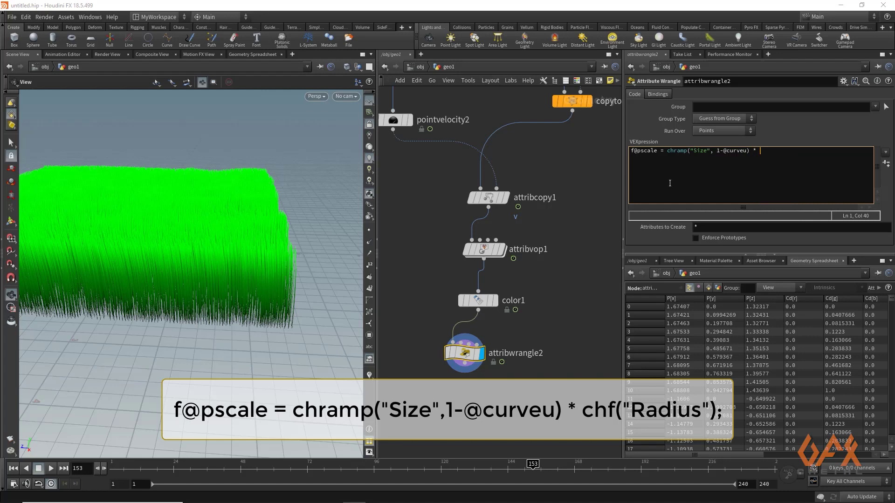
pyautogui.write('* ch')
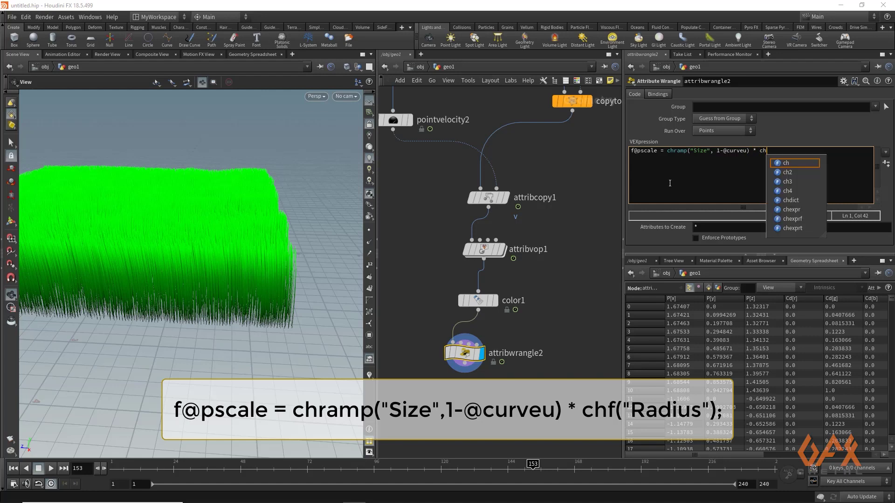
pyautogui.write('f(')
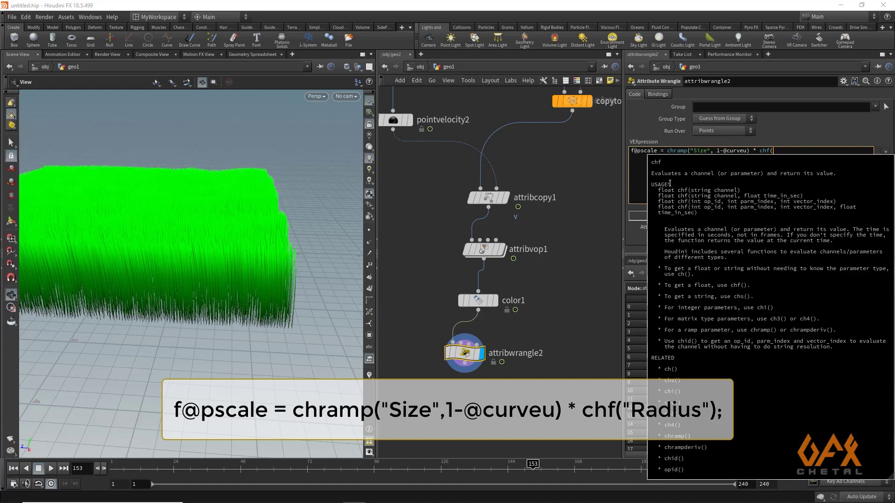
pyautogui.write('"Radius");')
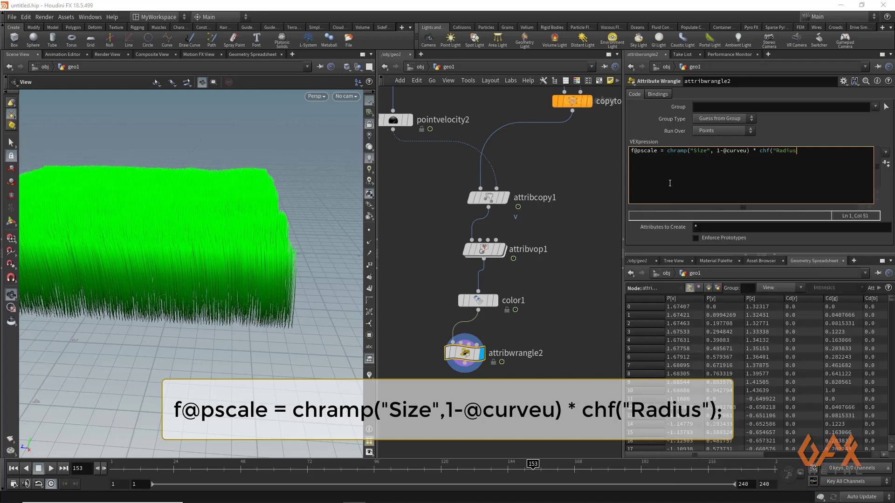
# Create the Radius and Size parameters from the wrangle code and set Radius to 0.02
pyautogui.click(886, 164)
pyautogui.moveTo(784, 255); pyautogui.dragTo(785, 319)
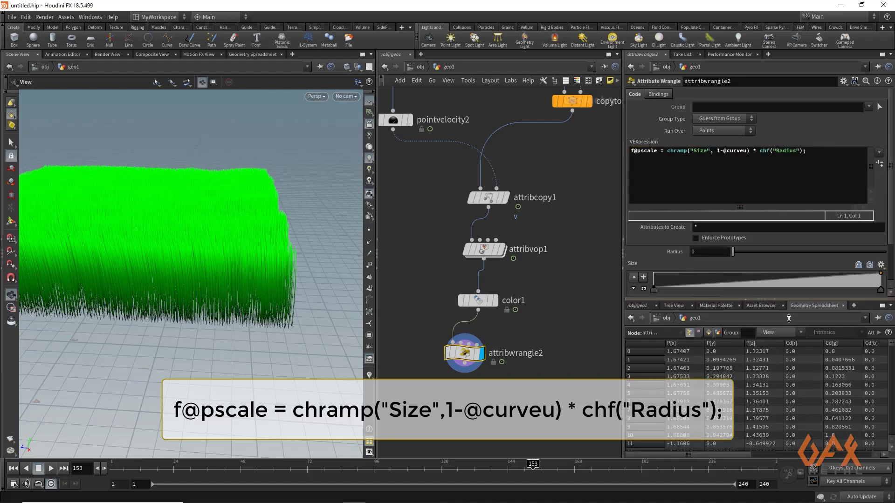
pyautogui.click(710, 252)
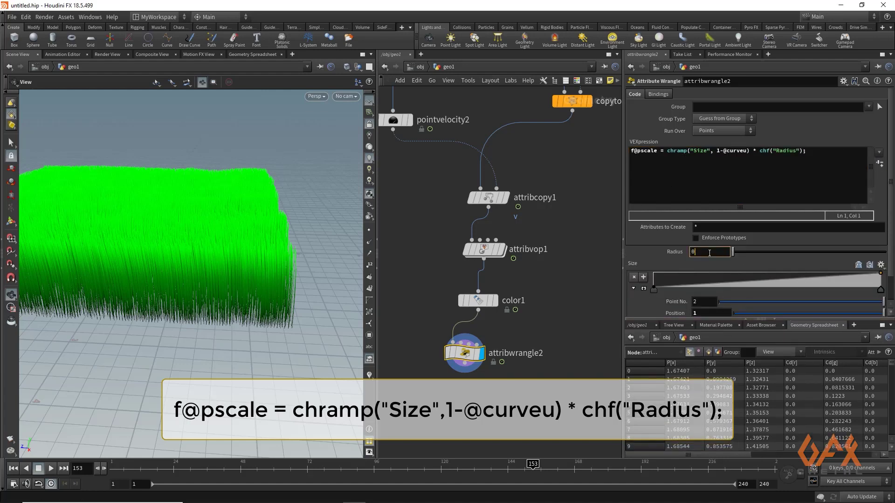
pyautogui.write('0.02')
pyautogui.press('Return')
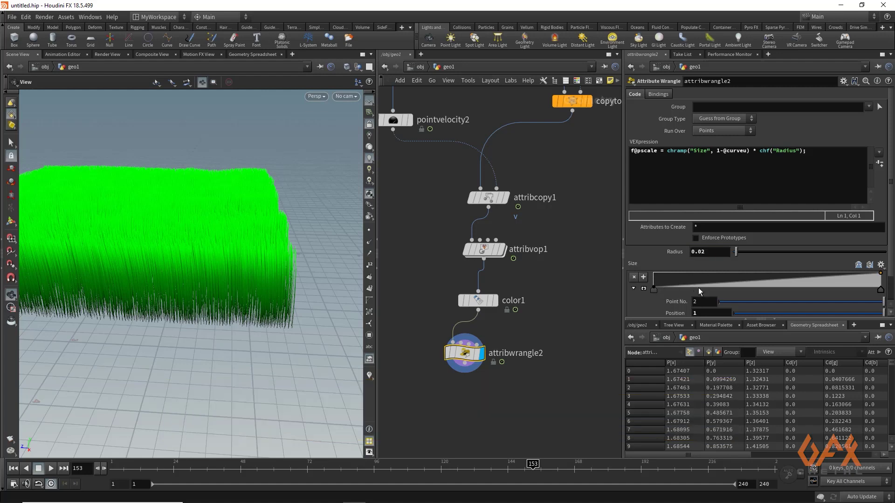
# Set the interpolation of both end points of the Size ramp to B-Spline
pyautogui.moveTo(890, 258); pyautogui.dragTo(891, 288)
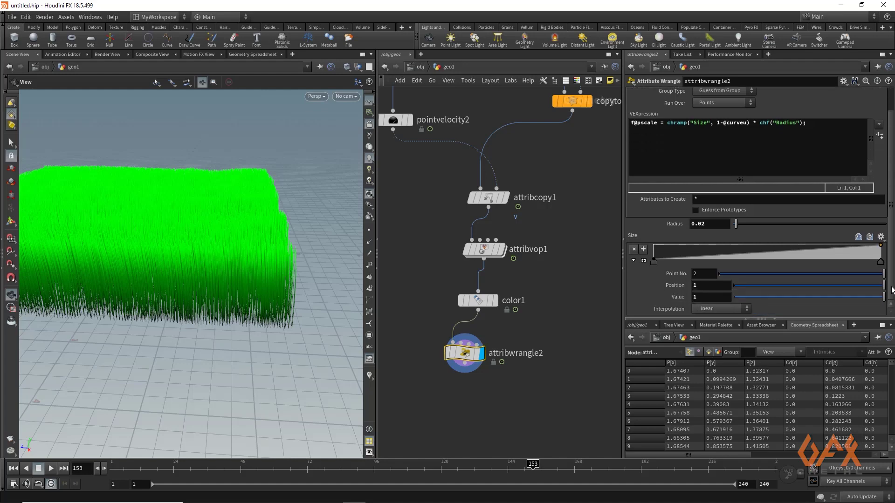
pyautogui.click(725, 308)
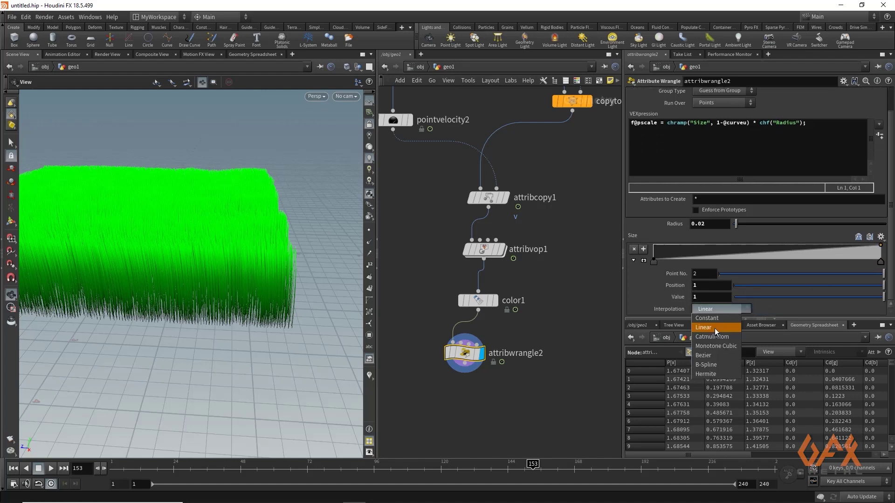
pyautogui.click(715, 368)
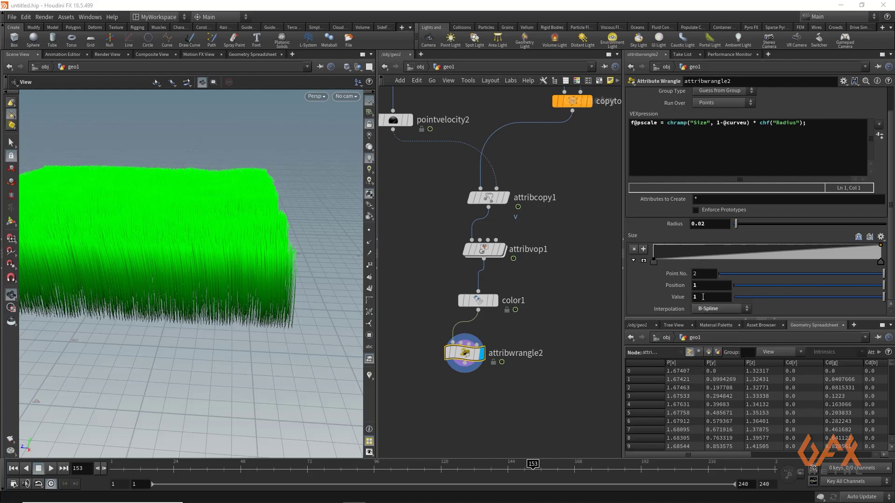
pyautogui.click(653, 261)
pyautogui.click(703, 309)
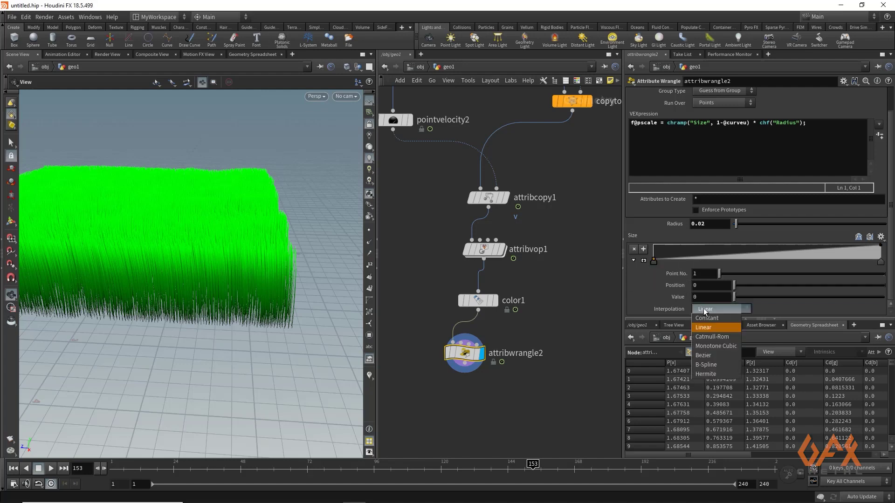
pyautogui.click(703, 365)
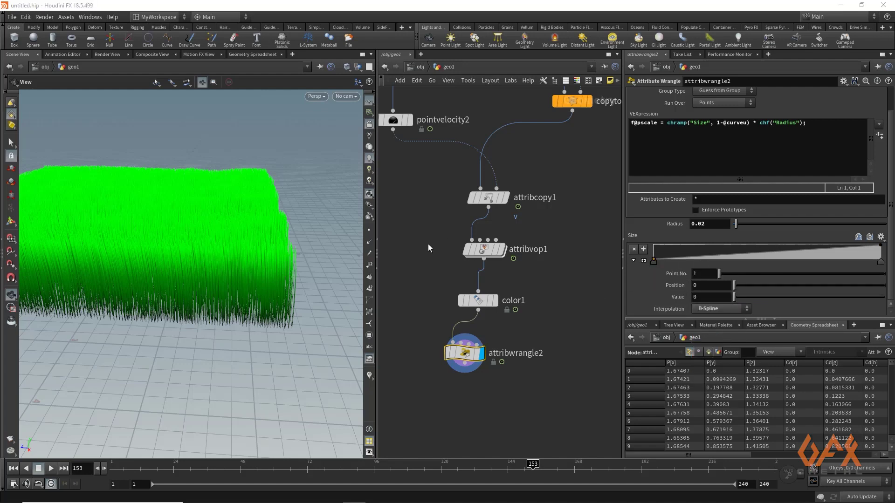
# Reduce the forced total point count of scatter1 to 100
pyautogui.moveTo(428, 244); pyautogui.dragTo(447, 252, button='middle')
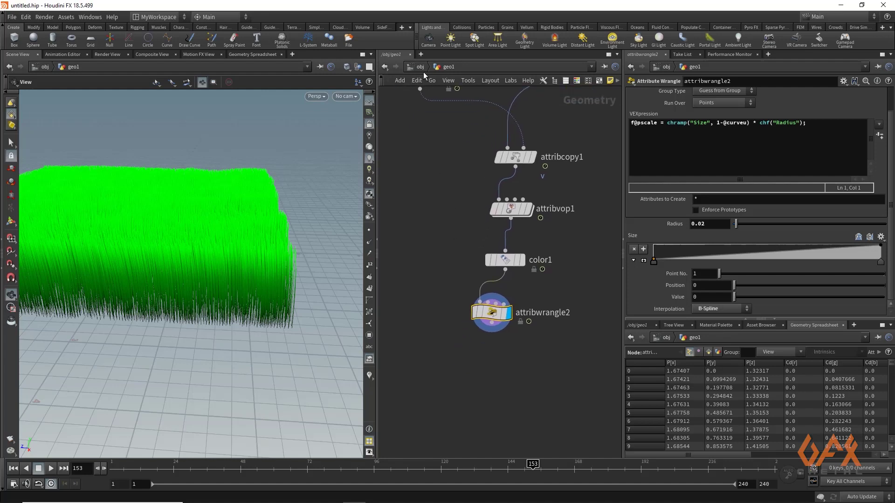
pyautogui.moveTo(430, 160); pyautogui.dragTo(475, 278, button='middle')
pyautogui.scroll(-2, 475, 278)
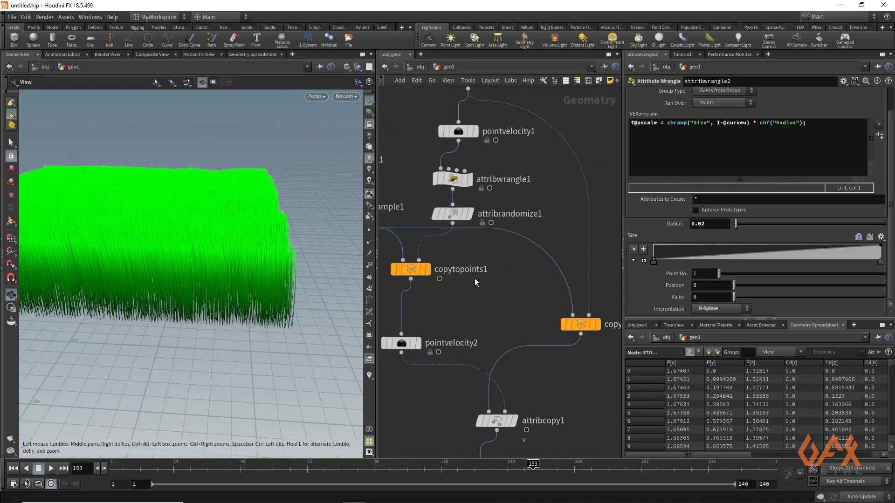
pyautogui.moveTo(422, 102); pyautogui.dragTo(487, 239, button='middle')
pyautogui.scroll(2, 487, 239)
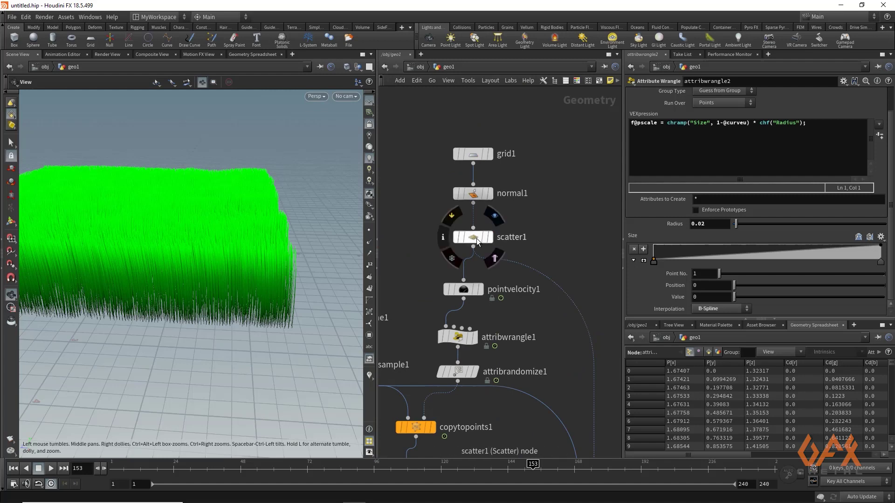
pyautogui.click(476, 237)
pyautogui.doubleClick(711, 185)
pyautogui.write('100')
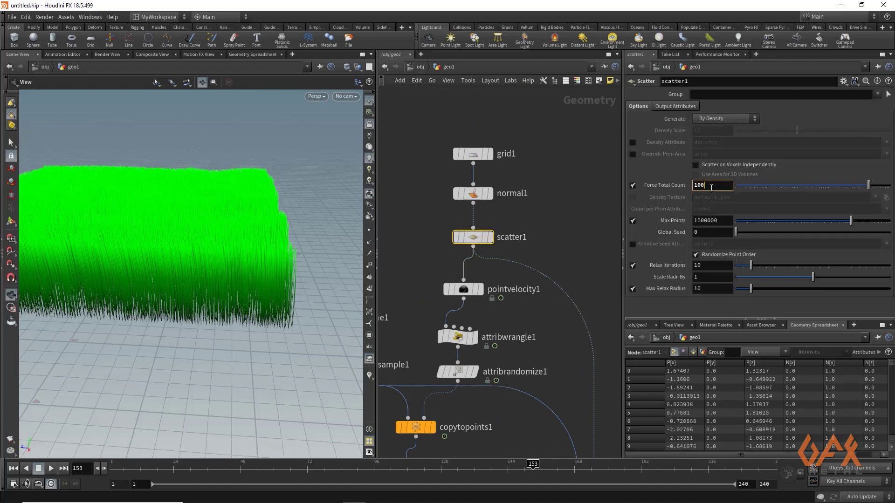
pyautogui.press('Return')
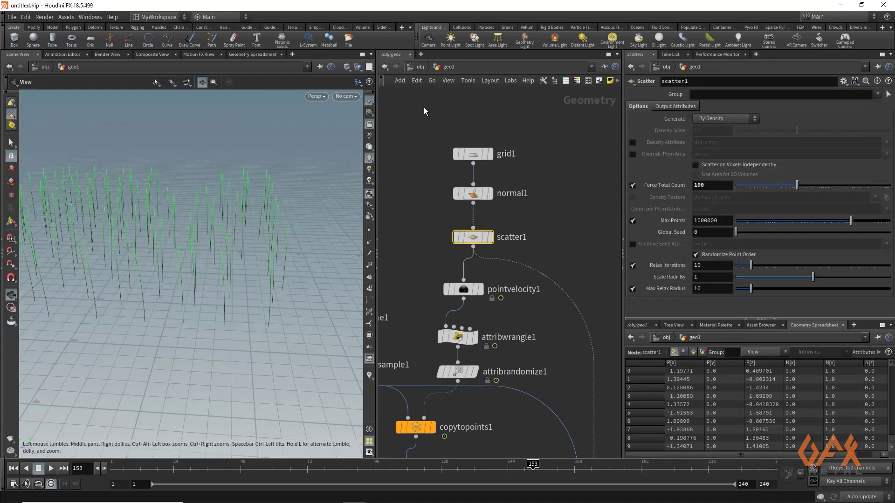
# Create a new camera from the current view at object level and reframe the grass blades through it
pyautogui.click(420, 66)
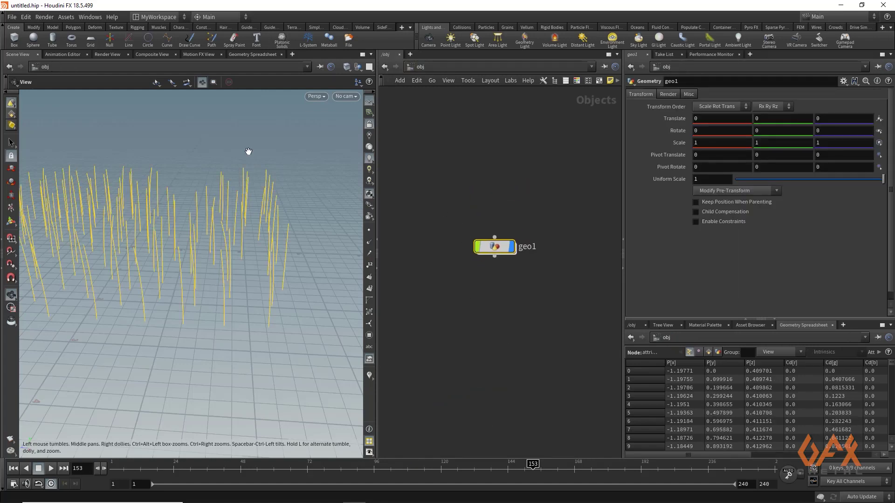
pyautogui.click(352, 94)
pyautogui.click(357, 125)
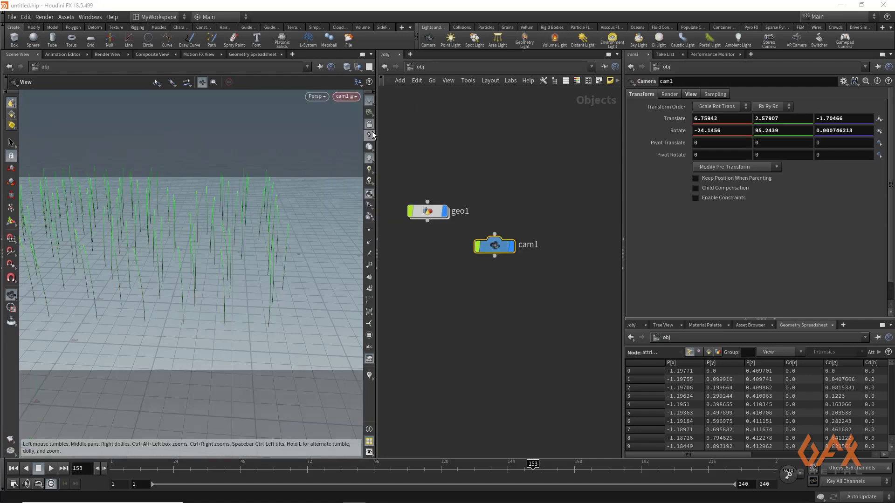
pyautogui.moveTo(148, 256); pyautogui.dragTo(168, 173)
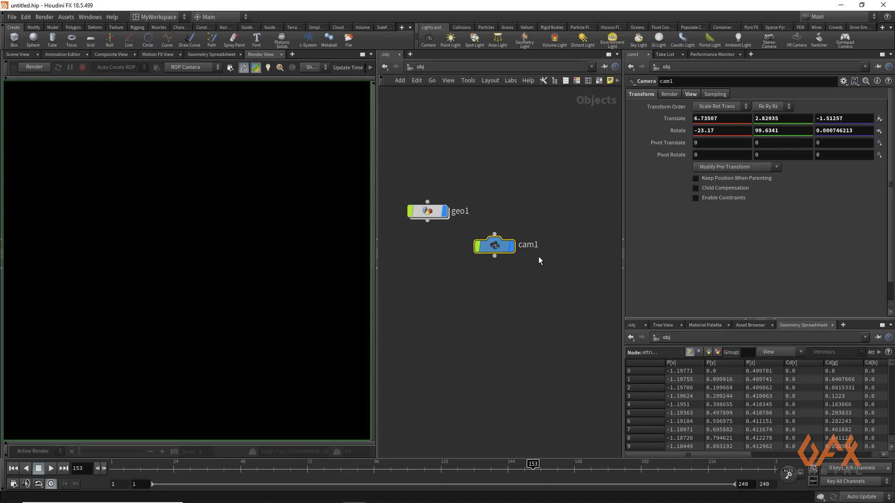
# Render the grass through the camera with Mantra and reopen the geo1 network near attribwrangle2
pyautogui.click(33, 66)
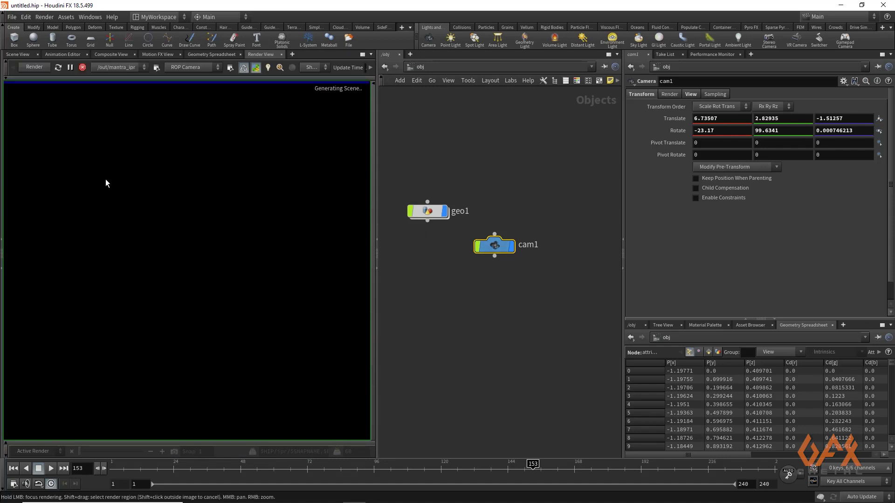
pyautogui.doubleClick(427, 211)
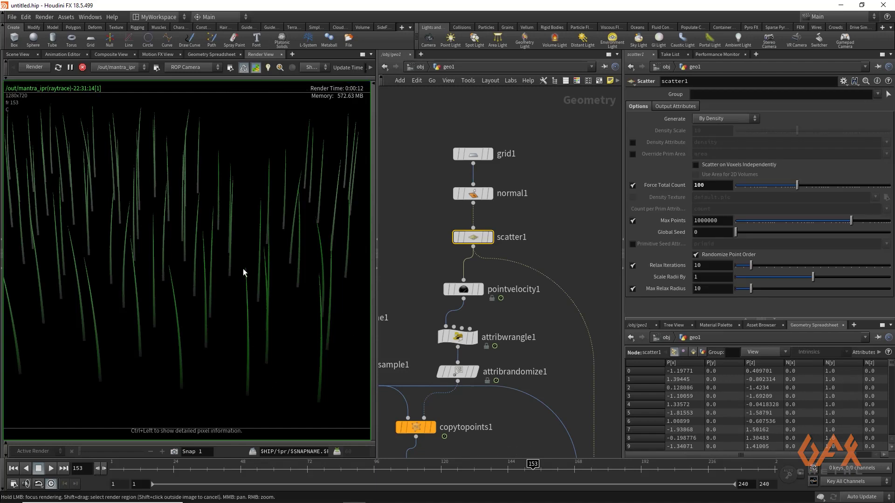
pyautogui.scroll(-10, 455, 220)
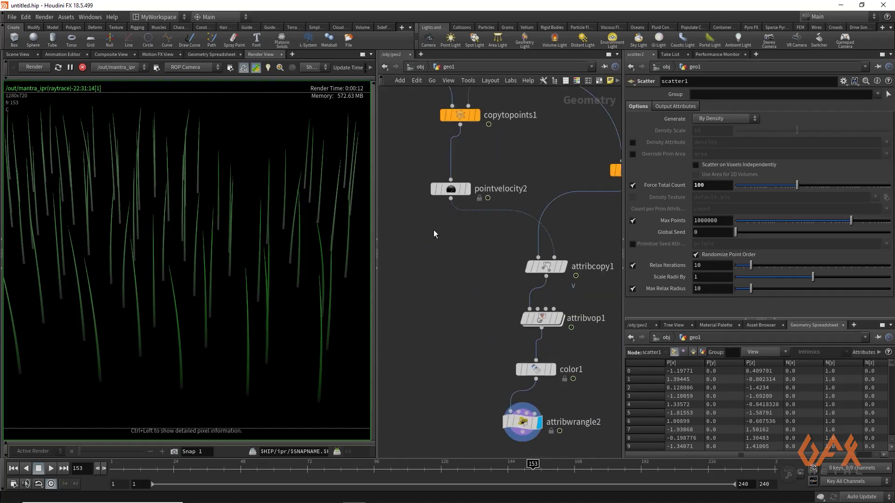
# Add a point to attribwrangle2's Size ramp at position about 0.23 and raise its value to about 0.67
pyautogui.hscroll(-5, 445, 278)
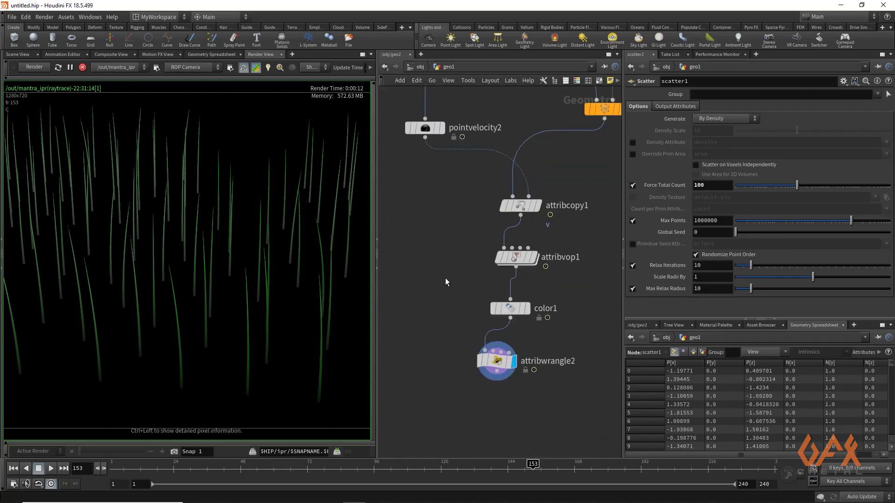
pyautogui.click(510, 309)
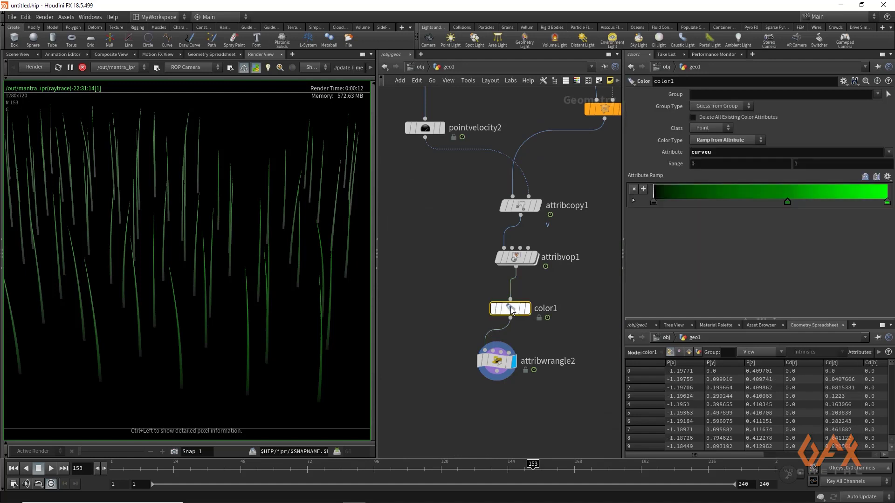
pyautogui.click(516, 258)
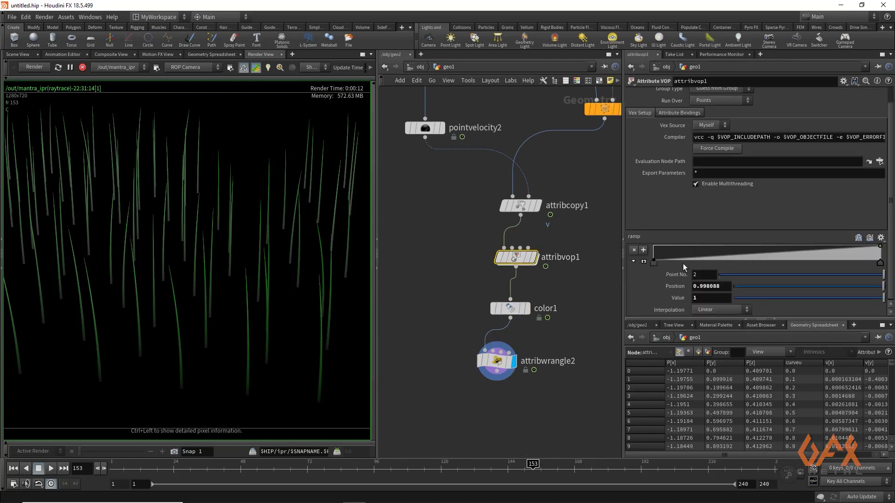
pyautogui.click(496, 361)
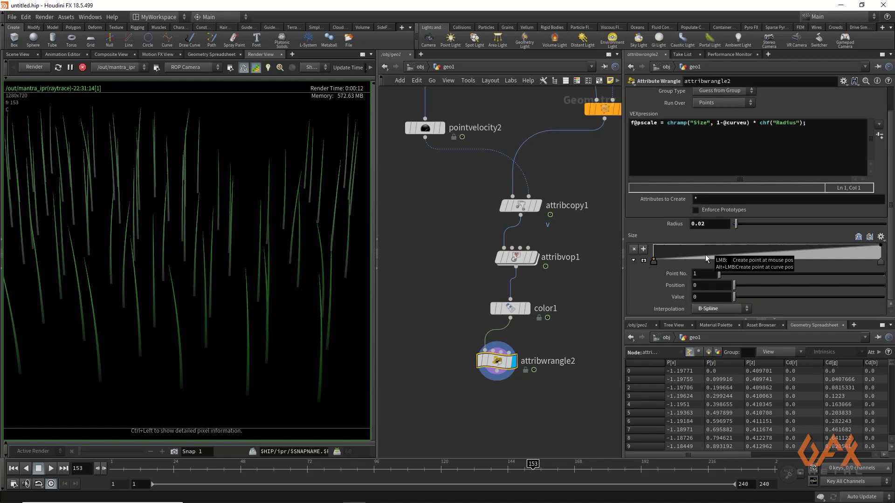
pyautogui.click(705, 255)
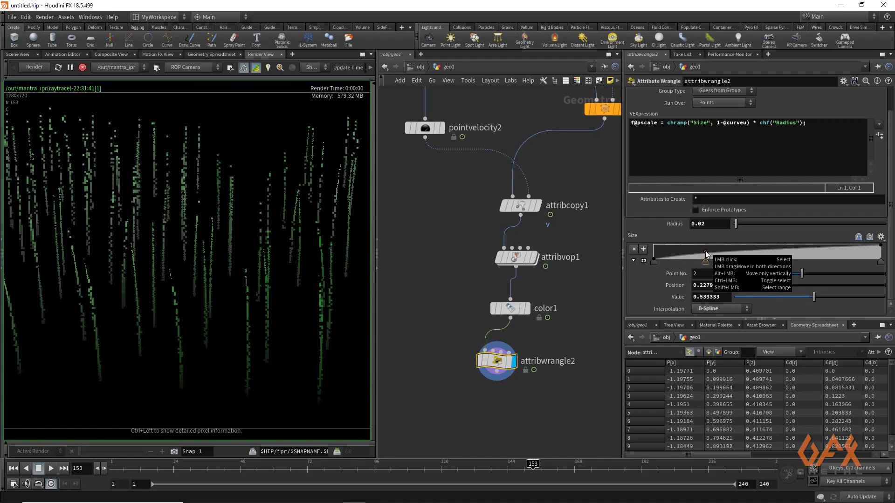
pyautogui.moveTo(706, 255); pyautogui.dragTo(706, 250)
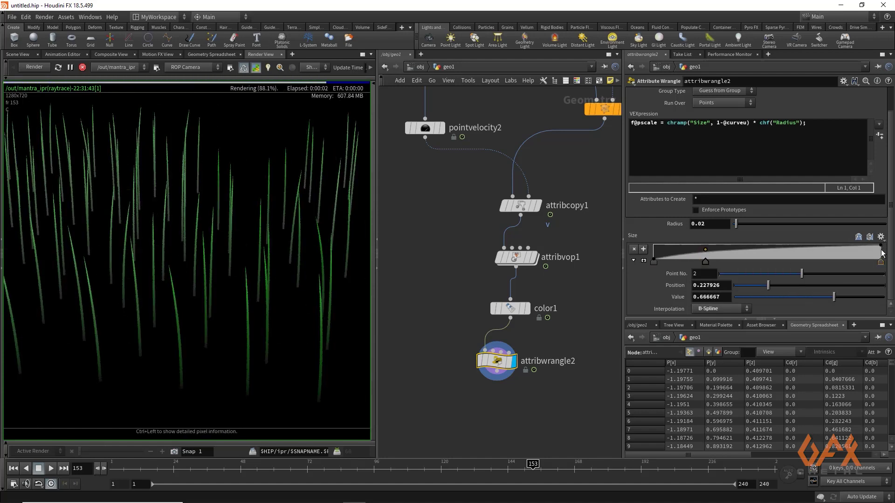
# Lower the Size ramp's end point to a value of about 0.73 and shift the middle point farther towards the end
pyautogui.click(881, 246)
pyautogui.moveTo(881, 246); pyautogui.dragTo(881, 251)
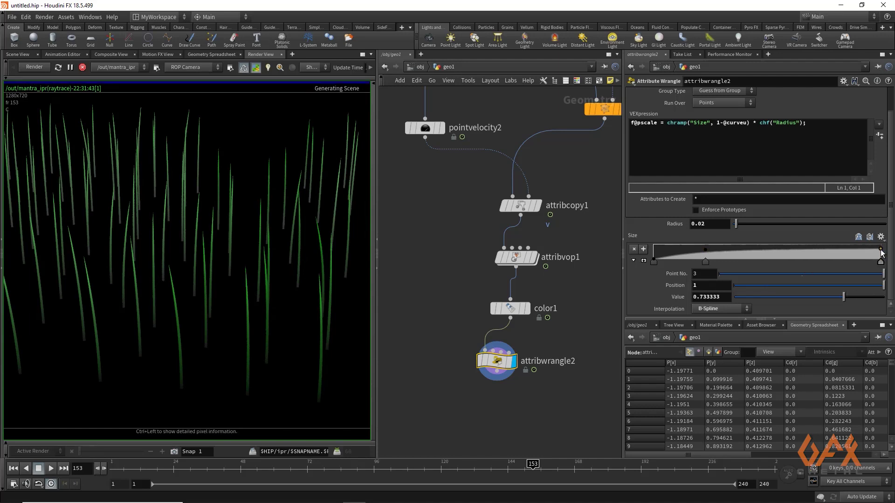
pyautogui.moveTo(706, 252); pyautogui.dragTo(729, 247)
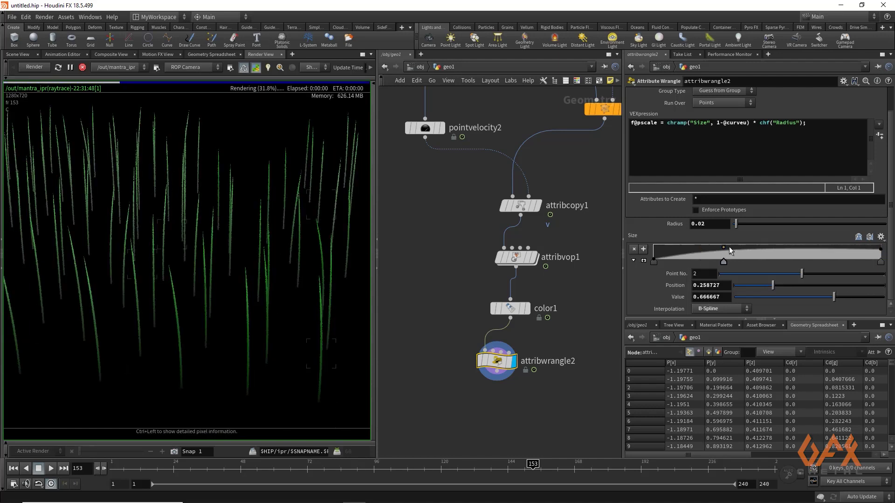